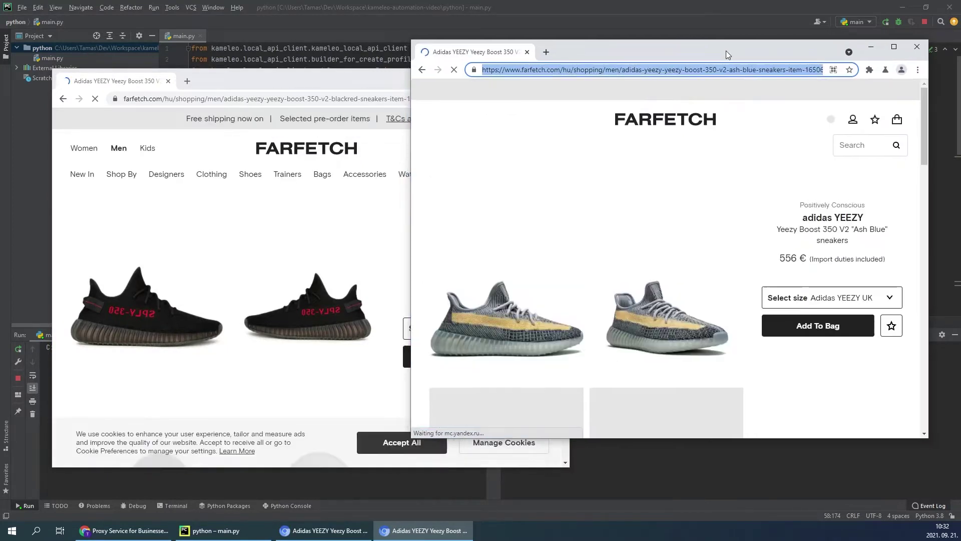
Move the second Farfetch sneaker window slightly aside
{"action": "left_click_drag", "start_coordinate": [726, 51], "coordinate": [794, 74]}
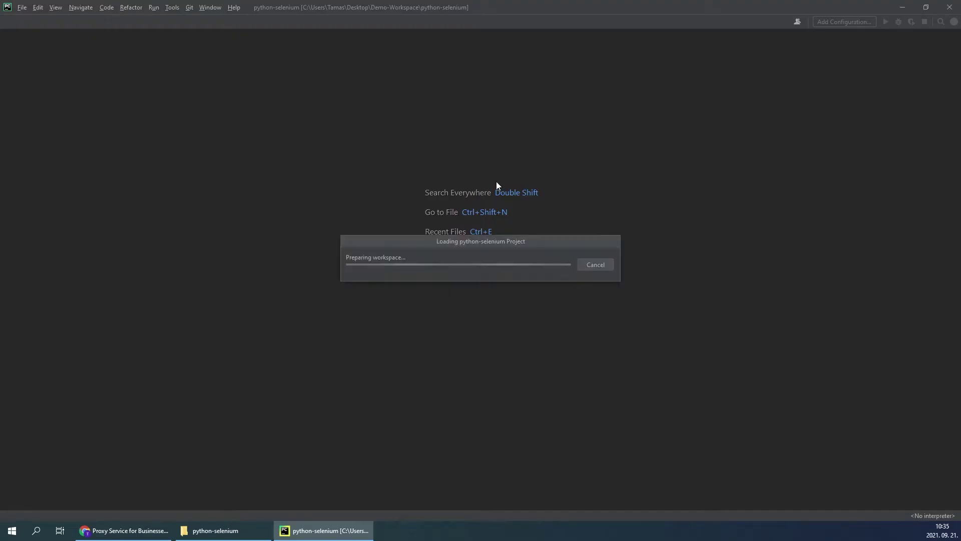
Clear all the sample code from the editor
{"action": "left_click", "coordinate": [625, 233]}
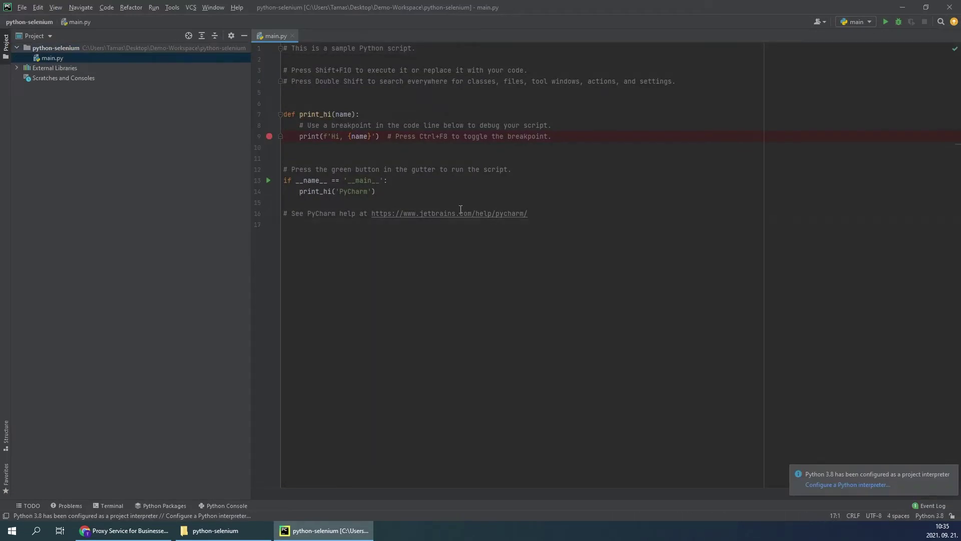
{"action": "key", "text": "ctrl+a"}
{"action": "key", "text": "BackSpace"}
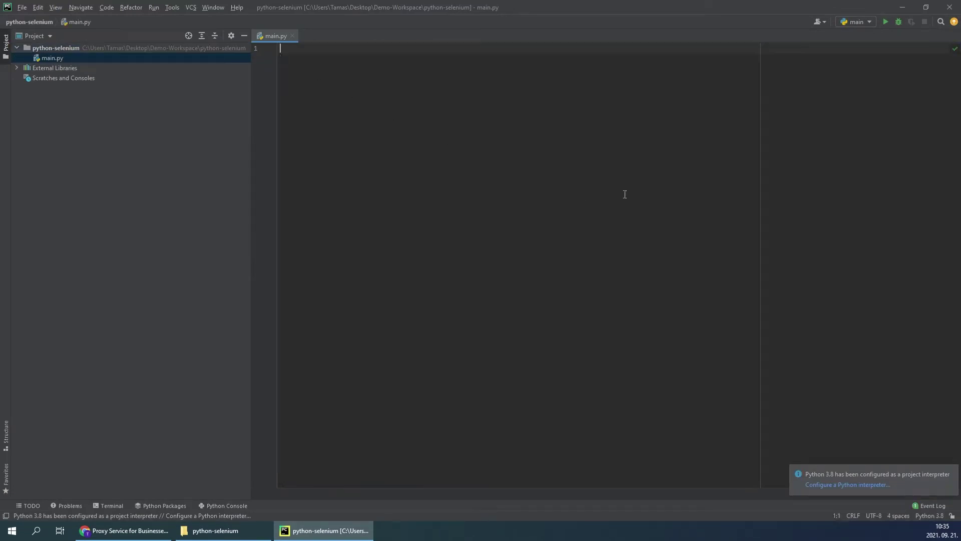
{"action": "type", "text": "from selenium import "}
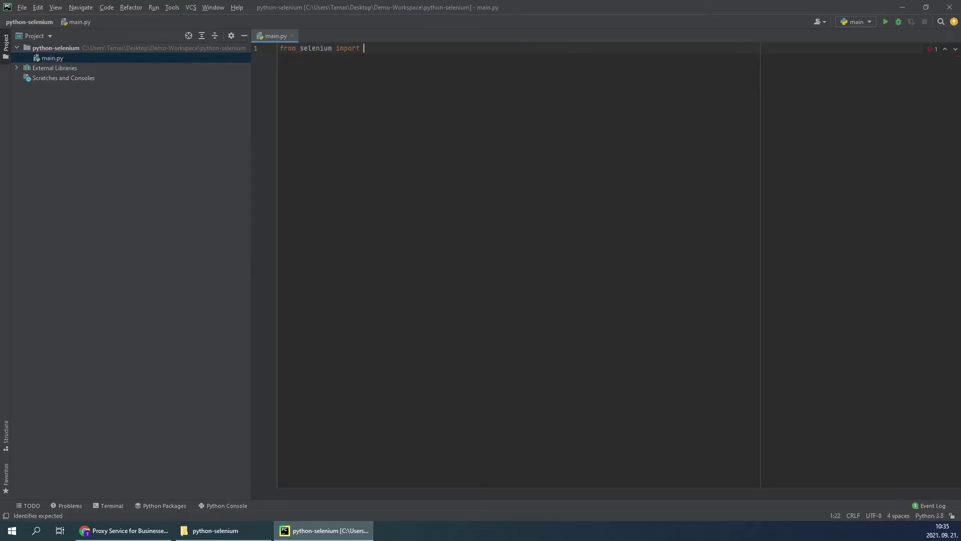
{"action": "type", "text": "webdriver"}
{"action": "key", "text": "Return"}
{"action": "key", "text": "Return"}
{"action": "type", "text": "bro"}
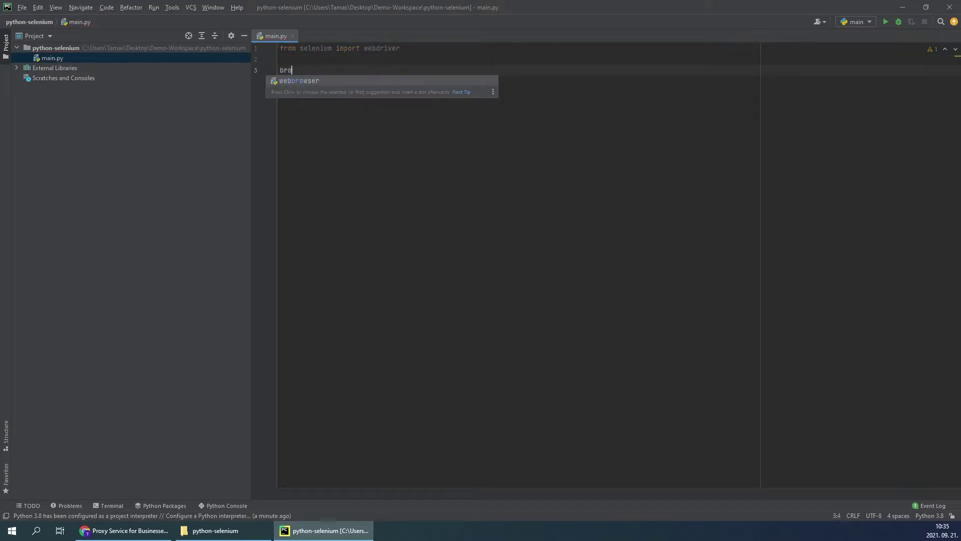
{"action": "type", "text": "wser = webdriver.C"}
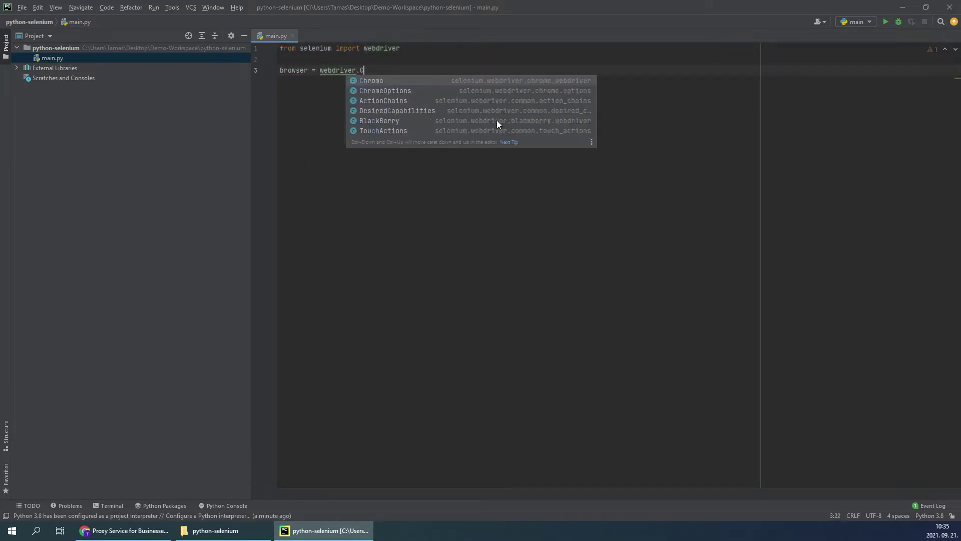
{"action": "key", "text": "Return"}
{"action": "type", "text": "(executable_path=\""}
{"action": "type", "text": "\"C:/Users/Tamas/Dev/Workspace/kameleo-automation-video/Chrome/chromedriver.exe\""}
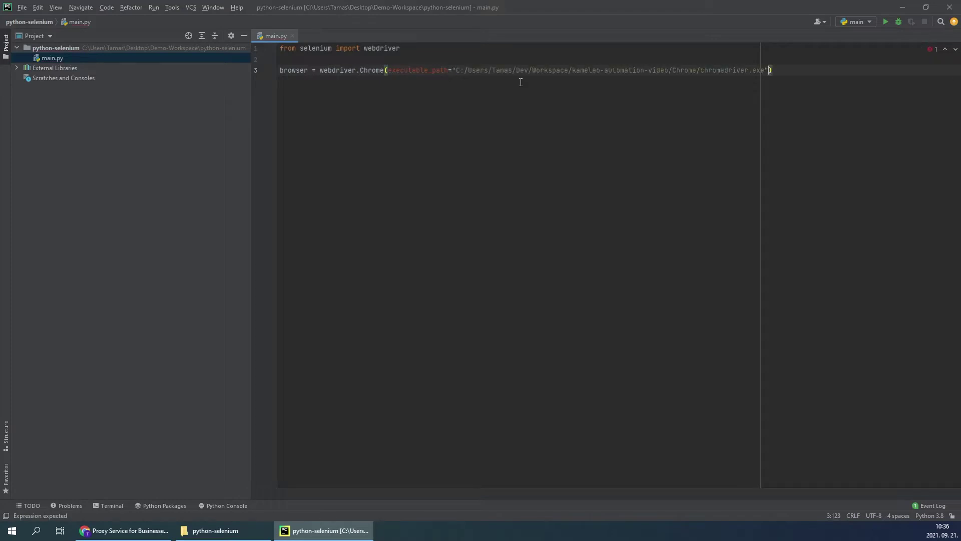
{"action": "key", "text": "Return"}
{"action": "type", "text": "br"}
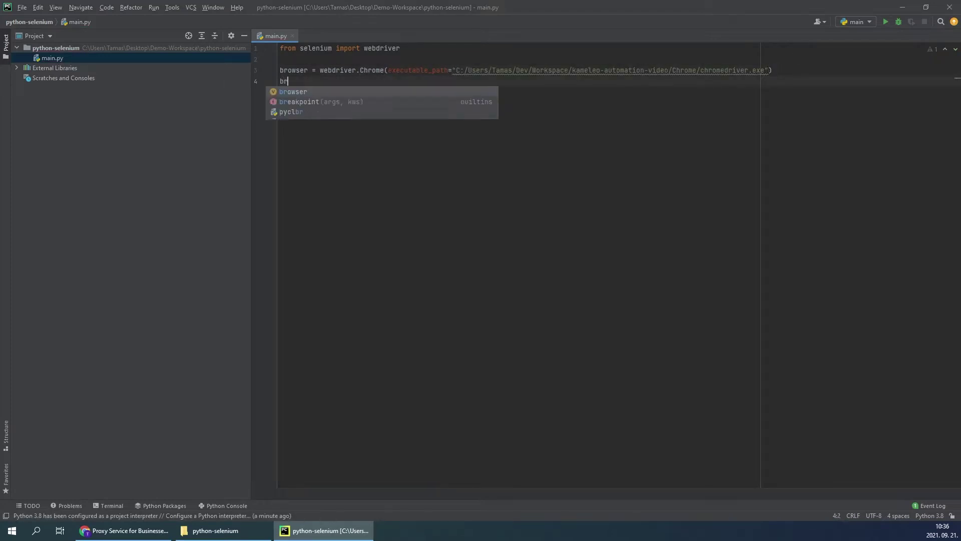
{"action": "type", "text": "owser.get"}
{"action": "key", "text": "Return"}
{"action": "type", "text": "\"https:/"}
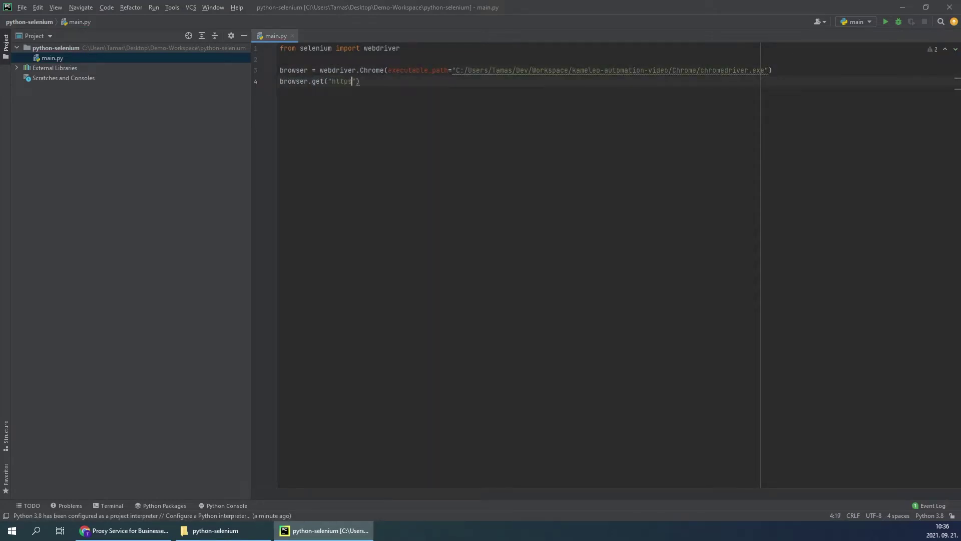
{"action": "type", "text": "/bot.sannysoft.com"}
{"action": "key", "text": "End"}
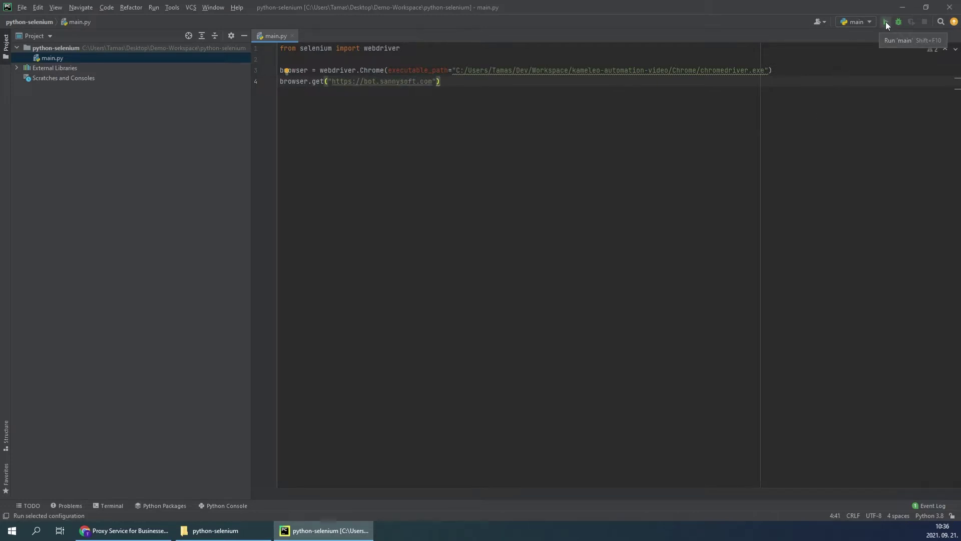
{"action": "left_click", "coordinate": [886, 22]}
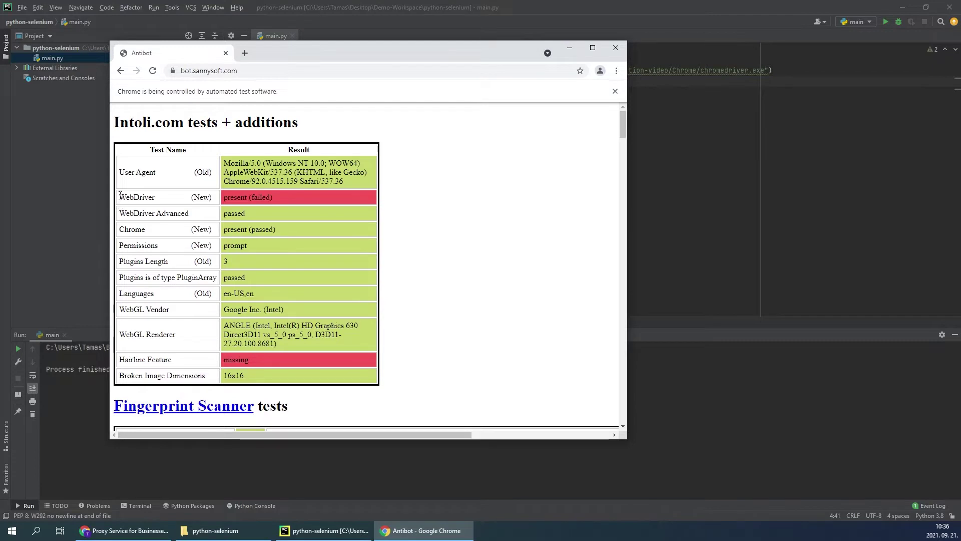
Highlight the WebDriver test name, the User Agent string and the WebDriver present (failed) row
{"action": "left_click_drag", "start_coordinate": [120, 197], "coordinate": [155, 197]}
{"action": "left_click_drag", "start_coordinate": [344, 181], "coordinate": [305, 181]}
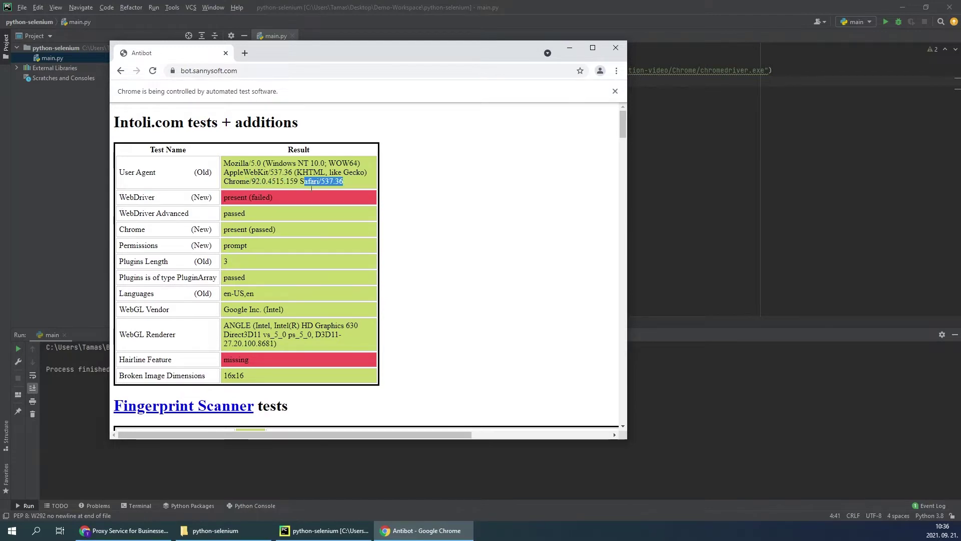
{"action": "triple_click", "coordinate": [346, 194]}
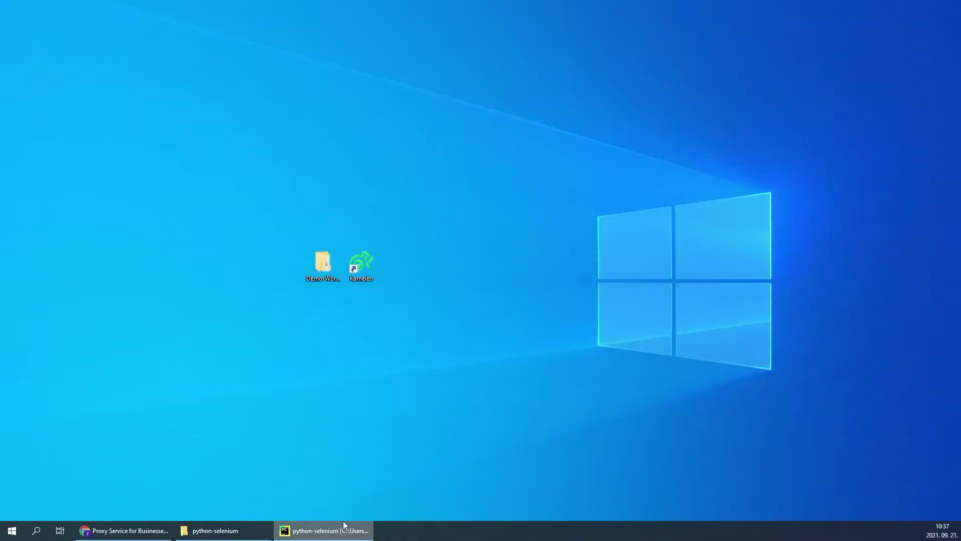
Launch Kameleo, log in, and base a new profile on Windows 8.1 Chrome 93 (English US)
{"action": "left_click", "coordinate": [367, 266]}
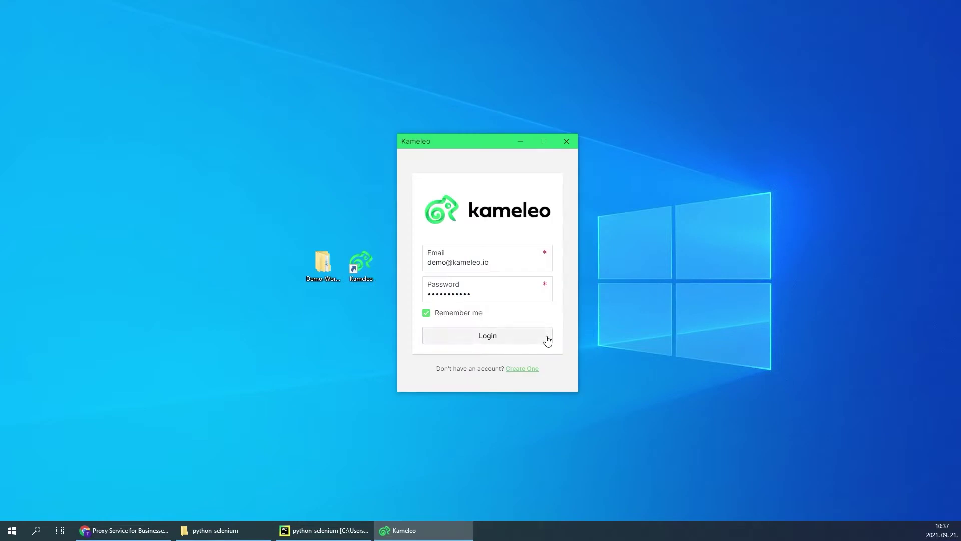
{"action": "left_click", "coordinate": [548, 341]}
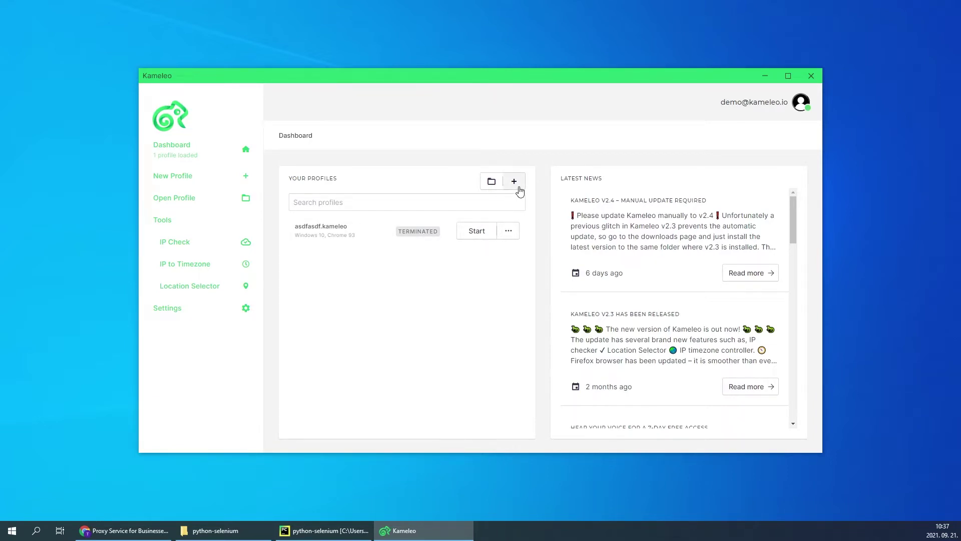
{"action": "left_click", "coordinate": [517, 188]}
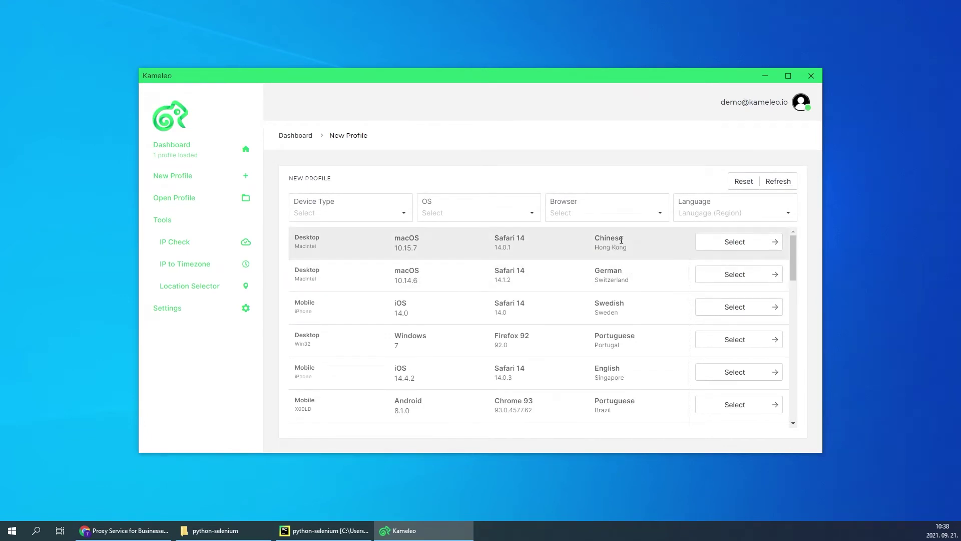
{"action": "scroll", "coordinate": [618, 246], "scroll_direction": "down", "scroll_amount": 1}
{"action": "scroll", "coordinate": [618, 246], "scroll_direction": "down", "scroll_amount": 1}
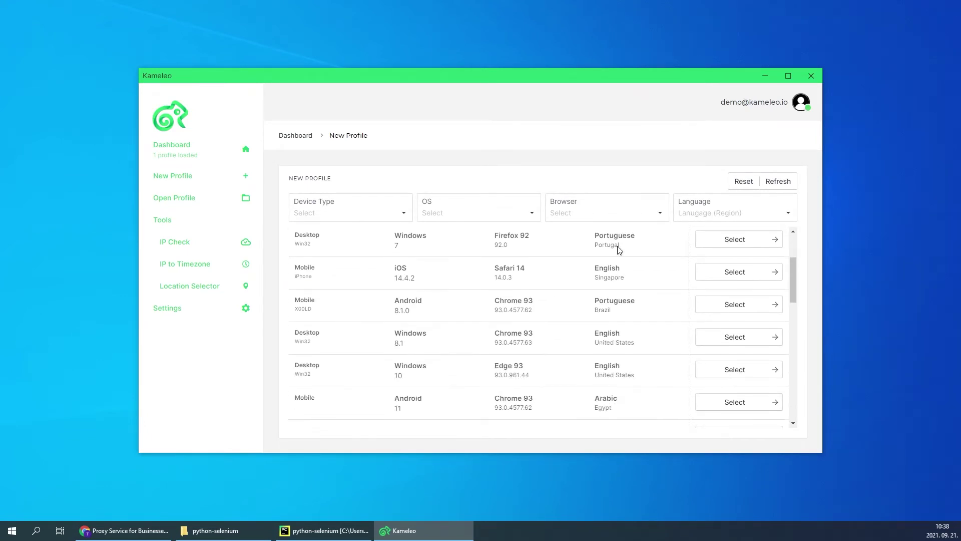
{"action": "scroll", "coordinate": [618, 248], "scroll_direction": "down", "scroll_amount": 1}
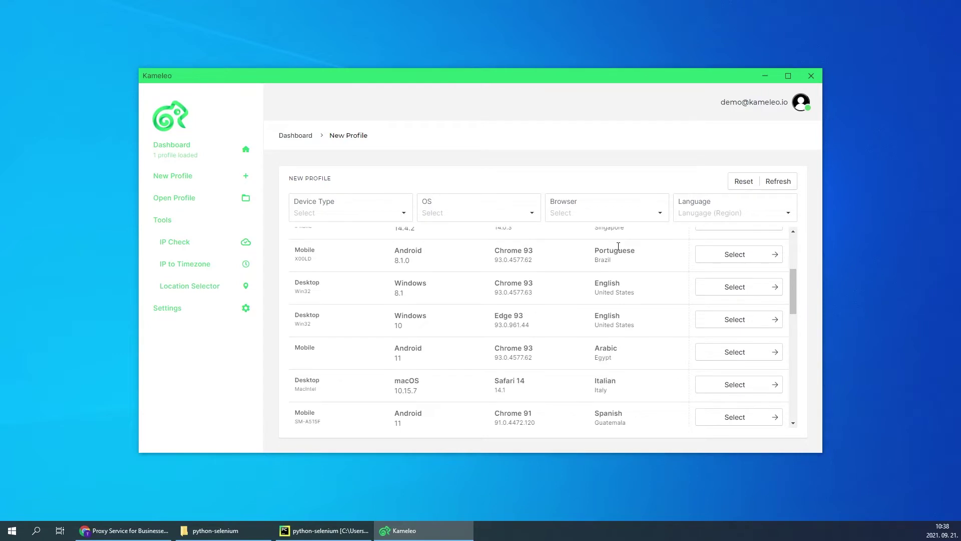
{"action": "scroll", "coordinate": [618, 248], "scroll_direction": "down", "scroll_amount": 1}
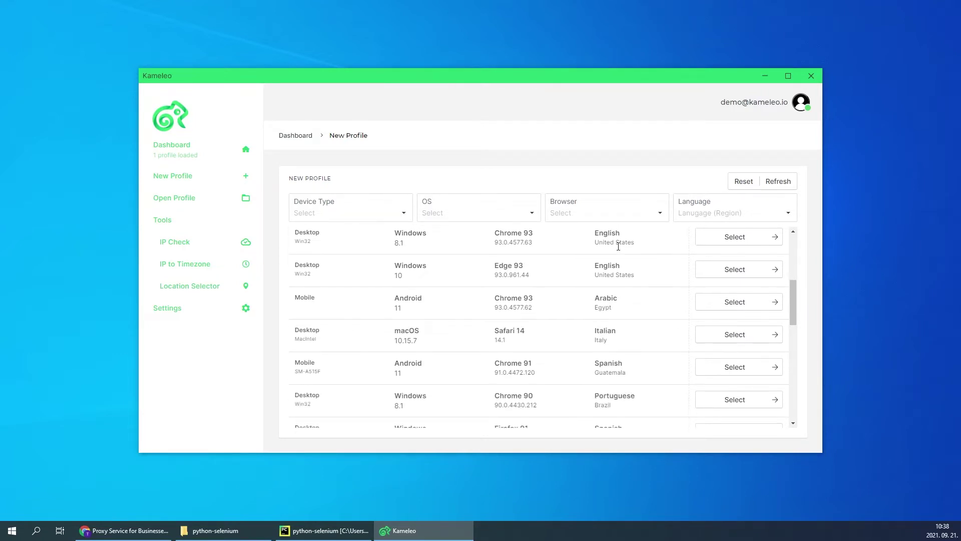
{"action": "left_click", "coordinate": [715, 237]}
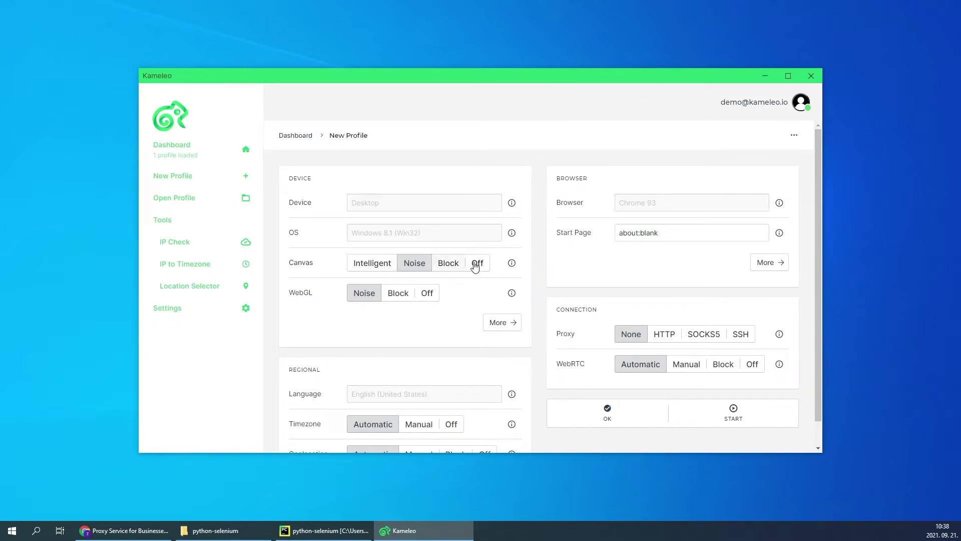
{"action": "scroll", "coordinate": [334, 318], "scroll_direction": "down", "scroll_amount": 1}
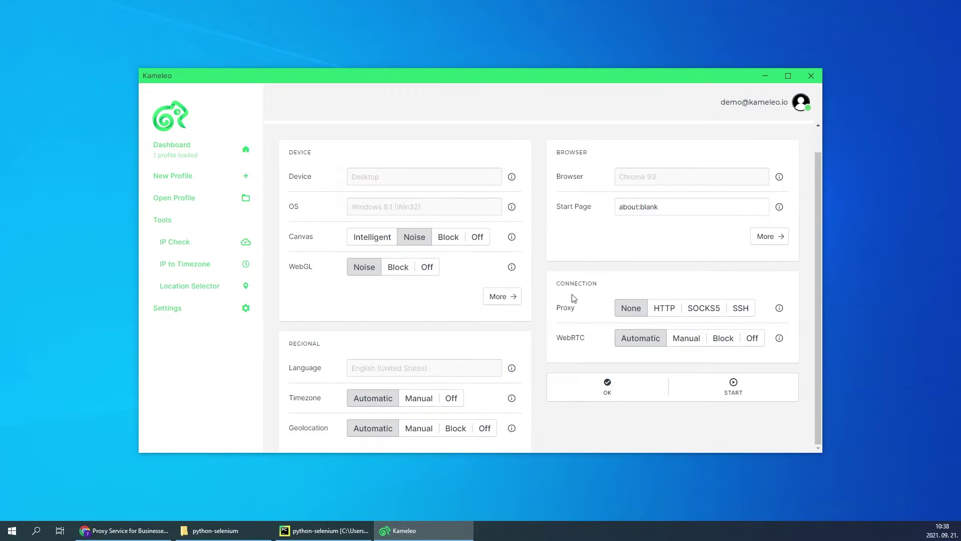
Choose HTTP as the profile's proxy type and bring up the Bright Data zones page
{"action": "left_click", "coordinate": [664, 308]}
{"action": "scroll", "coordinate": [660, 293], "scroll_direction": "down", "scroll_amount": 2}
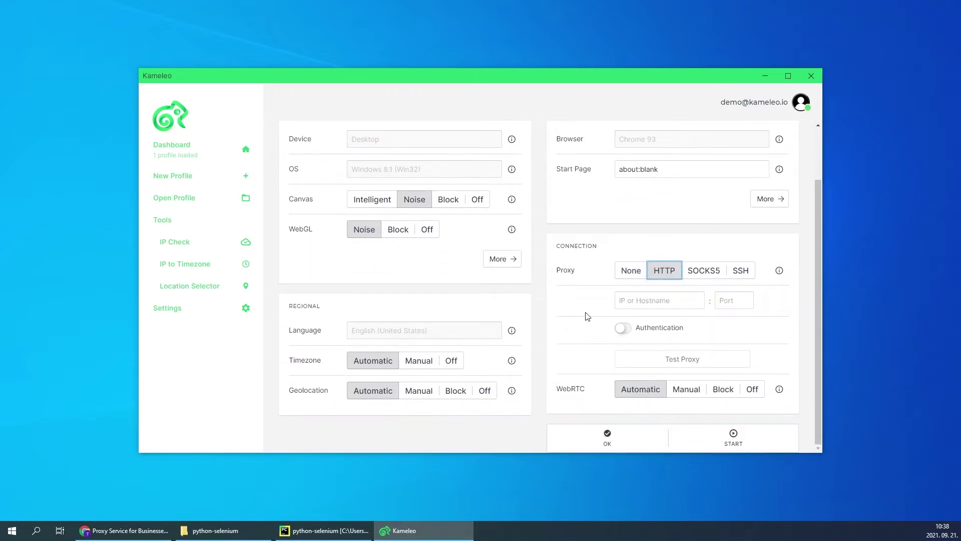
{"action": "left_click", "coordinate": [151, 529]}
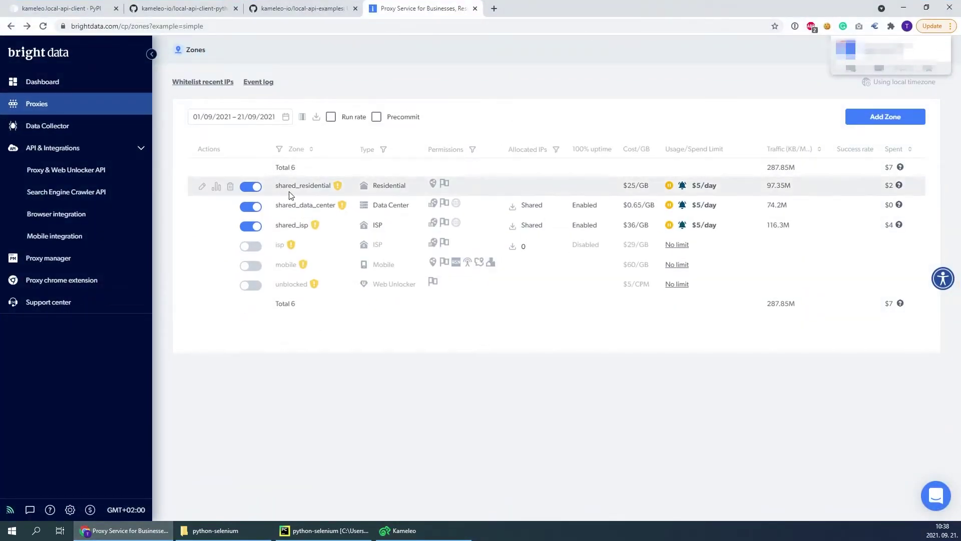
{"action": "mouse_move", "coordinate": [481, 225]}
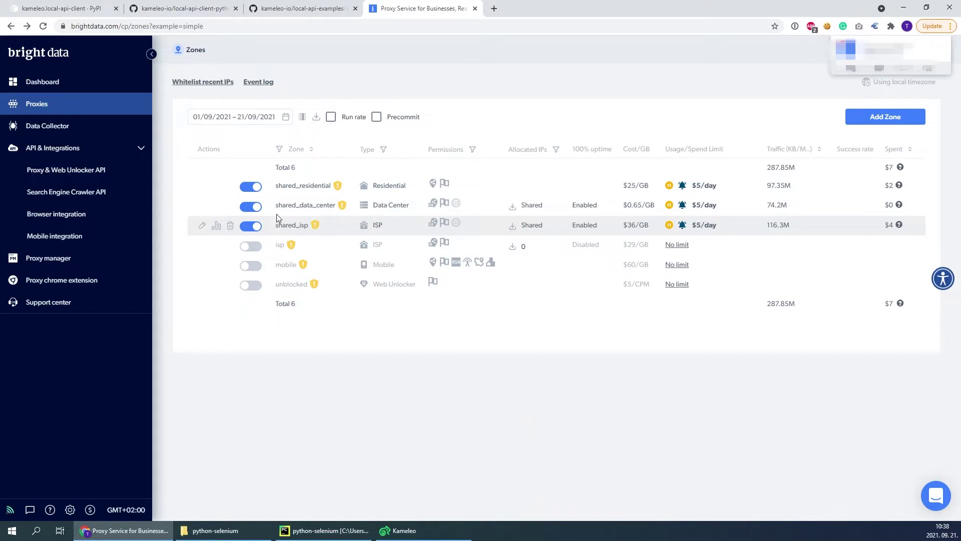
Show the Proxy & Web Unlocker API examples for the shared_isp zone
{"action": "left_click", "coordinate": [105, 173]}
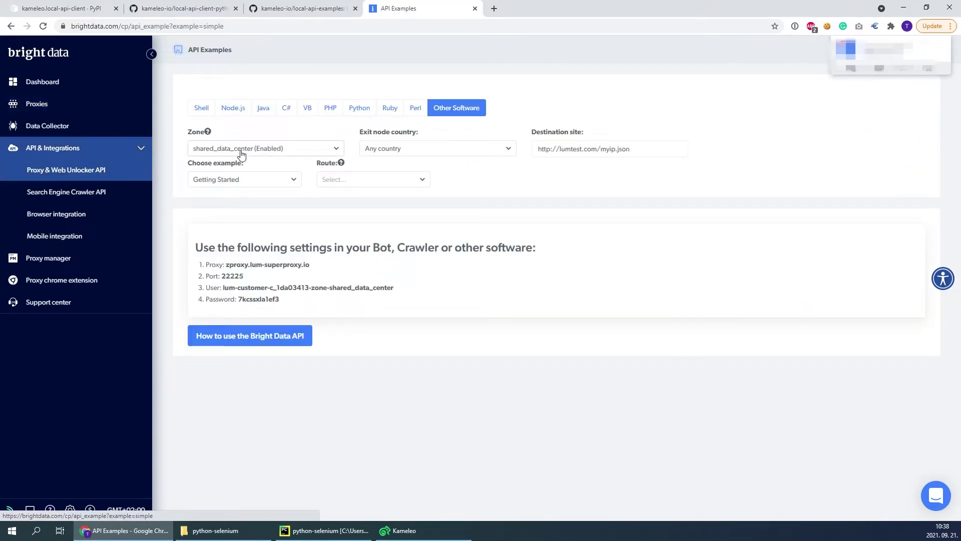
{"action": "left_click", "coordinate": [241, 152]}
{"action": "scroll", "coordinate": [259, 216], "scroll_direction": "down", "scroll_amount": 2}
{"action": "scroll", "coordinate": [259, 215], "scroll_direction": "down", "scroll_amount": 1}
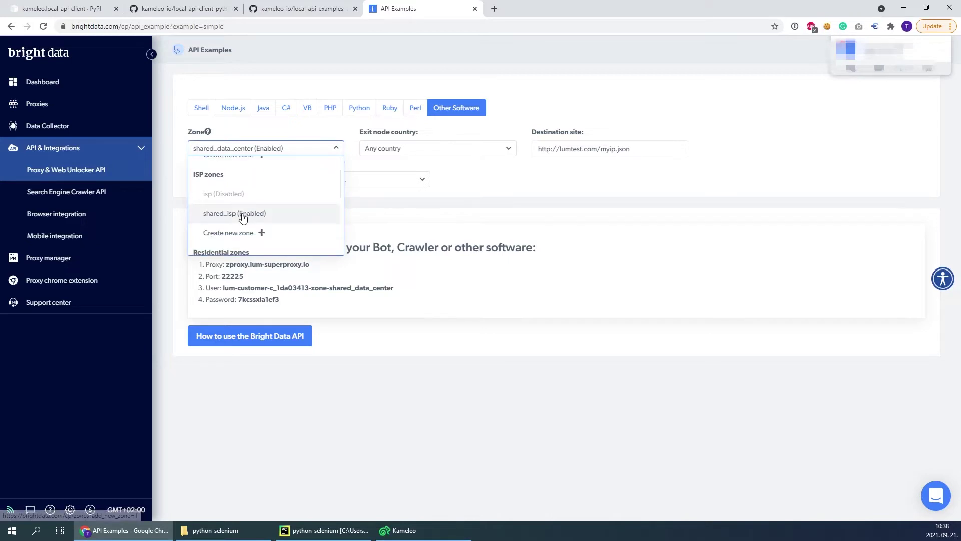
{"action": "left_click", "coordinate": [242, 215]}
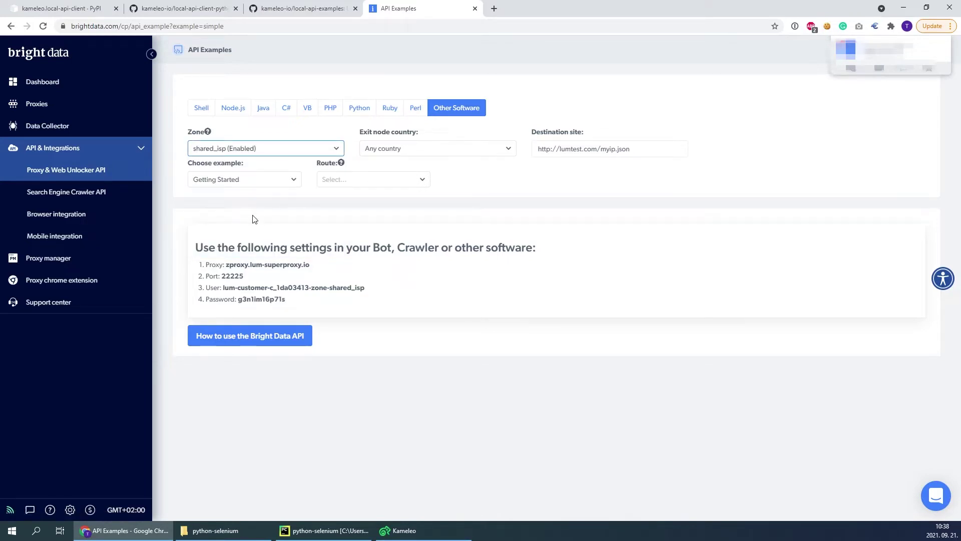
Set the exit country to Great Britain and select the proxy host zproxy.lum-superproxy.io
{"action": "left_click", "coordinate": [390, 150]}
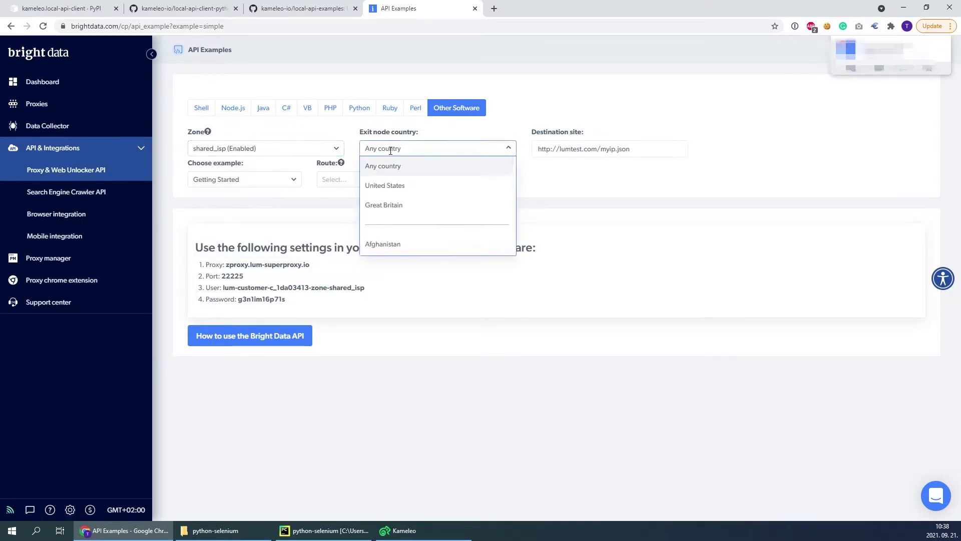
{"action": "left_click", "coordinate": [385, 188]}
{"action": "left_click", "coordinate": [399, 148]}
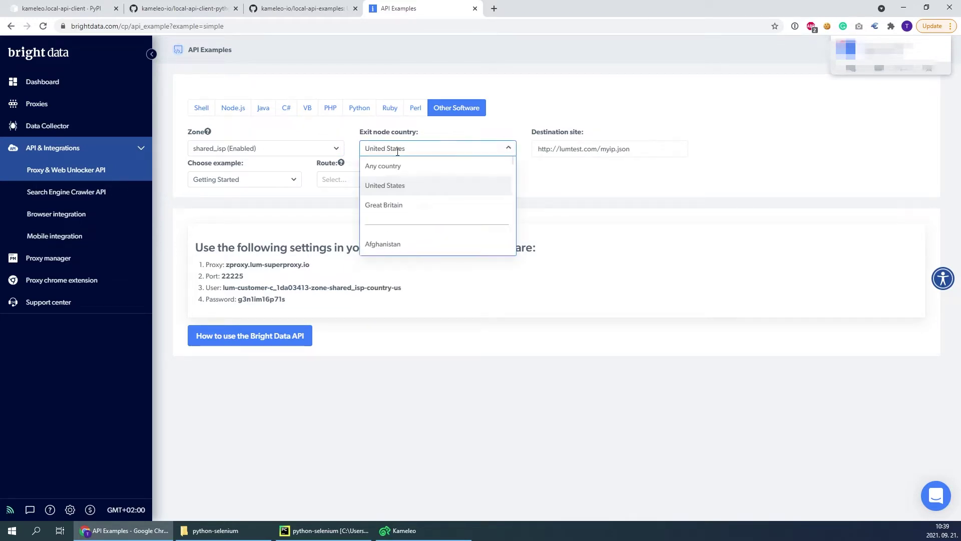
{"action": "left_click", "coordinate": [398, 204]}
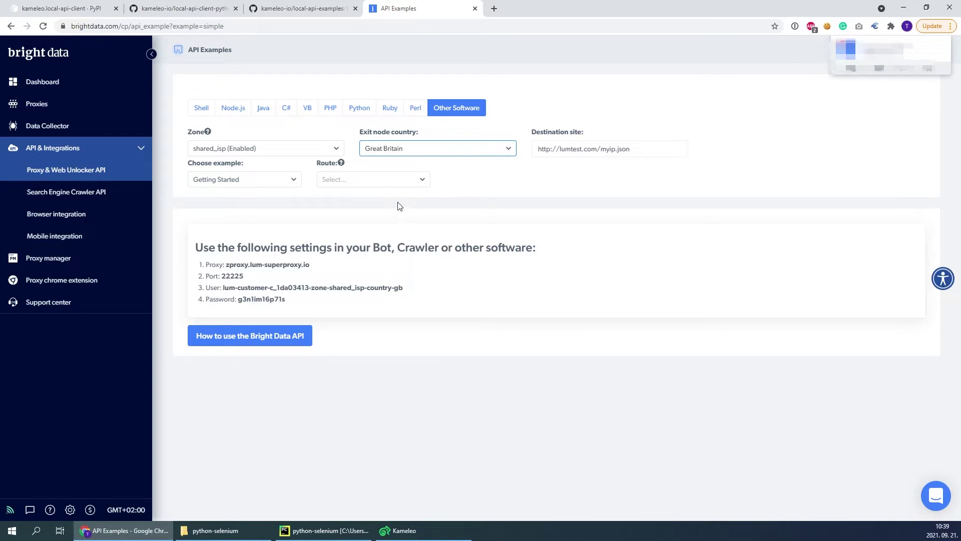
{"action": "left_click_drag", "start_coordinate": [226, 264], "coordinate": [316, 273]}
{"action": "key", "text": "ctrl+c"}
Fill the Kameleo proxy with Bright Data's host and port 22225, and enable authentication
{"action": "left_click", "coordinate": [404, 530]}
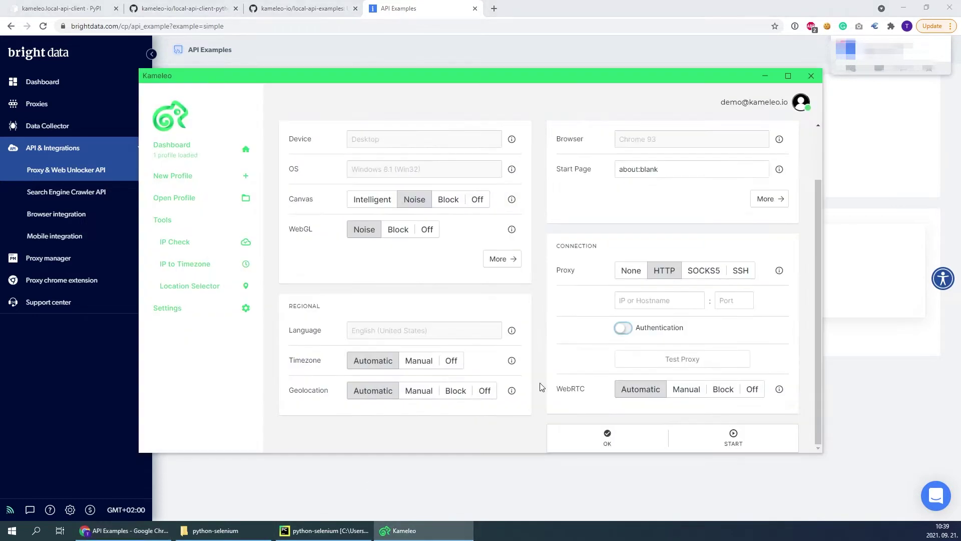
{"action": "left_click", "coordinate": [644, 299]}
{"action": "key", "text": "ctrl+v"}
{"action": "left_click", "coordinate": [128, 530]}
{"action": "double_click", "coordinate": [233, 276]}
{"action": "key", "text": "ctrl+c"}
{"action": "left_click", "coordinate": [398, 530]}
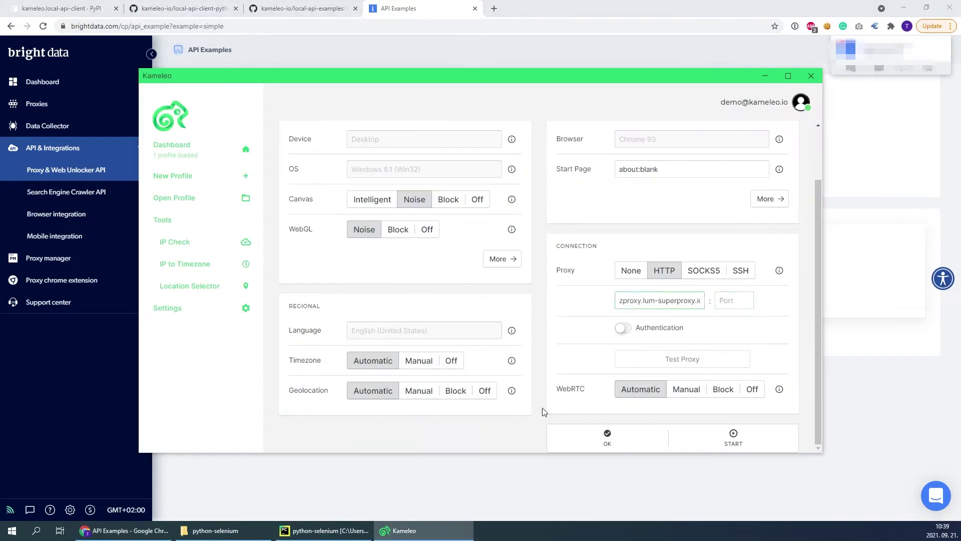
{"action": "left_click", "coordinate": [730, 300]}
{"action": "key", "text": "ctrl+v"}
Copy the Bright Data proxy username into Kameleo's username field
{"action": "left_click", "coordinate": [623, 328]}
{"action": "key", "text": "alt+Tab"}
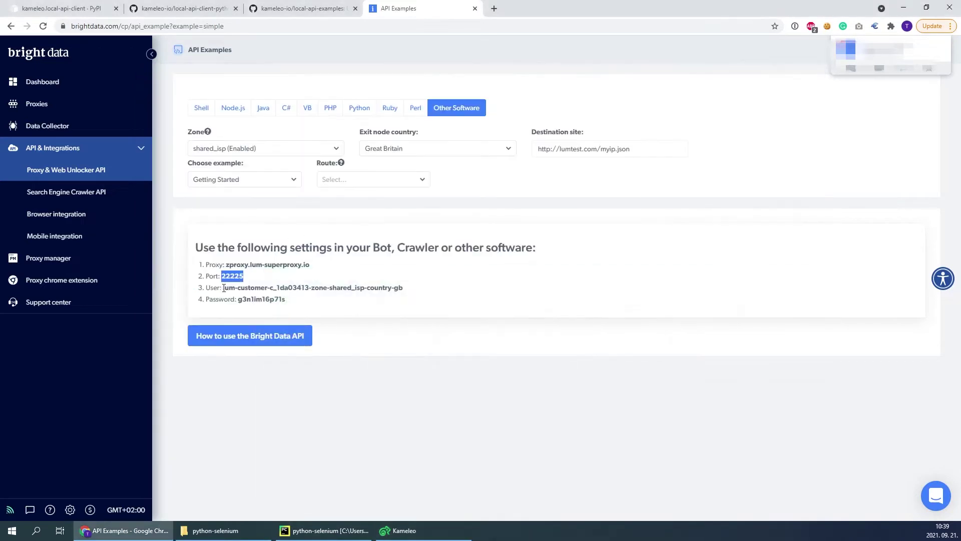
{"action": "left_click_drag", "start_coordinate": [223, 288], "coordinate": [409, 294]}
{"action": "left_click", "coordinate": [406, 530]}
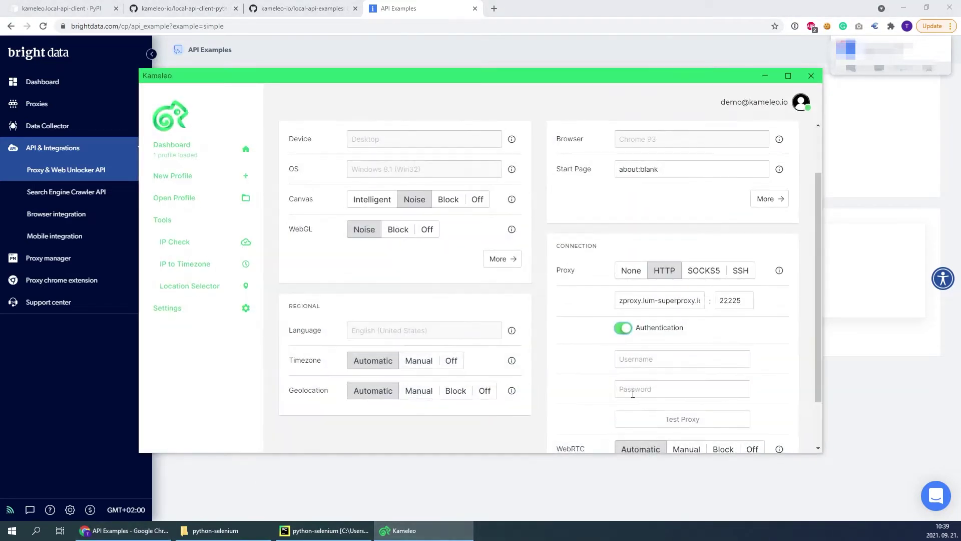
{"action": "left_click", "coordinate": [652, 359]}
{"action": "key", "text": "ctrl+v"}
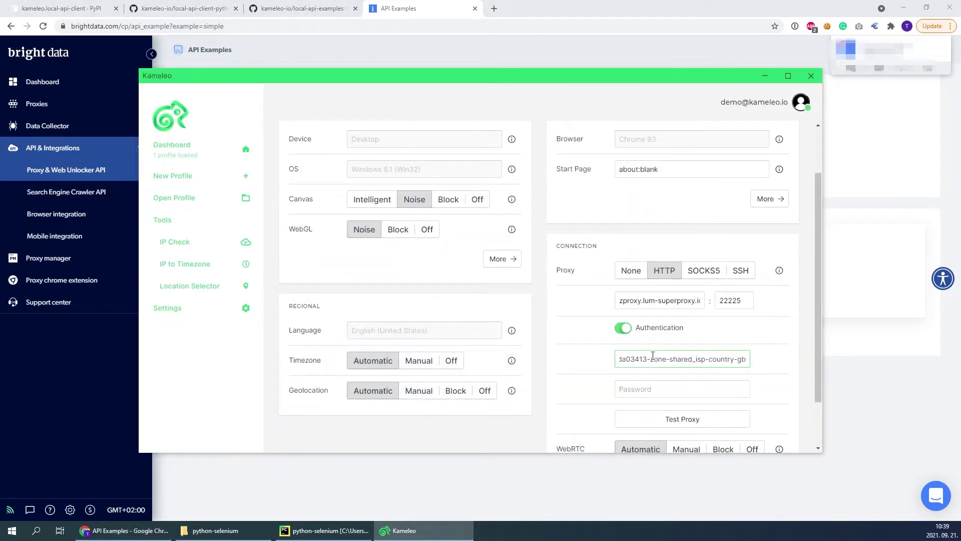
{"action": "type", "text": "-sessi"}
{"action": "type", "text": "on-rand1"}
{"action": "type", "text": "2345"}
Enter the Bright Data proxy password and test the proxy connection
{"action": "key", "text": "alt+Tab"}
{"action": "key", "text": "alt+Tab"}
{"action": "left_click", "coordinate": [699, 390]}
{"action": "key", "text": "ctrl+v"}
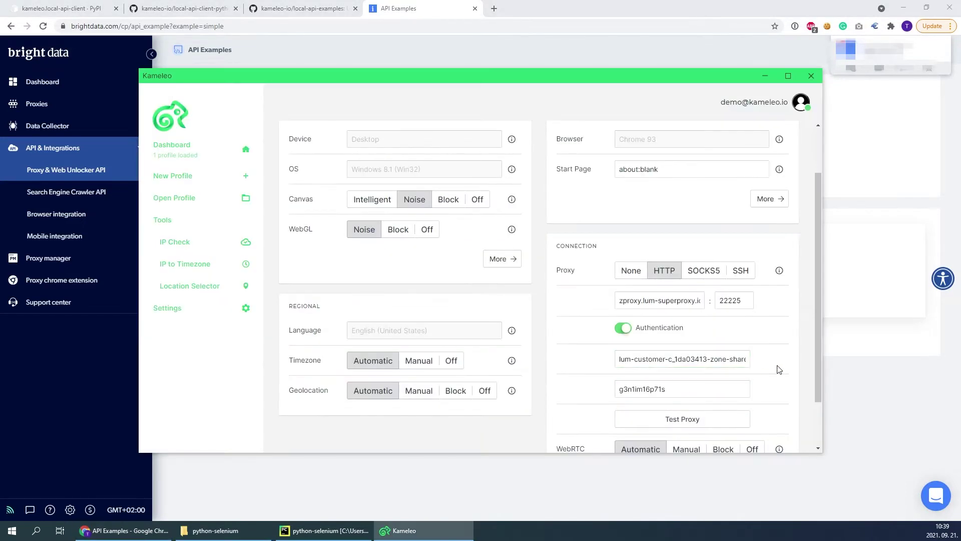
{"action": "scroll", "coordinate": [779, 369], "scroll_direction": "down", "scroll_amount": 1}
{"action": "left_click", "coordinate": [742, 376]}
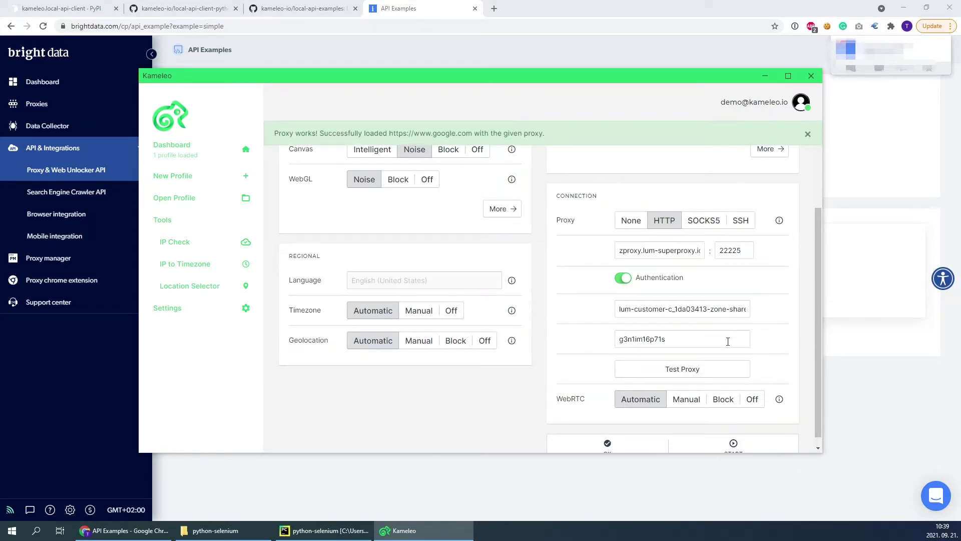
{"action": "scroll", "coordinate": [727, 342], "scroll_direction": "down", "scroll_amount": 1}
Start the profile, confirm a UK IP on whoer.net and a passed WebDriver check on bot.sannysoft.com, then close it
{"action": "left_click", "coordinate": [700, 437]}
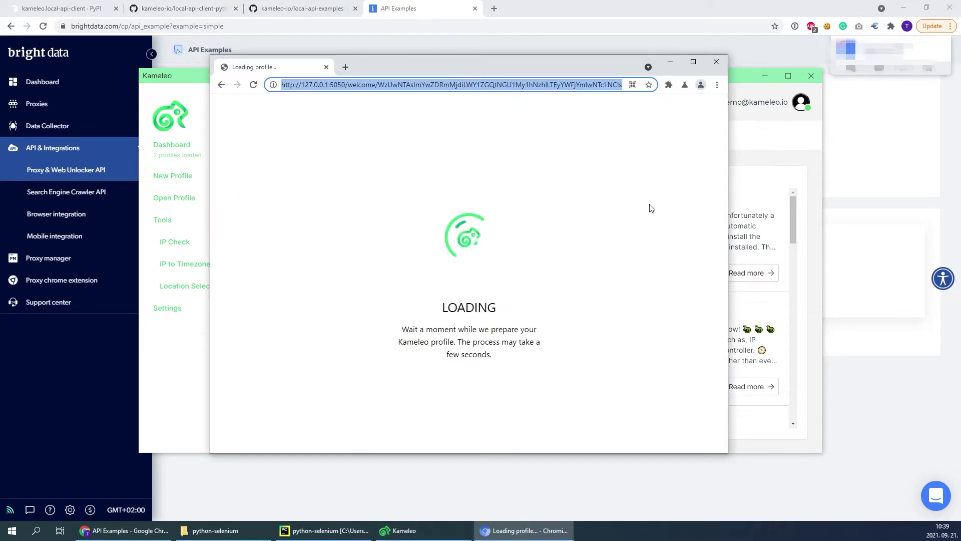
{"action": "type", "text": "whoer."}
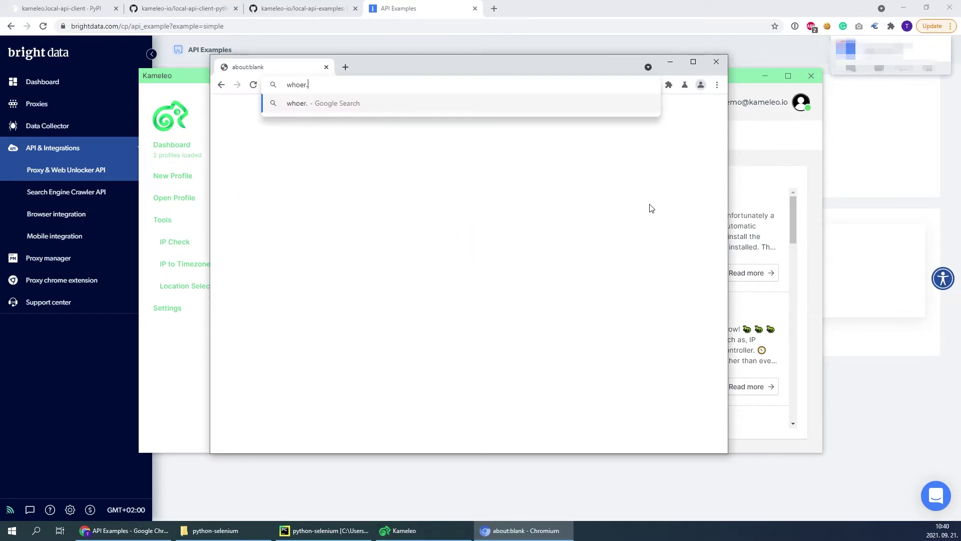
{"action": "type", "text": "net"}
{"action": "key", "text": "Return"}
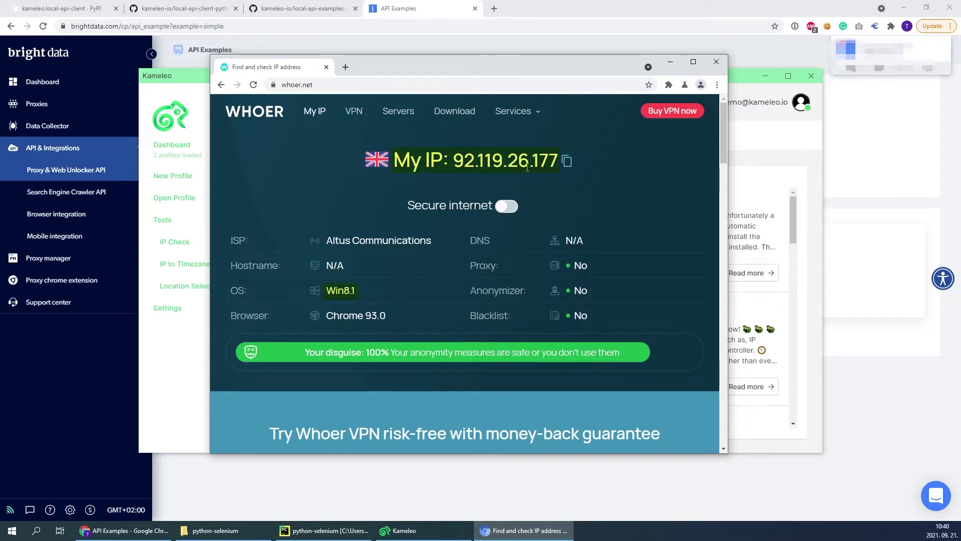
{"action": "left_click", "coordinate": [409, 89]}
{"action": "key", "text": "BackSpace"}
{"action": "type", "text": "bot.sa"}
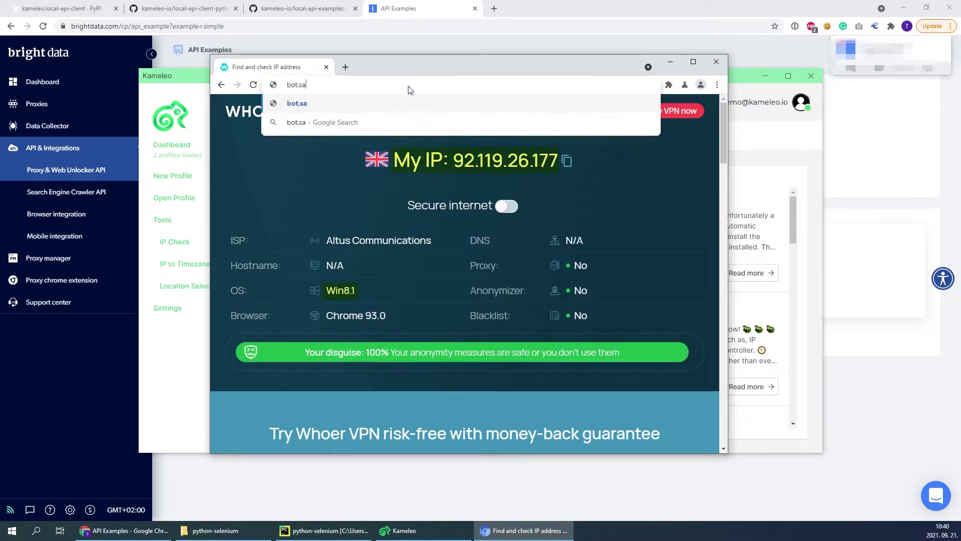
{"action": "type", "text": "nnysoft.com"}
{"action": "key", "text": "Return"}
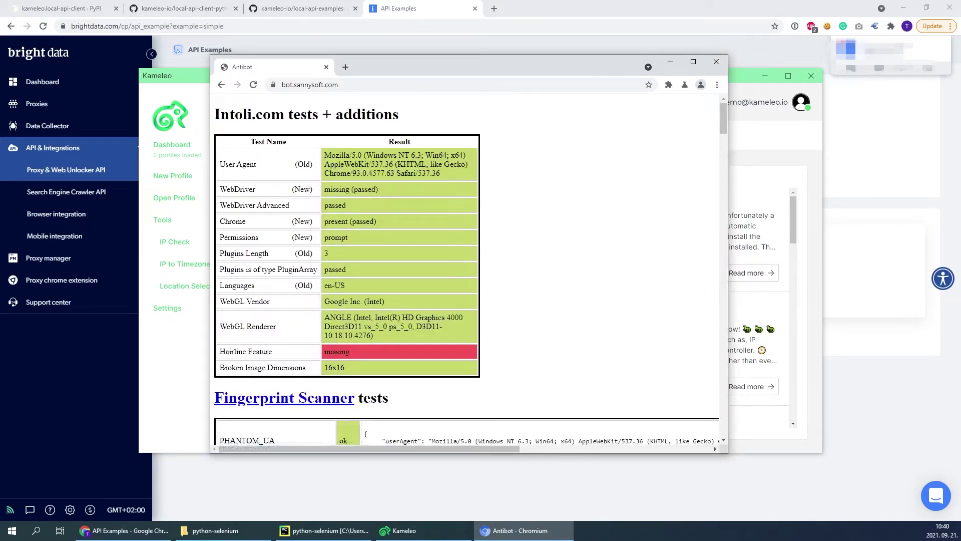
{"action": "left_click_drag", "start_coordinate": [218, 189], "coordinate": [381, 188]}
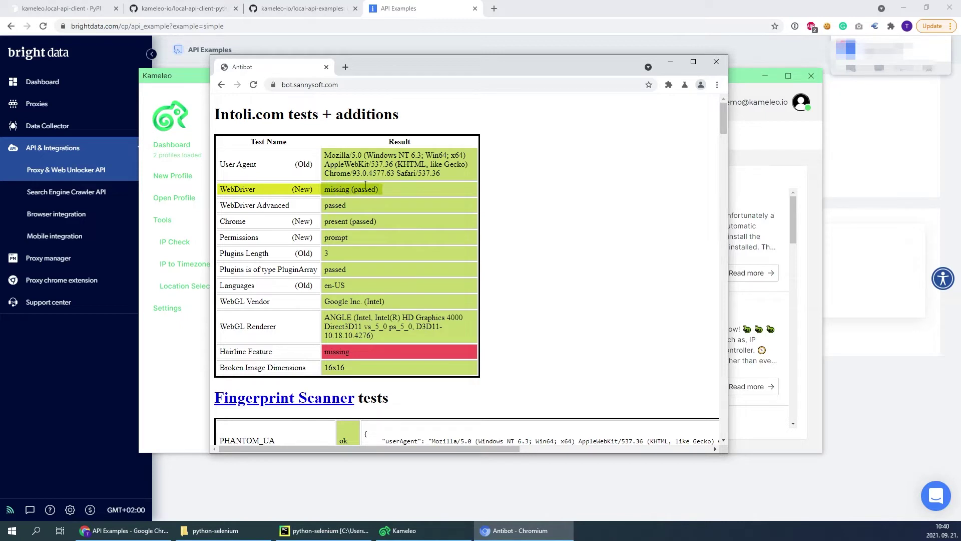
{"action": "left_click", "coordinate": [717, 63]}
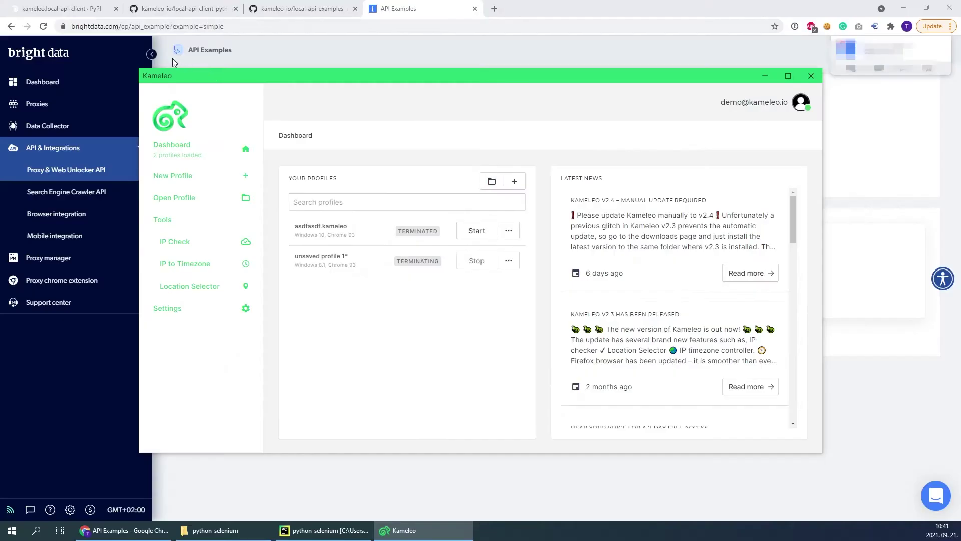
Switch to the kameleo.local-api-client PyPI page and follow its Local API link to SwaggerHub
{"action": "left_click", "coordinate": [88, 11]}
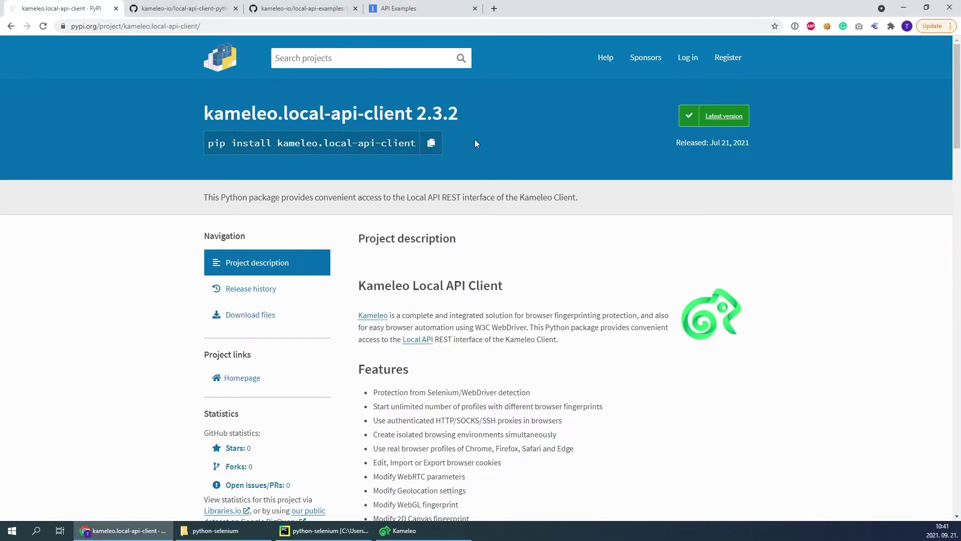
{"action": "scroll", "coordinate": [458, 181], "scroll_direction": "down", "scroll_amount": 2}
{"action": "scroll", "coordinate": [459, 179], "scroll_direction": "down", "scroll_amount": 1}
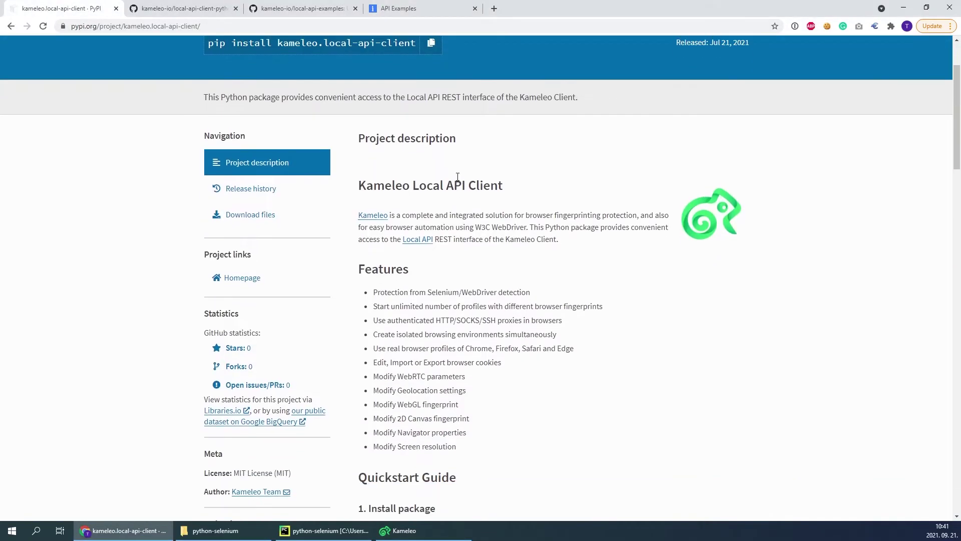
{"action": "scroll", "coordinate": [458, 179], "scroll_direction": "down", "scroll_amount": 2}
{"action": "scroll", "coordinate": [458, 176], "scroll_direction": "down", "scroll_amount": 2}
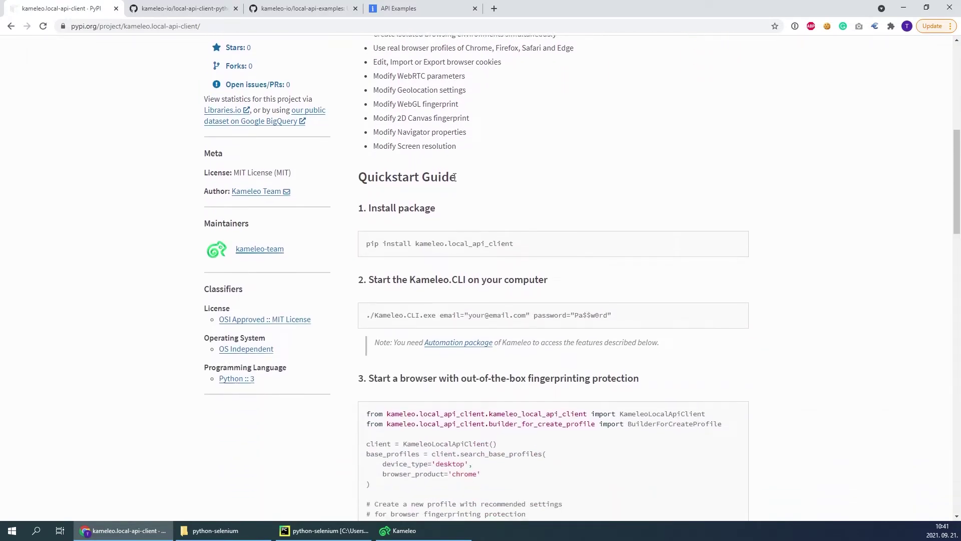
{"action": "scroll", "coordinate": [455, 179], "scroll_direction": "down", "scroll_amount": 2}
{"action": "scroll", "coordinate": [453, 180], "scroll_direction": "down", "scroll_amount": 1}
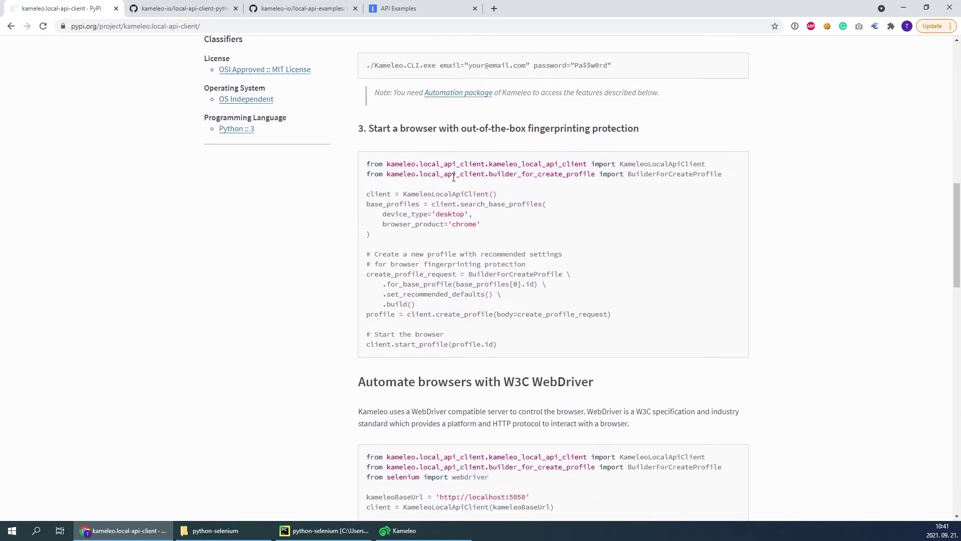
{"action": "scroll", "coordinate": [426, 323], "scroll_direction": "down", "scroll_amount": 2}
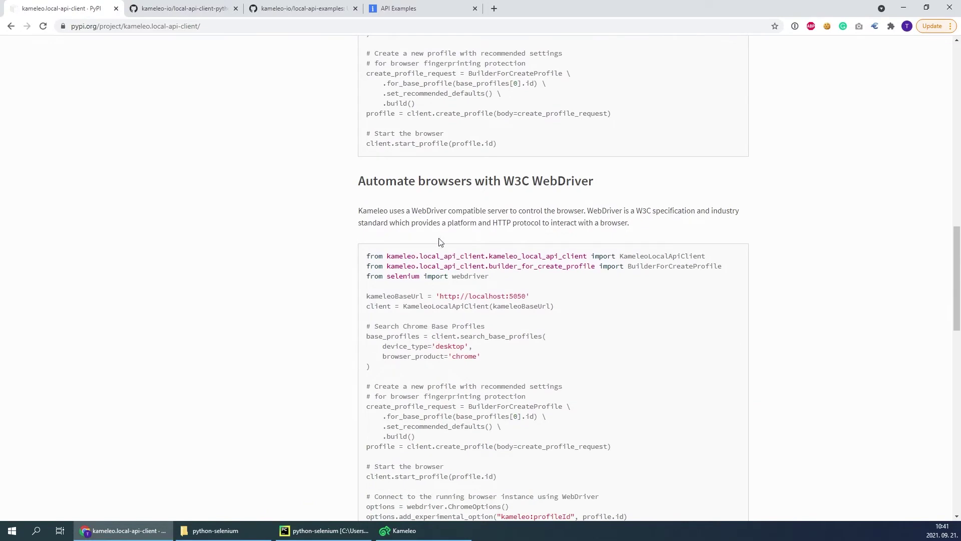
{"action": "scroll", "coordinate": [478, 89], "scroll_direction": "up", "scroll_amount": 5}
{"action": "scroll", "coordinate": [516, 167], "scroll_direction": "up", "scroll_amount": 1}
{"action": "scroll", "coordinate": [521, 171], "scroll_direction": "up", "scroll_amount": 4}
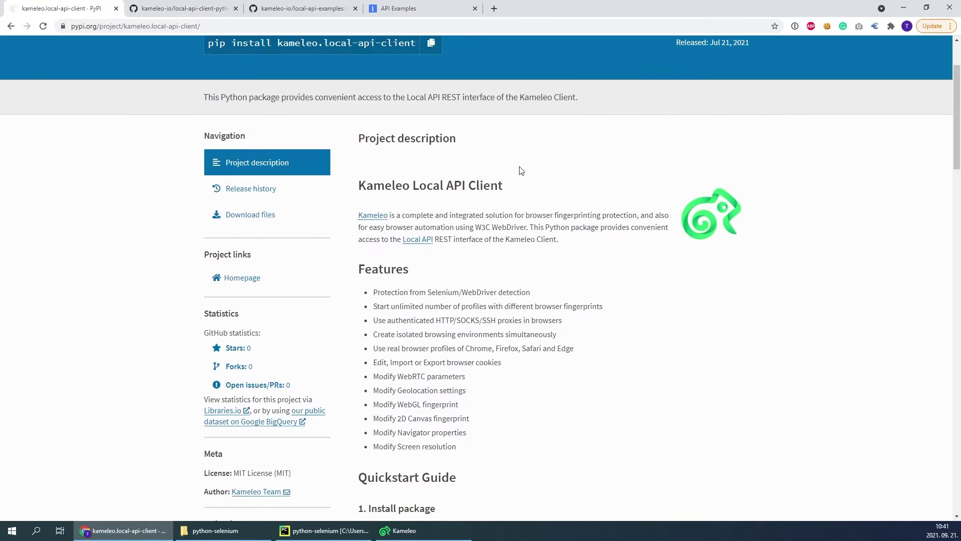
{"action": "left_click", "coordinate": [425, 239]}
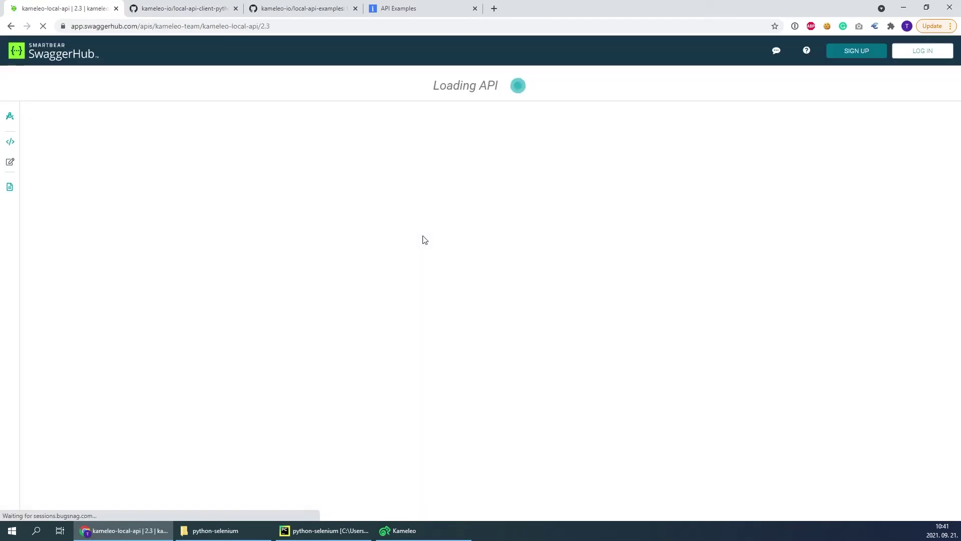
{"action": "scroll", "coordinate": [765, 178], "scroll_direction": "down", "scroll_amount": 3}
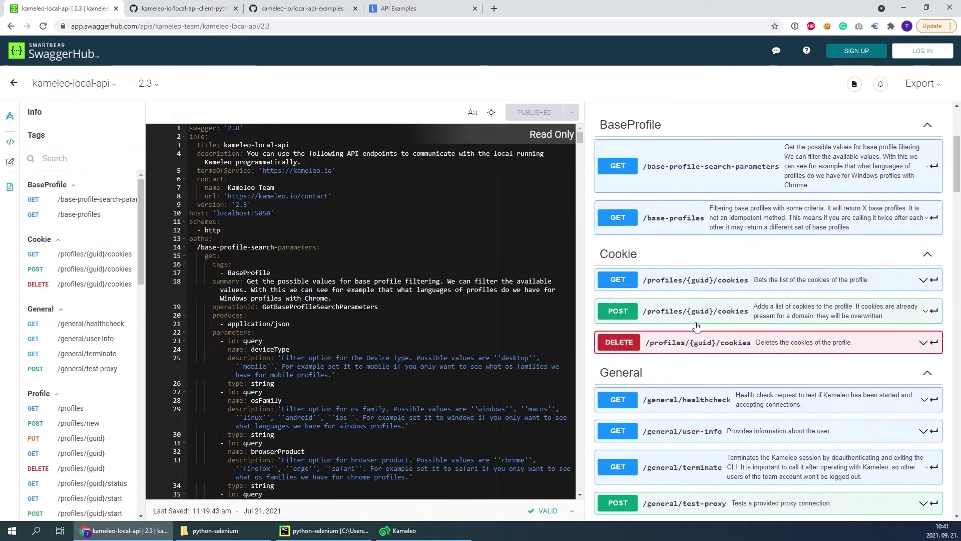
{"action": "scroll", "coordinate": [765, 180], "scroll_direction": "down", "scroll_amount": 1}
{"action": "scroll", "coordinate": [760, 188], "scroll_direction": "down", "scroll_amount": 2}
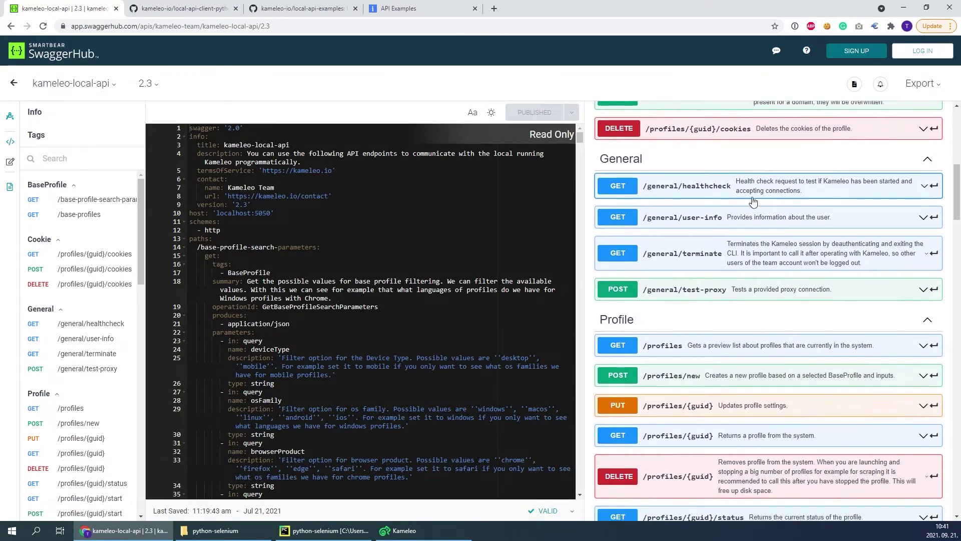
{"action": "scroll", "coordinate": [755, 196], "scroll_direction": "down", "scroll_amount": 2}
{"action": "scroll", "coordinate": [752, 198], "scroll_direction": "down", "scroll_amount": 3}
{"action": "scroll", "coordinate": [752, 198], "scroll_direction": "down", "scroll_amount": 3}
Browse kameleo-io's local-api-examples repository to python/start_with_proxy/app.py
{"action": "left_click", "coordinate": [312, 10]}
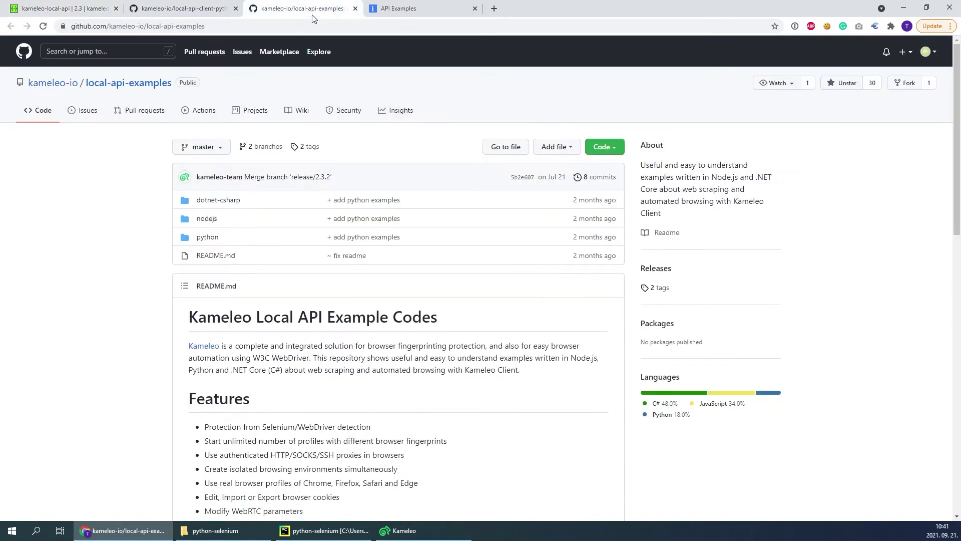
{"action": "left_click", "coordinate": [65, 84]}
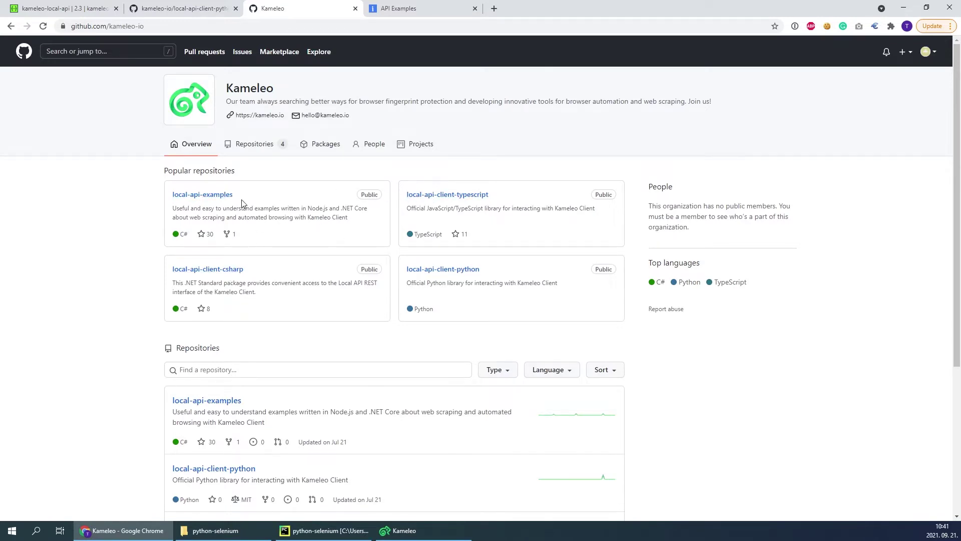
{"action": "left_click", "coordinate": [220, 197]}
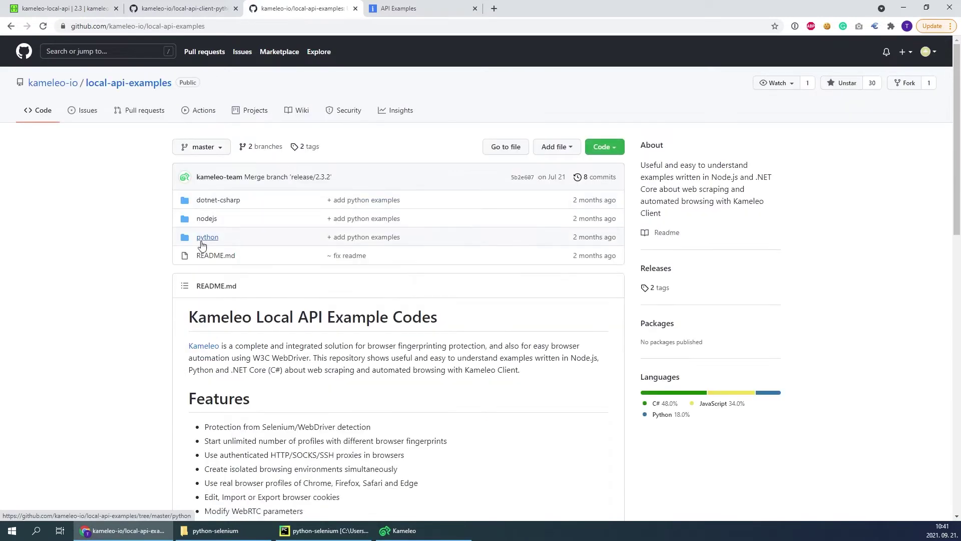
{"action": "left_click", "coordinate": [204, 238]}
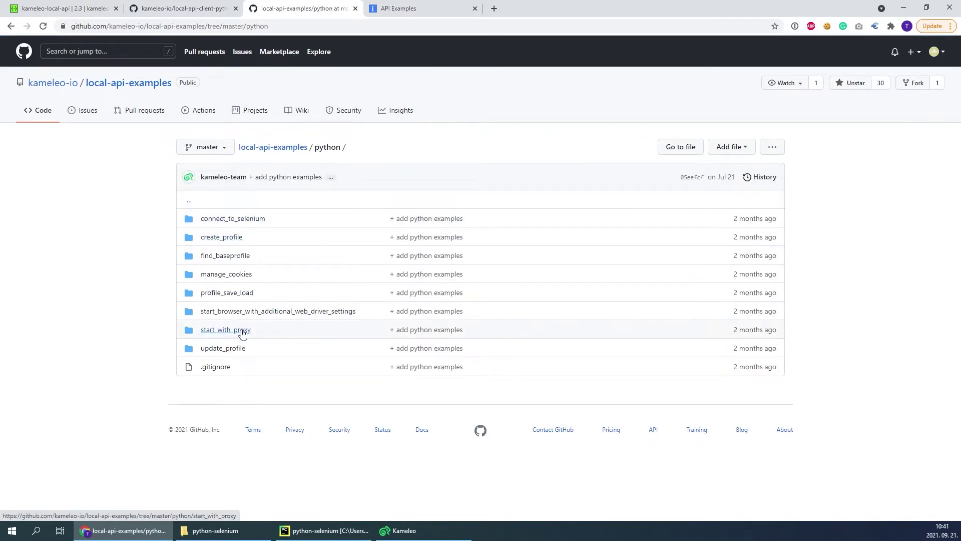
{"action": "left_click", "coordinate": [242, 331]}
{"action": "left_click", "coordinate": [208, 217]}
{"action": "scroll", "coordinate": [380, 218], "scroll_direction": "down", "scroll_amount": 2}
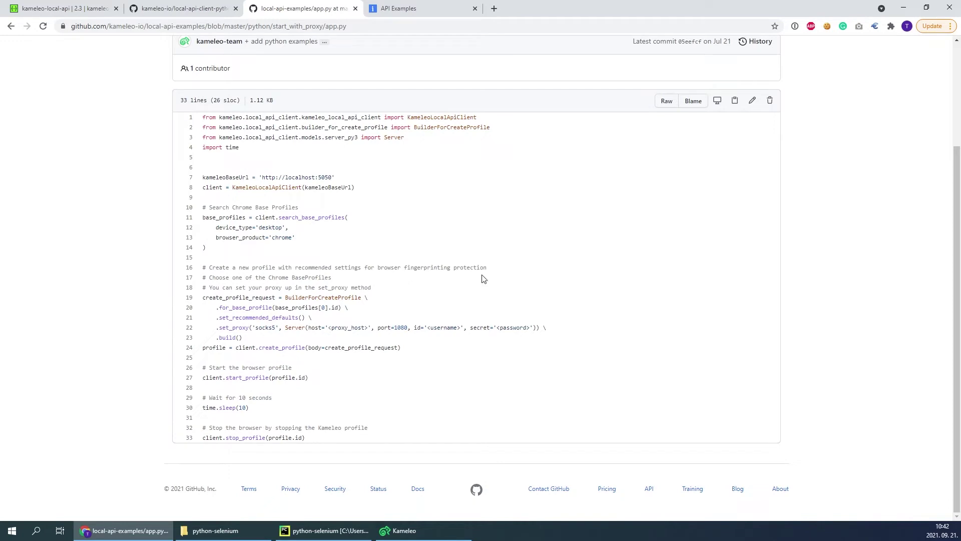
Close the Kameleo application, confirming the logout
{"action": "left_click", "coordinate": [904, 8]}
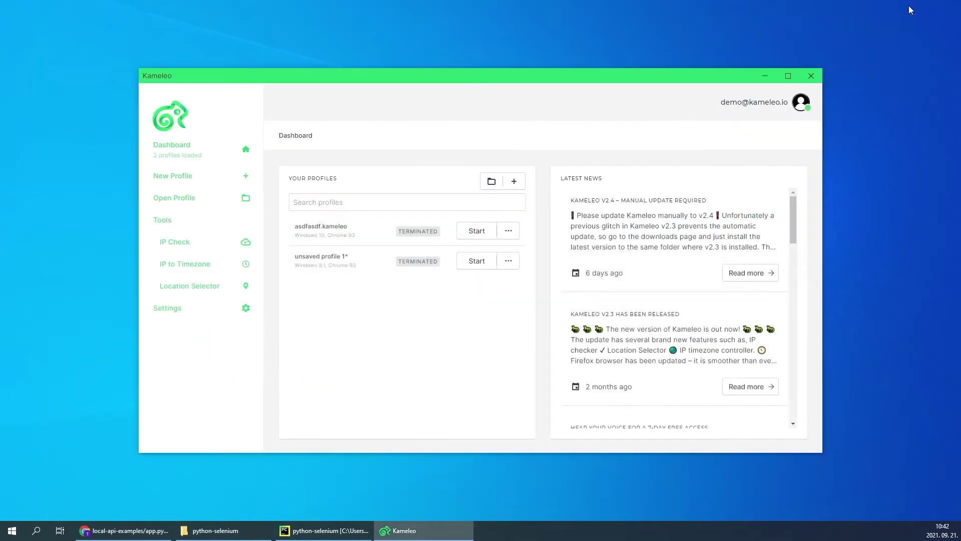
{"action": "left_click", "coordinate": [812, 76]}
{"action": "left_click", "coordinate": [561, 187]}
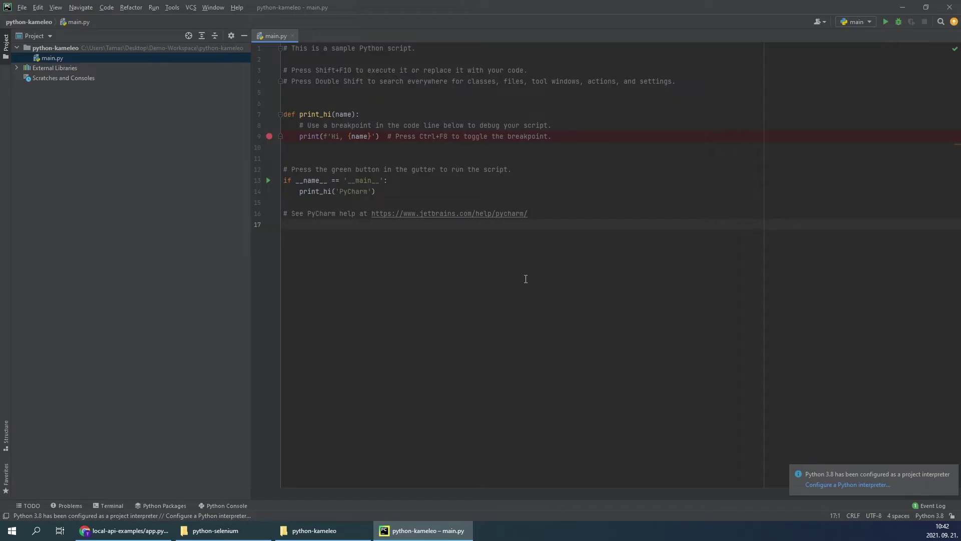
Clear main.py's sample code and start a command into AppData in the project terminal
{"action": "key", "text": "ctrl+a"}
{"action": "key", "text": "Delete"}
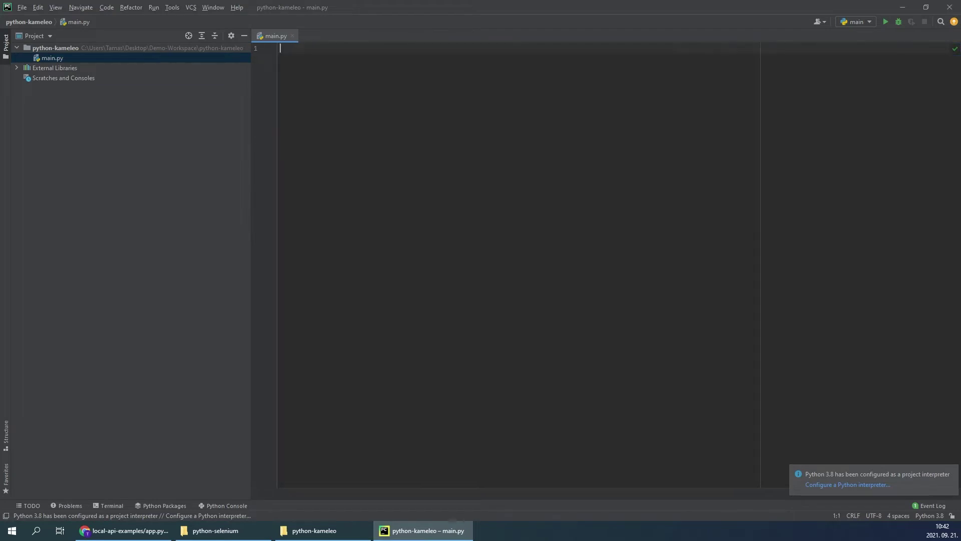
{"action": "left_click", "coordinate": [109, 505]}
{"action": "type", "text": "p"}
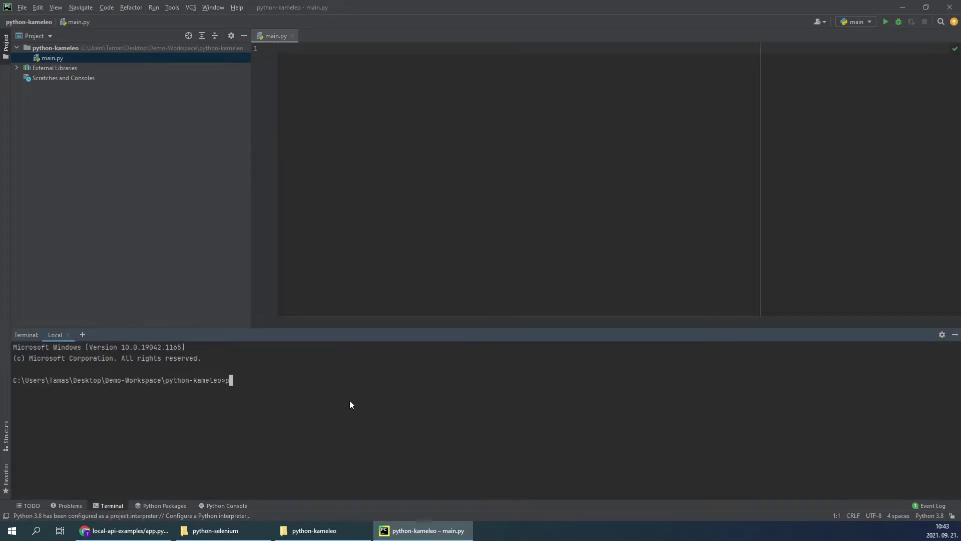
{"action": "type", "text": "ip install k"}
{"action": "type", "text": "ameleo.local_api_"}
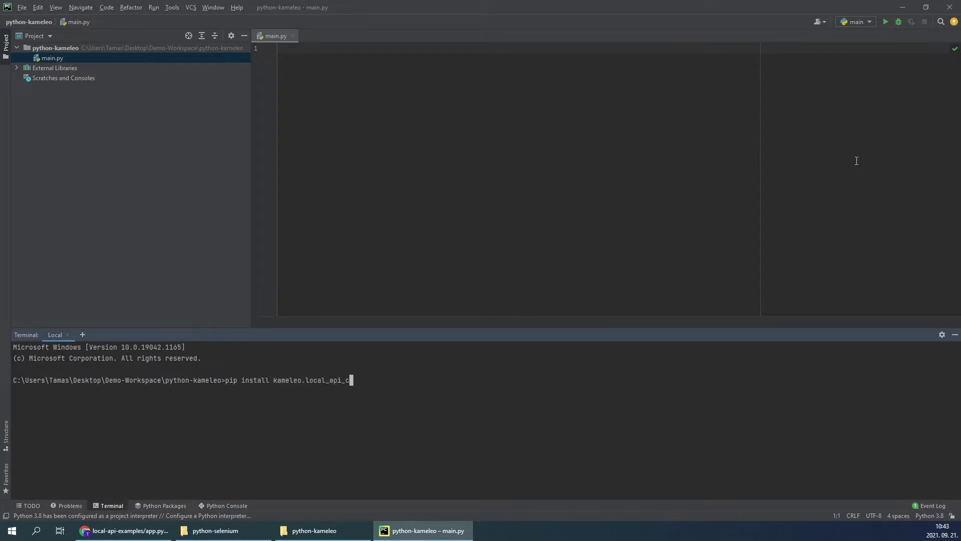
{"action": "type", "text": "client"}
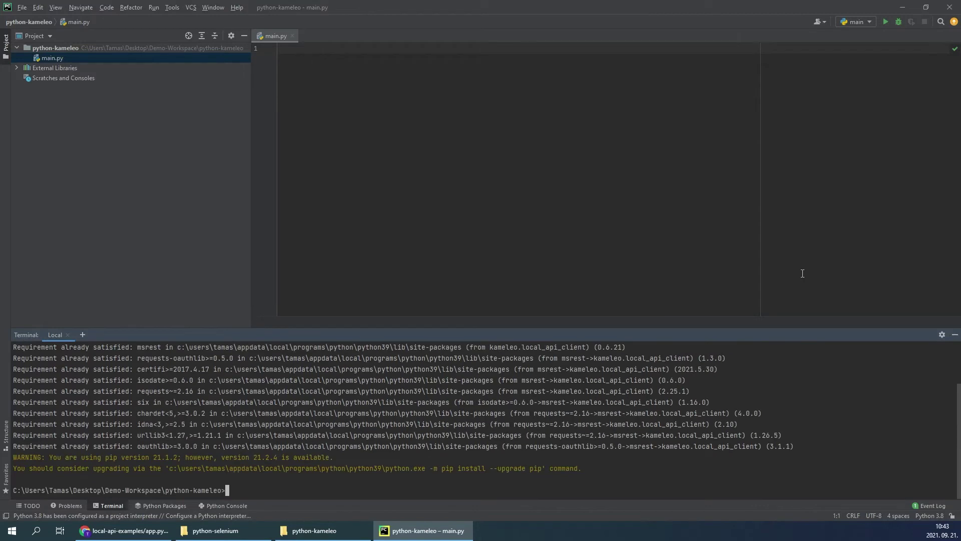
{"action": "type", "text": "c"}
{"action": "key", "text": "Tab"}
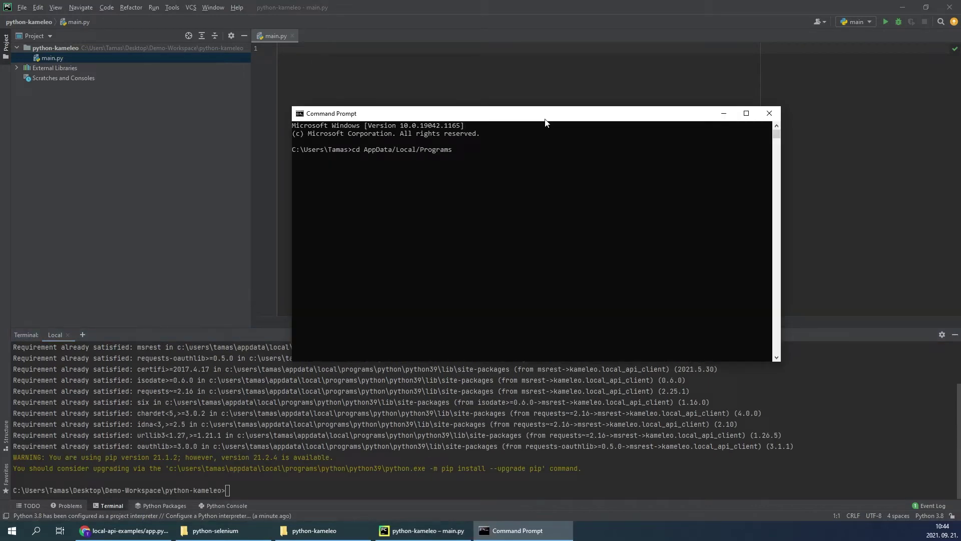
Enter AppData/Local/Programs/Kameleo and launch Kameleo.CLI.exe with email and password
{"action": "key", "text": "Return"}
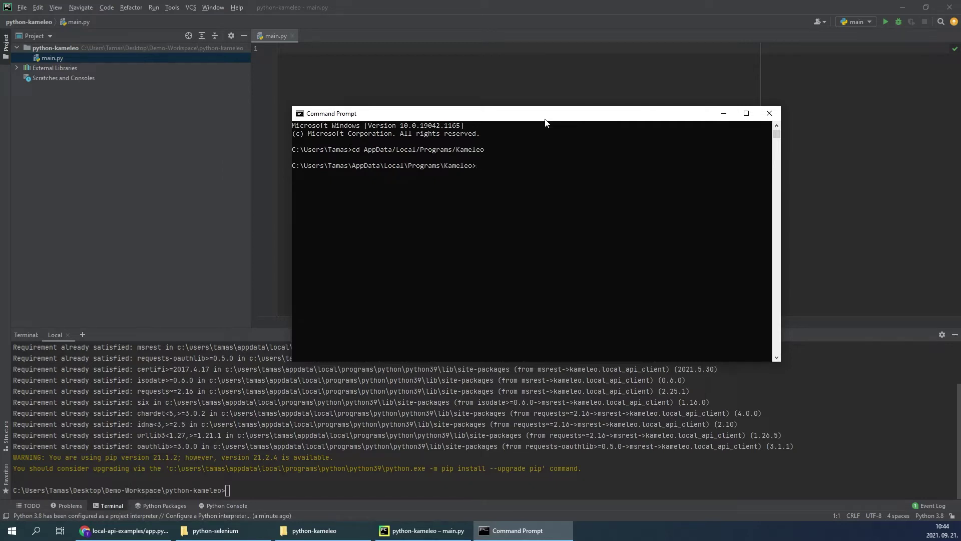
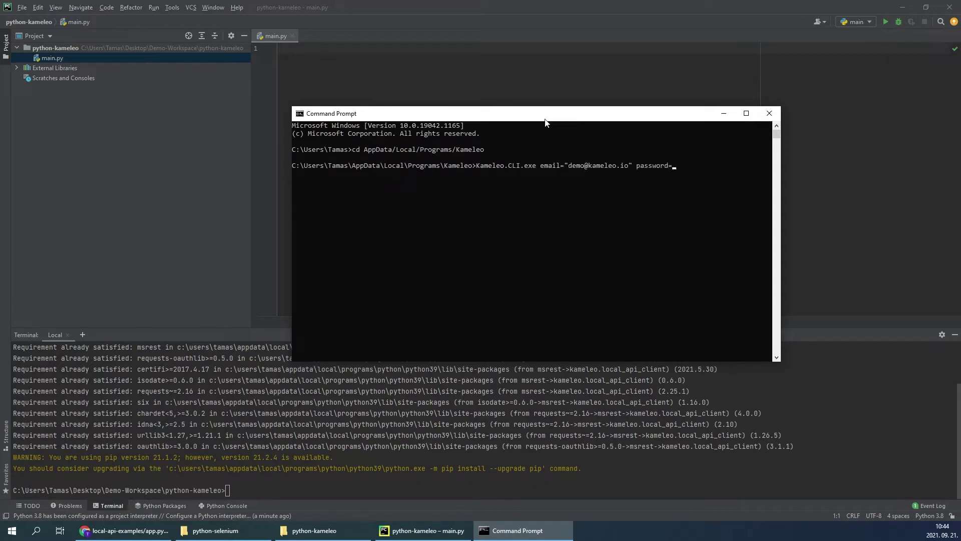
{"action": "type", "text": "1\""}
{"action": "key", "text": "Return"}
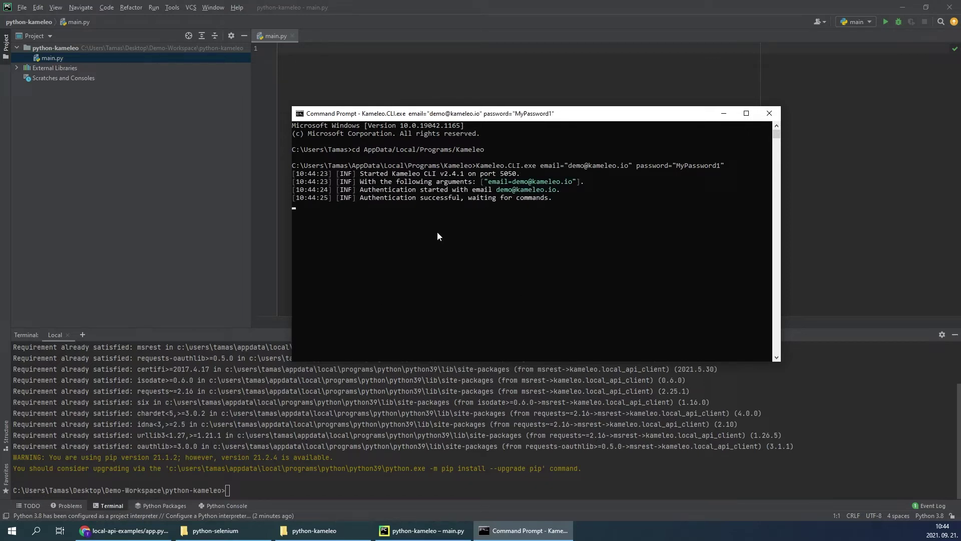
{"action": "left_click", "coordinate": [124, 530]}
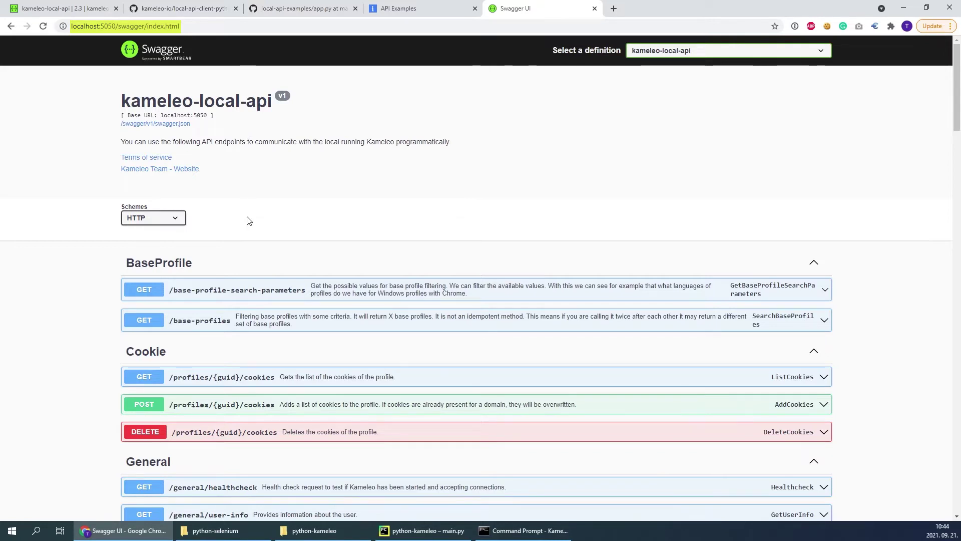
{"action": "scroll", "coordinate": [233, 220], "scroll_direction": "down", "scroll_amount": 3}
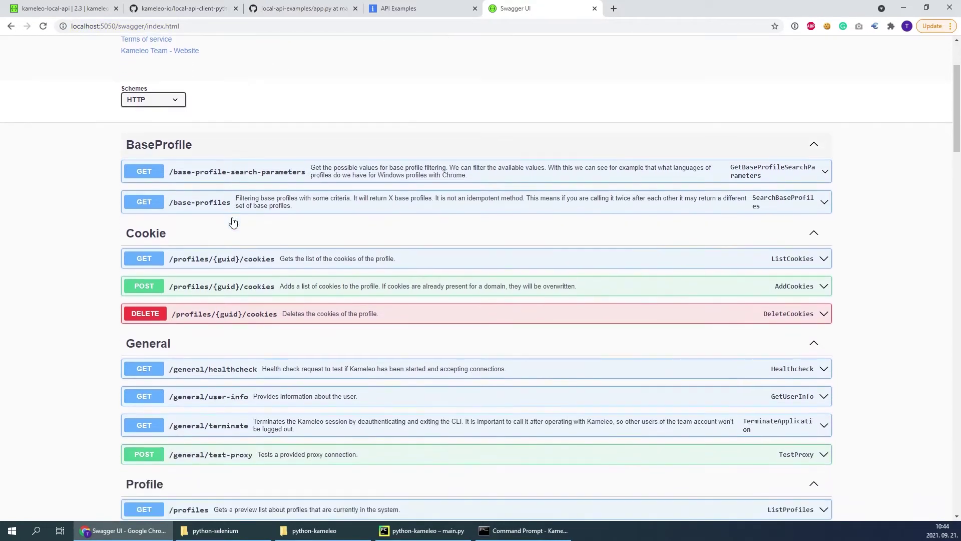
{"action": "scroll", "coordinate": [232, 222], "scroll_direction": "down", "scroll_amount": 1}
{"action": "scroll", "coordinate": [233, 221], "scroll_direction": "down", "scroll_amount": 2}
Try out and execute GET /profiles, get an empty [] response, then return to PyCharm
{"action": "left_click", "coordinate": [220, 383]}
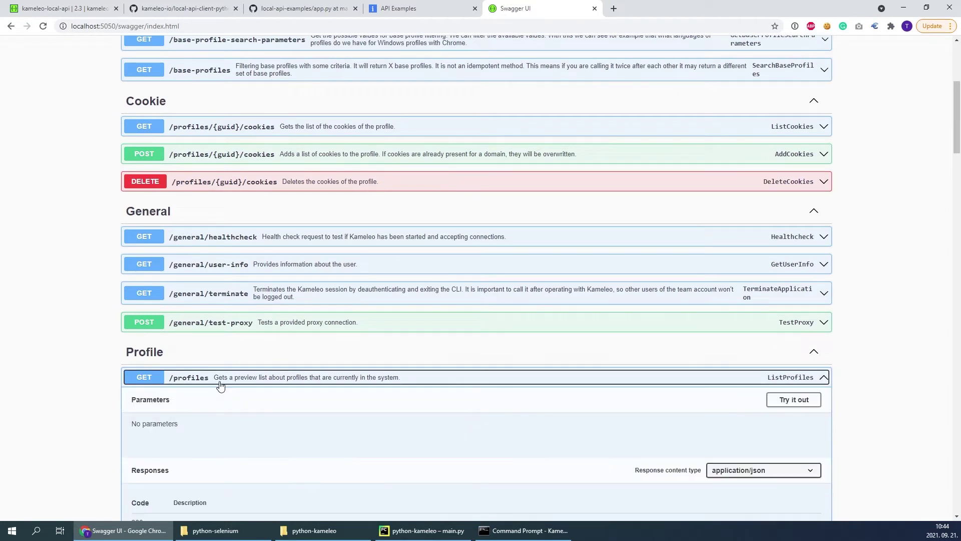
{"action": "scroll", "coordinate": [219, 385], "scroll_direction": "down", "scroll_amount": 2}
{"action": "left_click", "coordinate": [778, 302]}
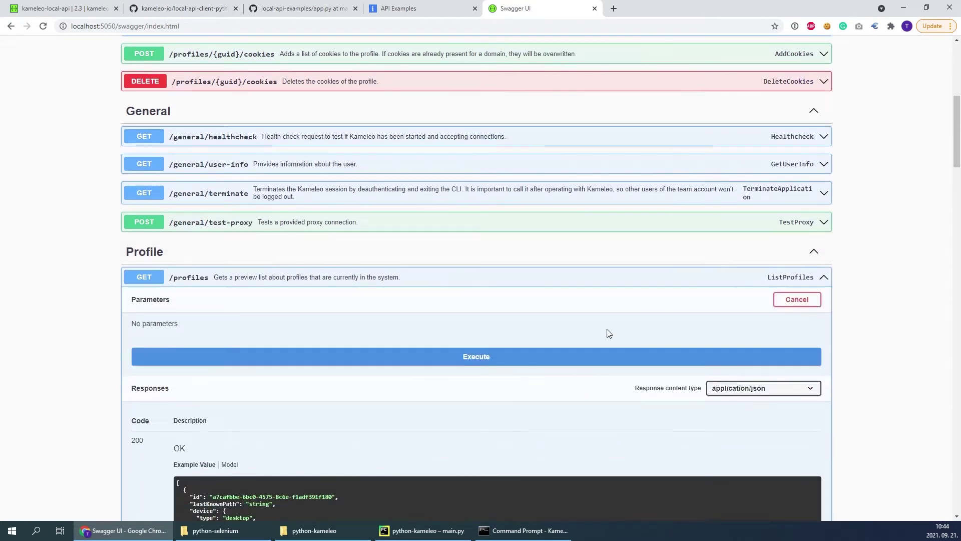
{"action": "left_click", "coordinate": [562, 359]}
{"action": "scroll", "coordinate": [566, 318], "scroll_direction": "down", "scroll_amount": 2}
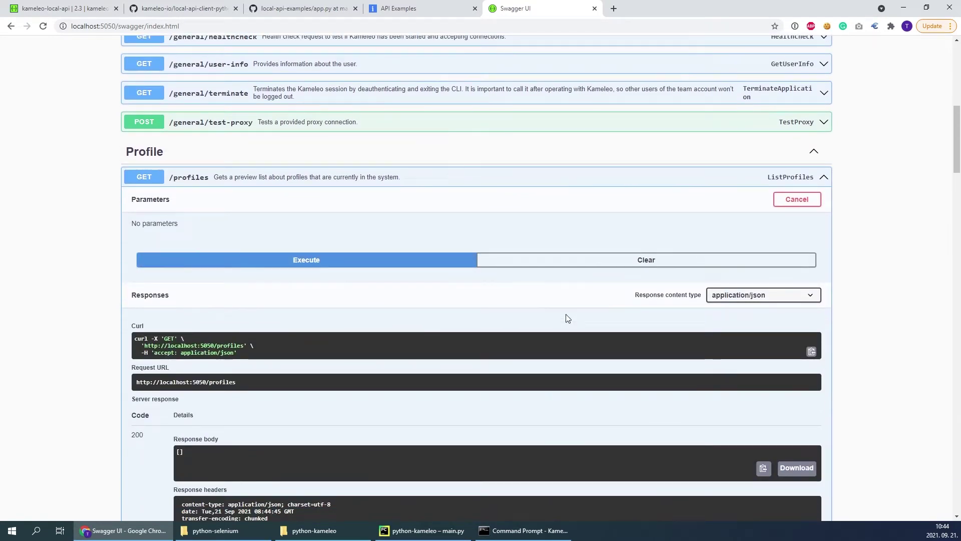
{"action": "scroll", "coordinate": [567, 318], "scroll_direction": "down", "scroll_amount": 1}
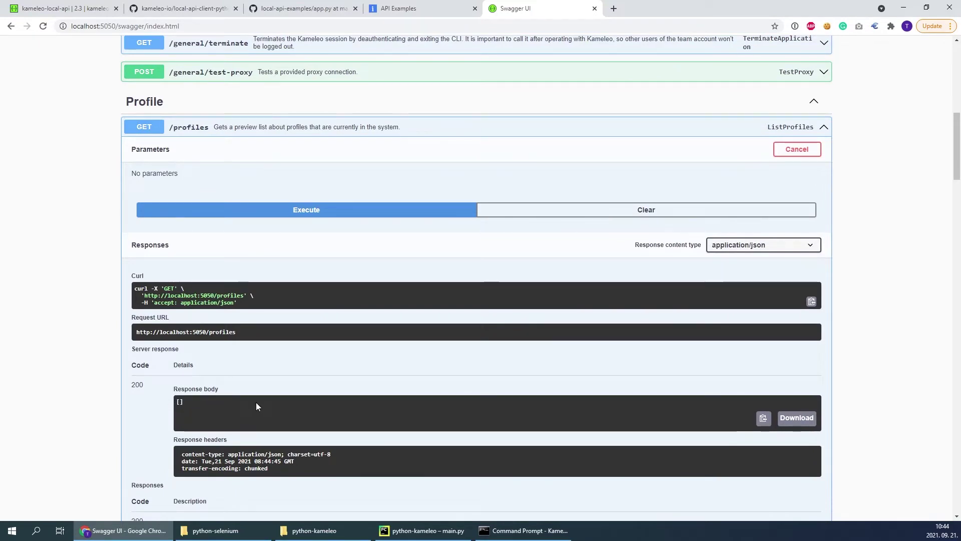
{"action": "left_click", "coordinate": [425, 530]}
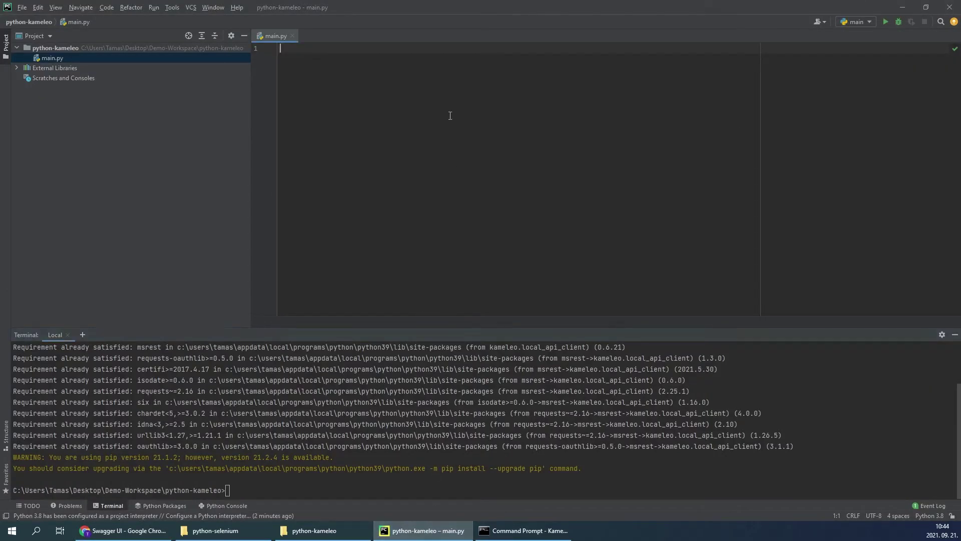
{"action": "type", "text": "kameleoBase"}
{"action": "type", "text": "rl = "}
{"action": "type", "text": "'http://localhost:5050"}
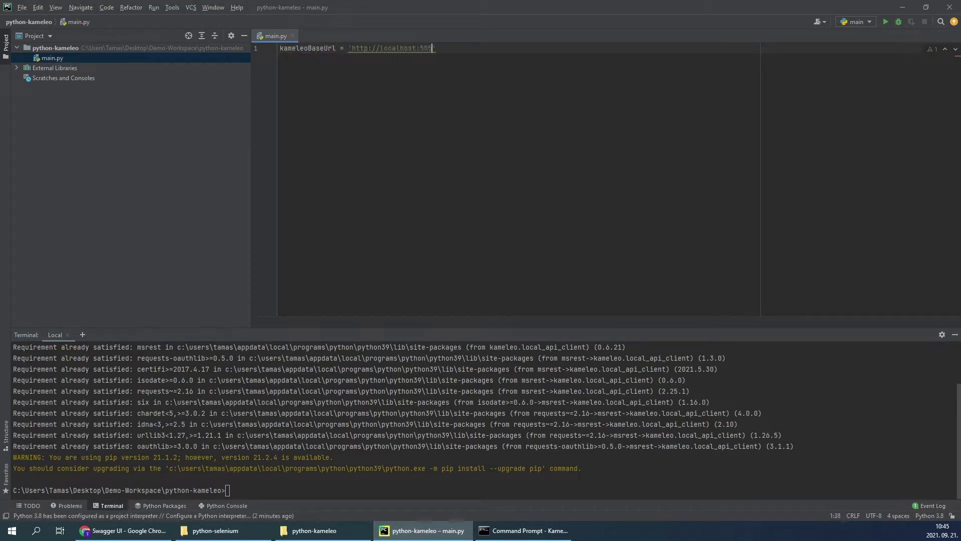
Import KameleoLocalApiClient and create a client using the localhost:5050 base URL
{"action": "key", "text": "Return"}
{"action": "key", "text": "Up"}
{"action": "key", "text": "Return"}
{"action": "key", "text": "Return"}
{"action": "key", "text": "Up"}
{"action": "key", "text": "Up"}
{"action": "type", "text": "from kameleo.local_api_client"}
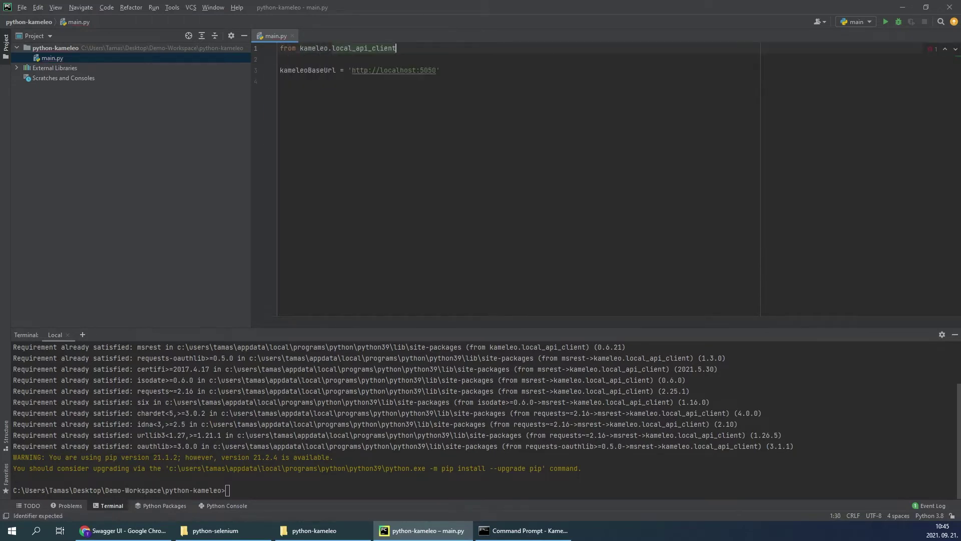
{"action": "type", "text": ".kamele"}
{"action": "key", "text": "Return"}
{"action": "type", "text": "import Kameleo"}
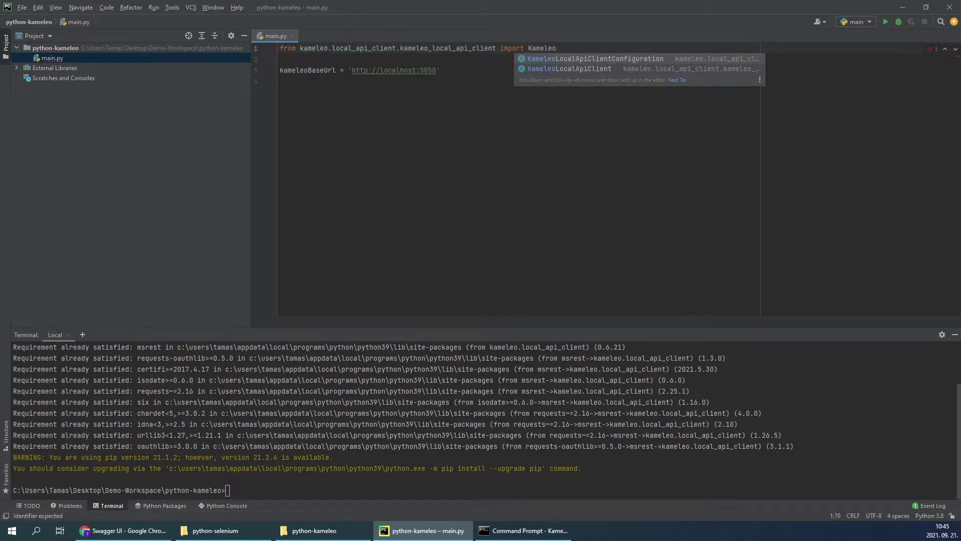
{"action": "key", "text": "Down"}
{"action": "key", "text": "Return"}
{"action": "key", "text": "Down"}
{"action": "key", "text": "Down"}
{"action": "key", "text": "Down"}
{"action": "type", "text": "client"}
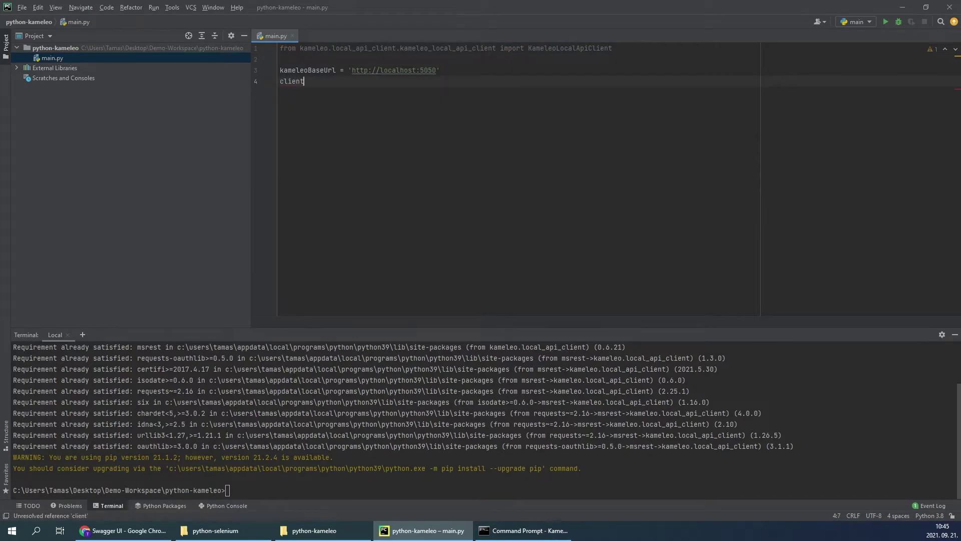
{"action": "type", "text": " = Kameleo"}
{"action": "key", "text": "Return"}
{"action": "type", "text": "k"}
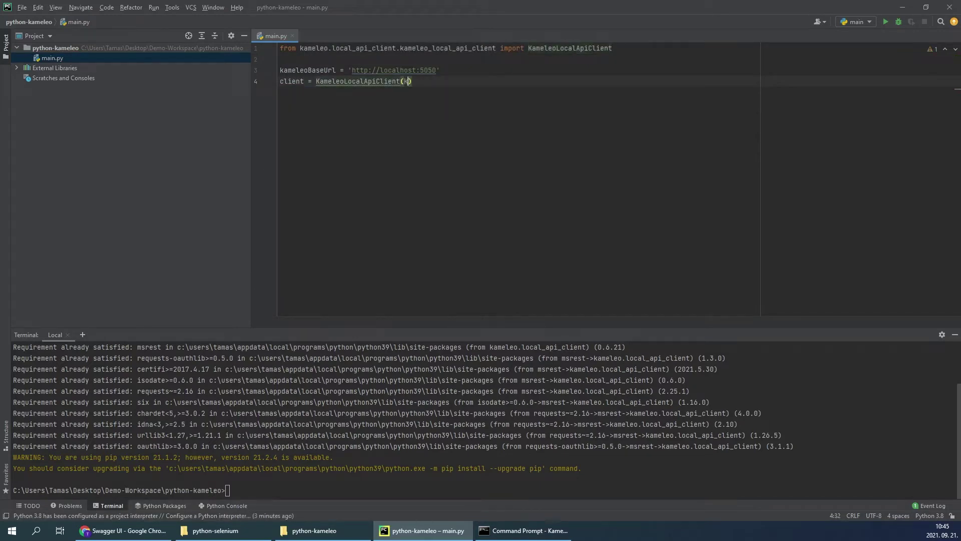
{"action": "key", "text": "Return"}
{"action": "key", "text": "End"}
{"action": "key", "text": "Return"}
{"action": "key", "text": "Return"}
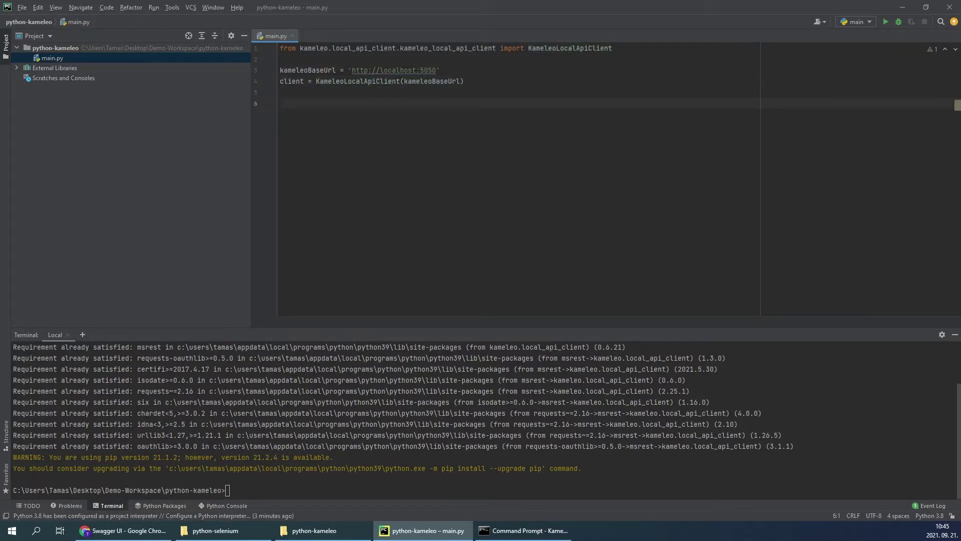
{"action": "type", "text": "base_profiles"}
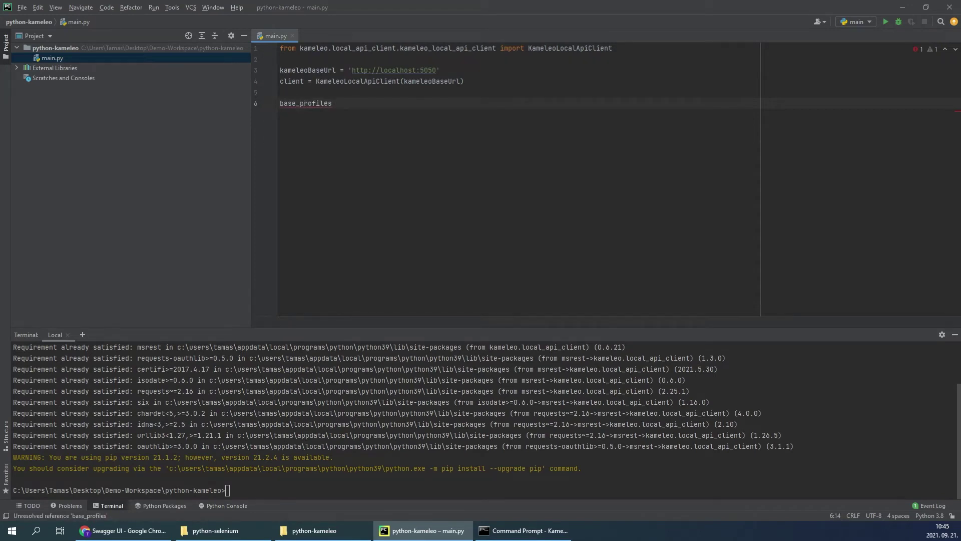
{"action": "type", "text": " = client."}
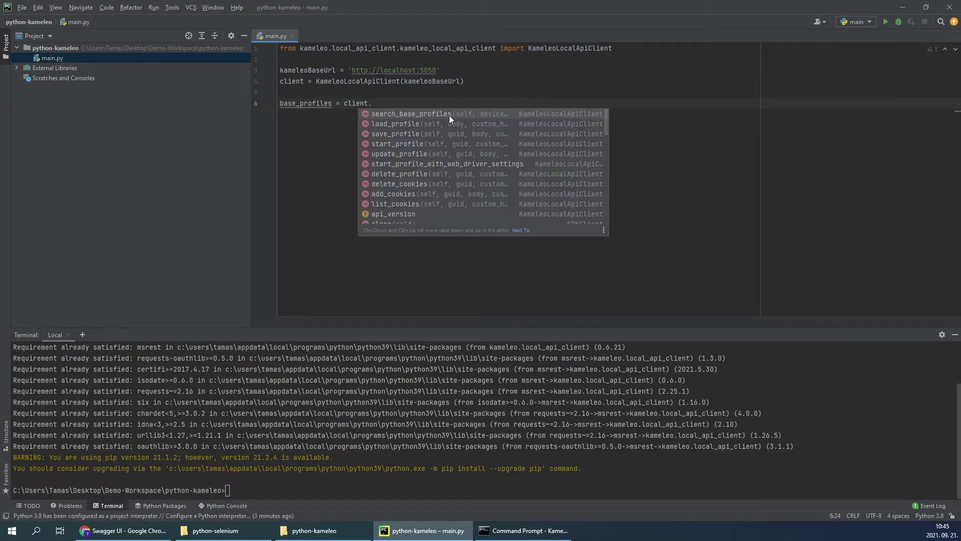
Call search_base_profiles with device_type desktop, browser_product chrome and language en-us
{"action": "key", "text": "Down"}
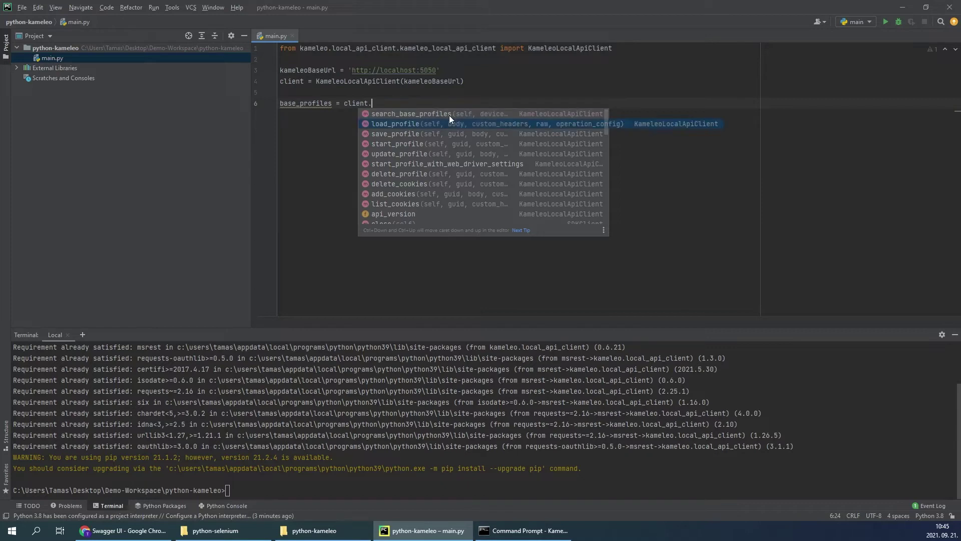
{"action": "key", "text": "Down"}
{"action": "key", "text": "Down"}
{"action": "key", "text": "Down"}
{"action": "key", "text": "Down"}
{"action": "key", "text": "Down"}
{"action": "key", "text": "Down"}
{"action": "key", "text": "Down"}
{"action": "key", "text": "Down"}
{"action": "key", "text": "Down"}
{"action": "key", "text": "Down"}
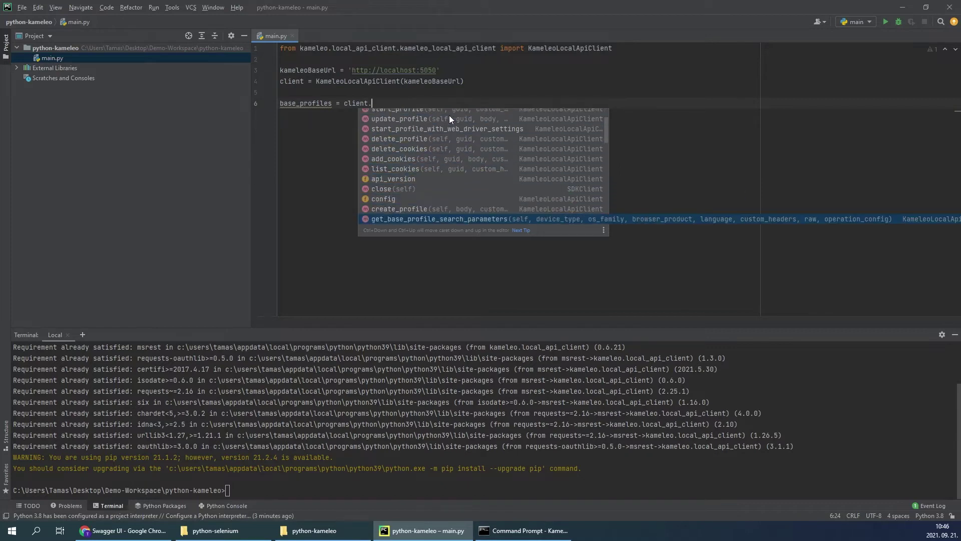
{"action": "key", "text": "Up"}
{"action": "key", "text": "Up"}
{"action": "key", "text": "Up"}
{"action": "key", "text": "Up"}
{"action": "key", "text": "Up"}
{"action": "key", "text": "Up"}
{"action": "key", "text": "Up"}
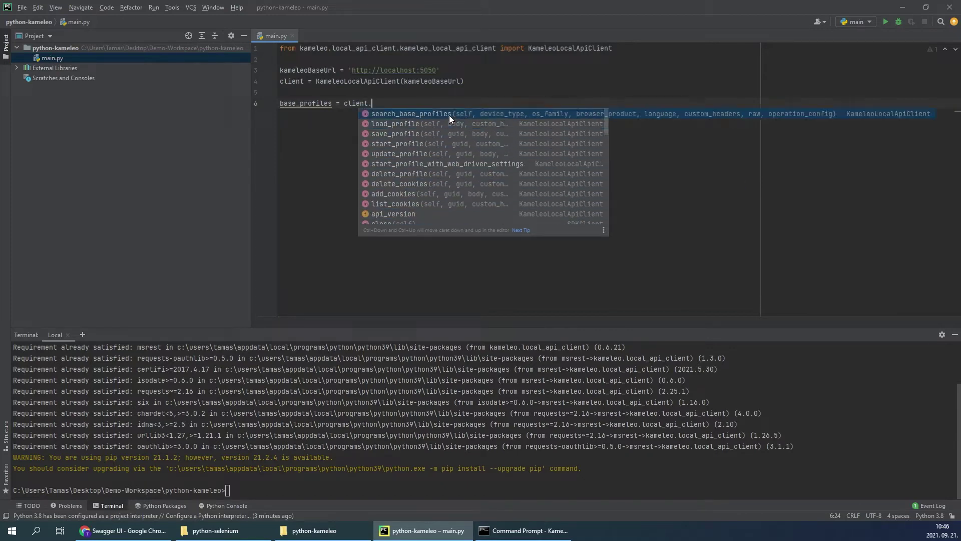
{"action": "key", "text": "Return"}
{"action": "key", "text": "Return"}
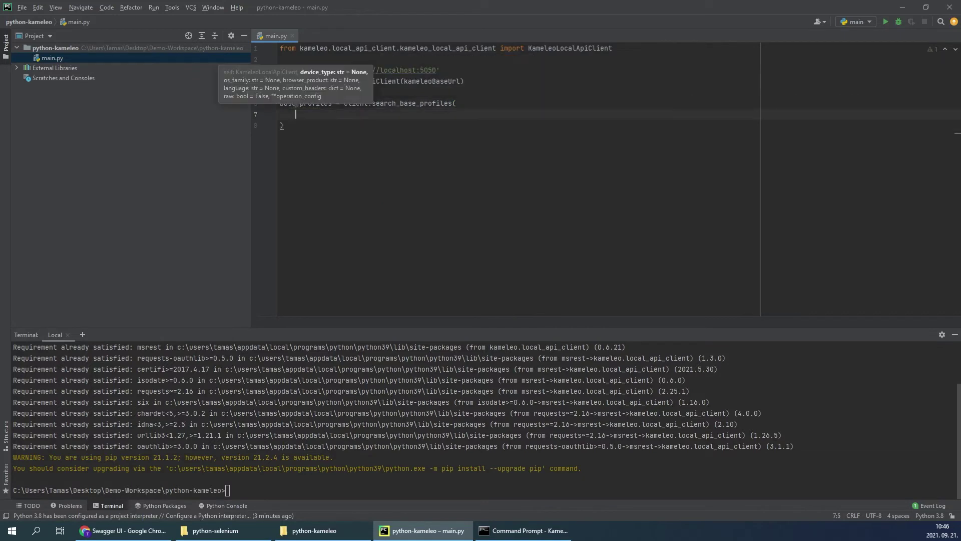
{"action": "type", "text": "dev"}
{"action": "key", "text": "Return"}
{"action": "type", "text": "'desktop',"}
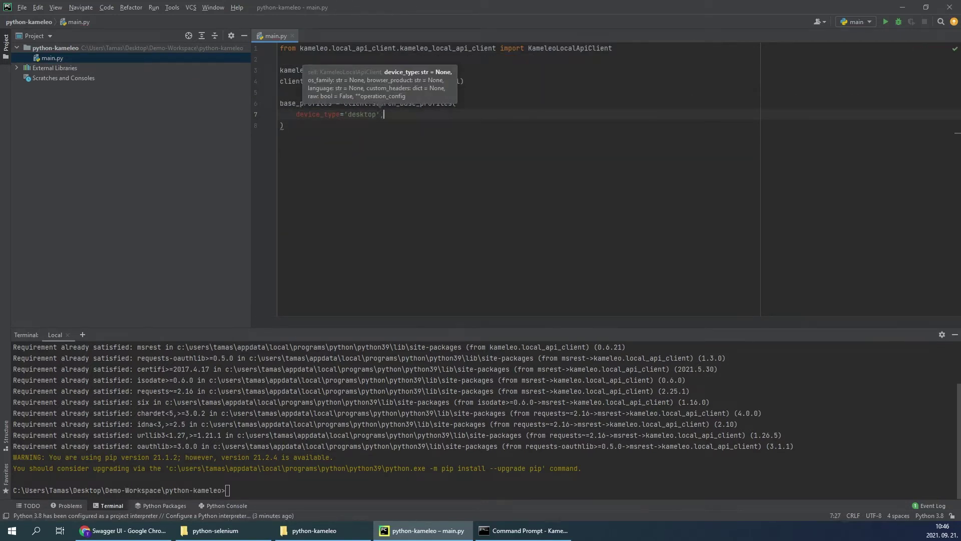
{"action": "key", "text": "Return"}
{"action": "type", "text": "bro"}
{"action": "key", "text": "Return"}
{"action": "type", "text": "'chrome'"}
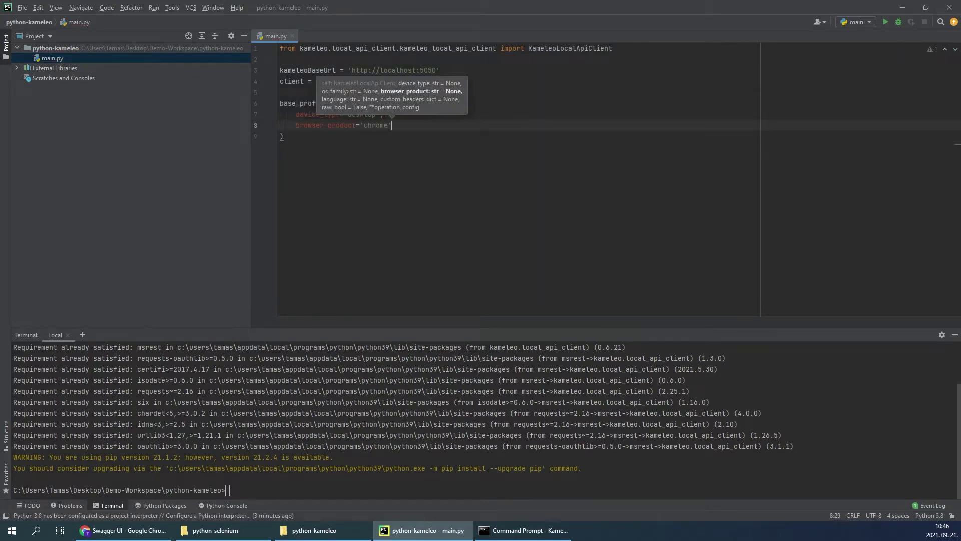
{"action": "type", "text": ","}
{"action": "key", "text": "Return"}
{"action": "type", "text": "la"}
{"action": "key", "text": "Return"}
{"action": "type", "text": "'"}
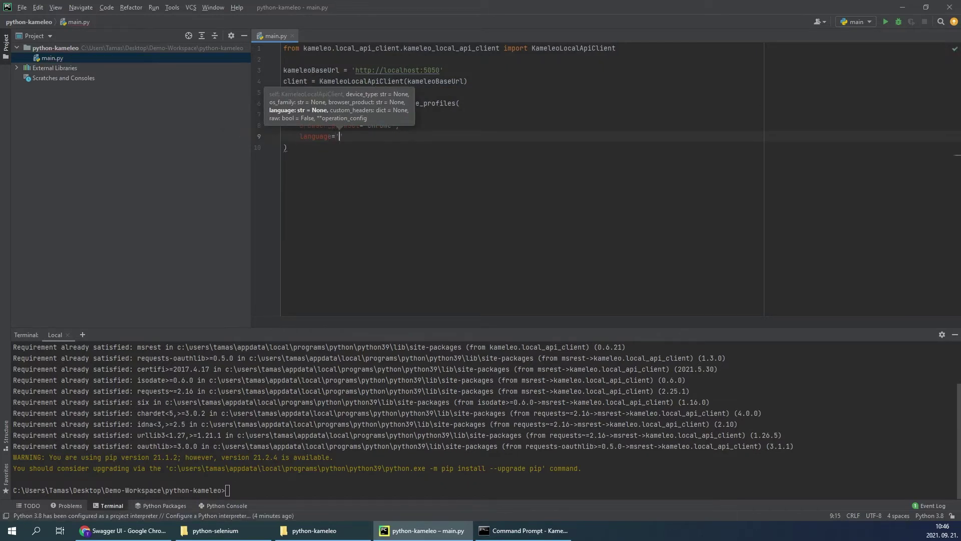
{"action": "type", "text": "en"}
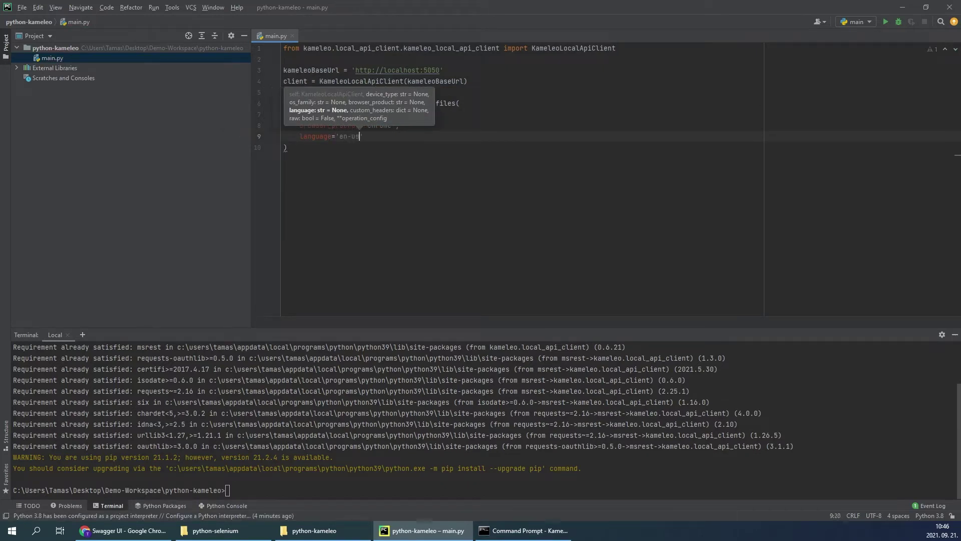
{"action": "type", "text": "-us"}
{"action": "key", "text": "Down"}
Add print(base_profiles) and set breakpoints on the search call and the print line
{"action": "left_click", "coordinate": [269, 103]}
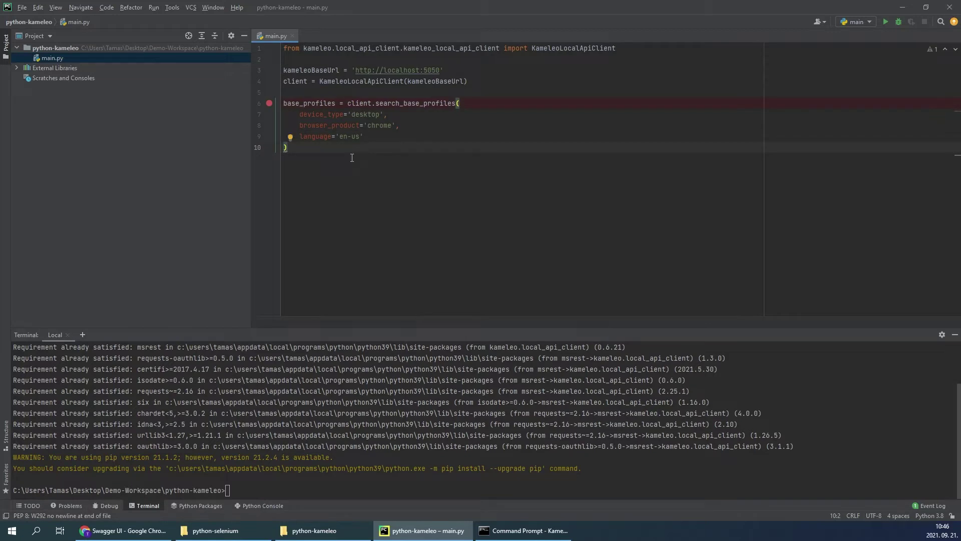
{"action": "key", "text": "Return"}
{"action": "key", "text": "Return"}
{"action": "type", "text": "print(base_profiles"}
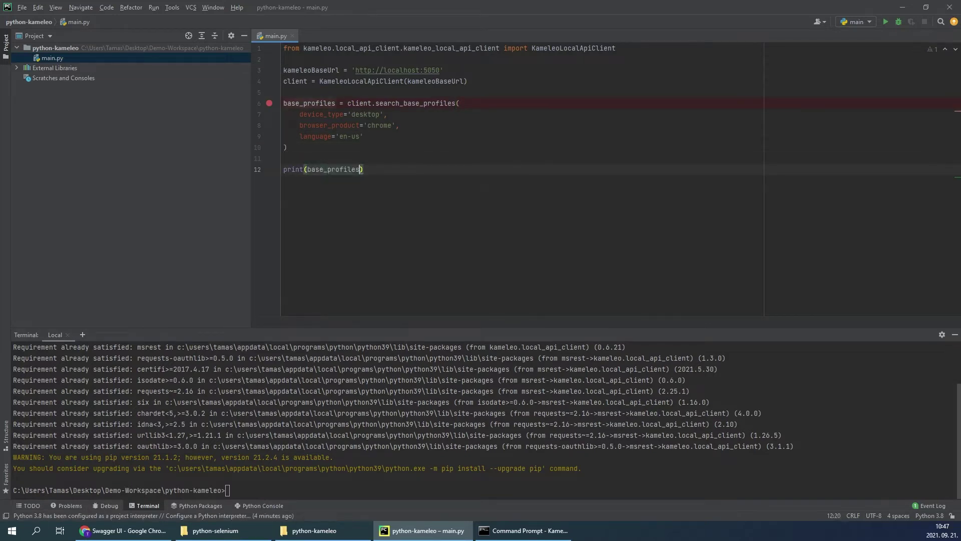
{"action": "left_click", "coordinate": [269, 169]}
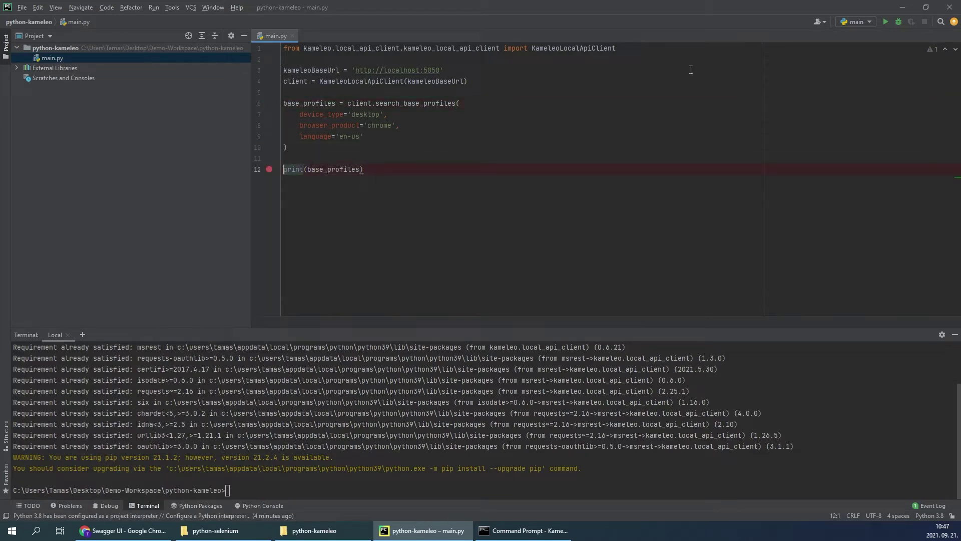
{"action": "left_click", "coordinate": [429, 170]}
{"action": "key", "text": "Return"}
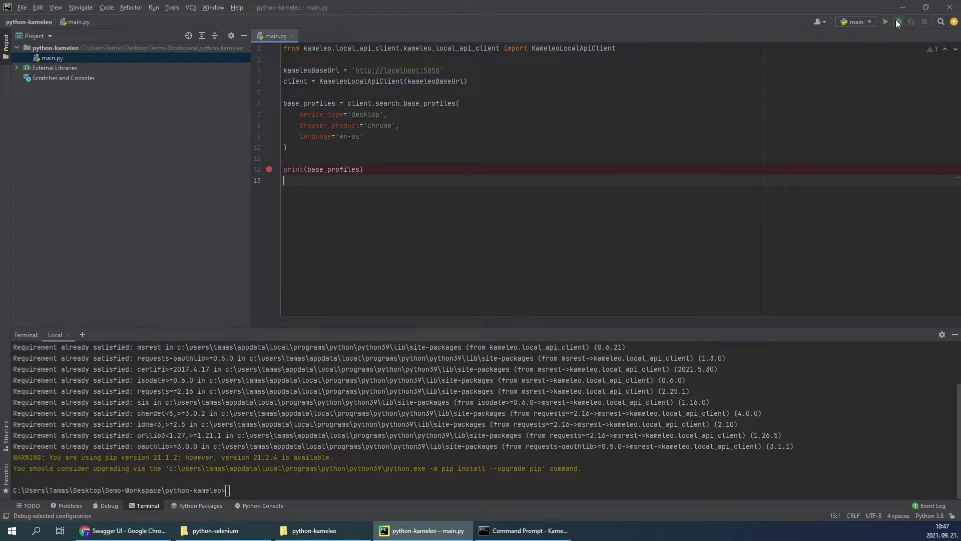
Debug main, then expand base_profiles and item 16's browser node, showing Chrome 92
{"action": "left_click", "coordinate": [898, 22]}
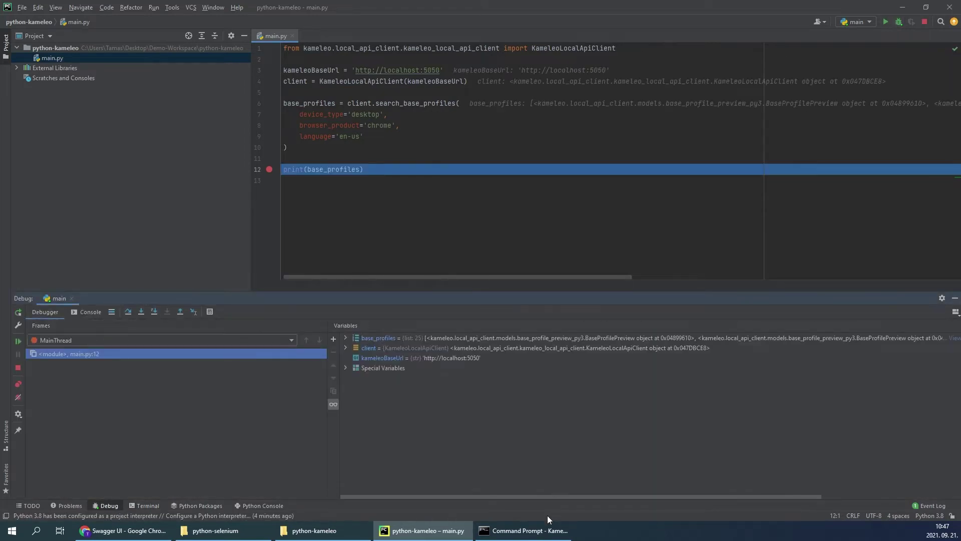
{"action": "left_click", "coordinate": [526, 531]}
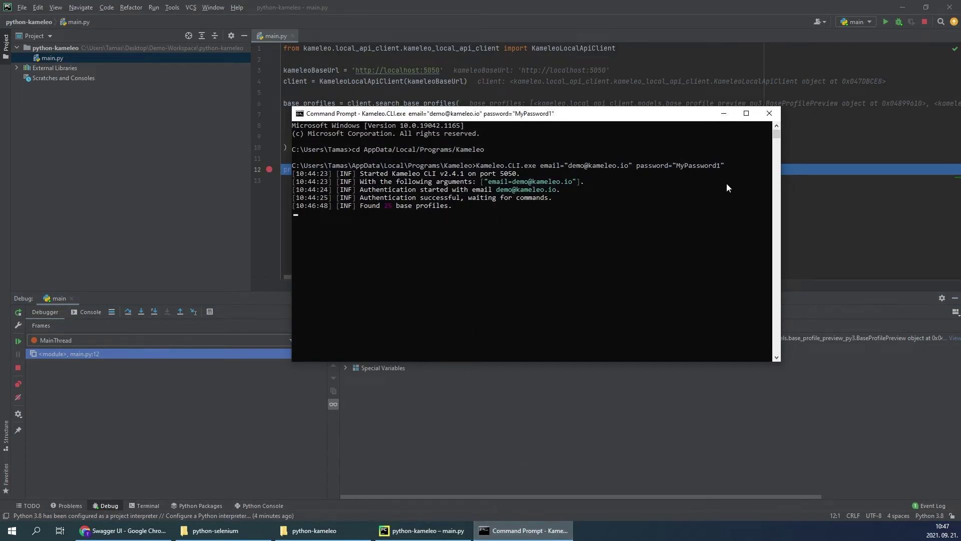
{"action": "left_click", "coordinate": [864, 145]}
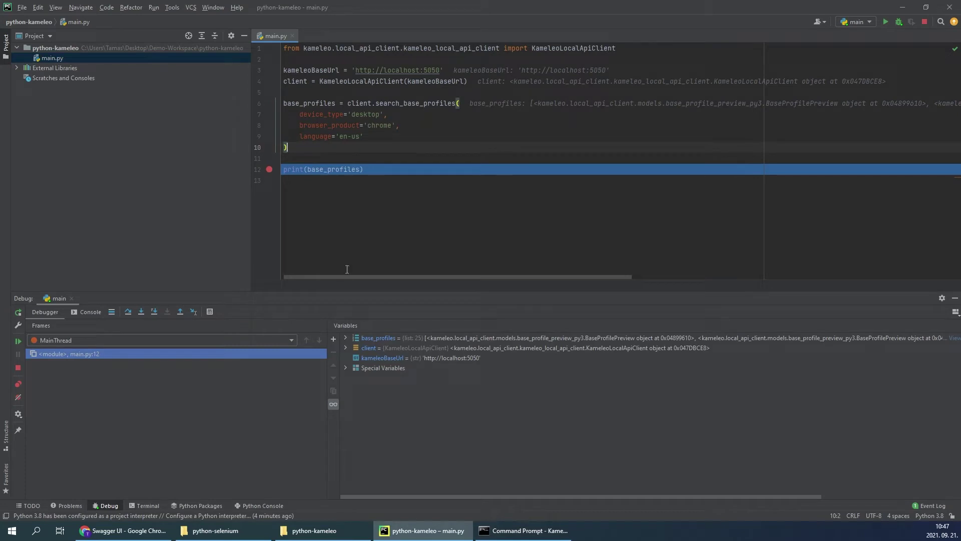
{"action": "left_click", "coordinate": [345, 337]}
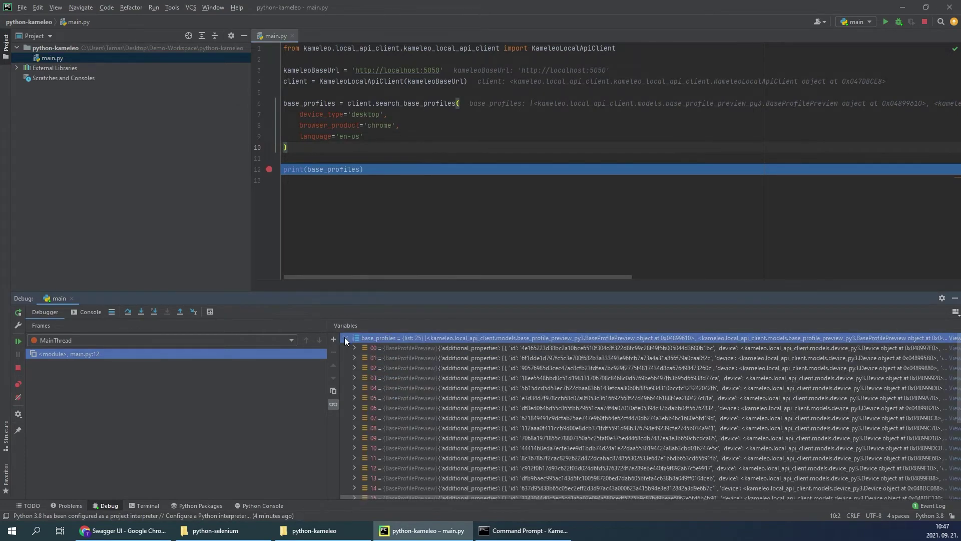
{"action": "scroll", "coordinate": [442, 362], "scroll_direction": "down", "scroll_amount": 3}
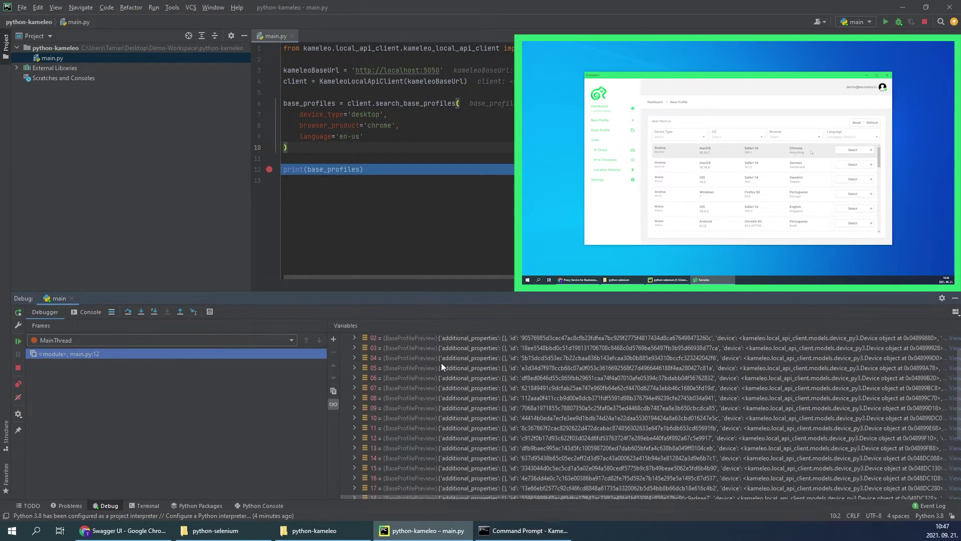
{"action": "scroll", "coordinate": [440, 362], "scroll_direction": "down", "scroll_amount": 1}
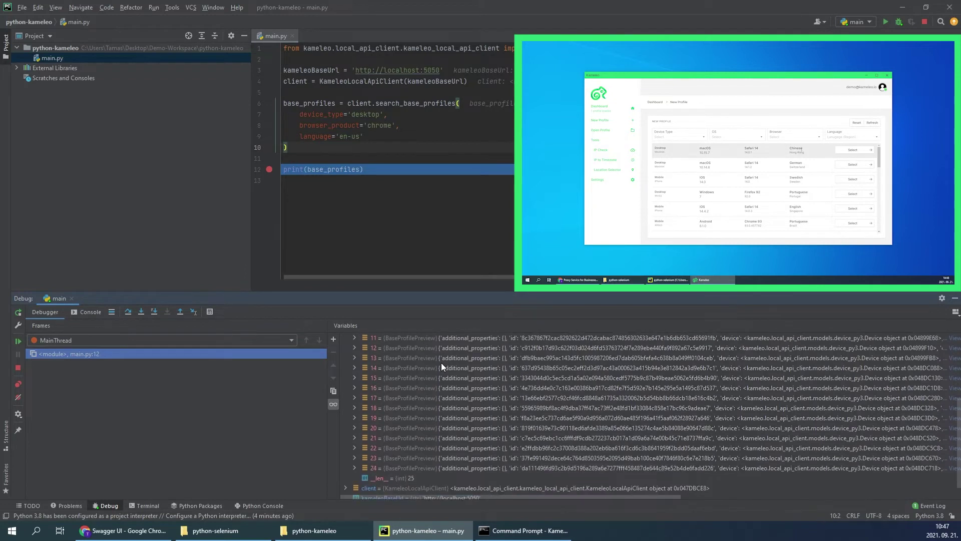
{"action": "left_click", "coordinate": [355, 388]}
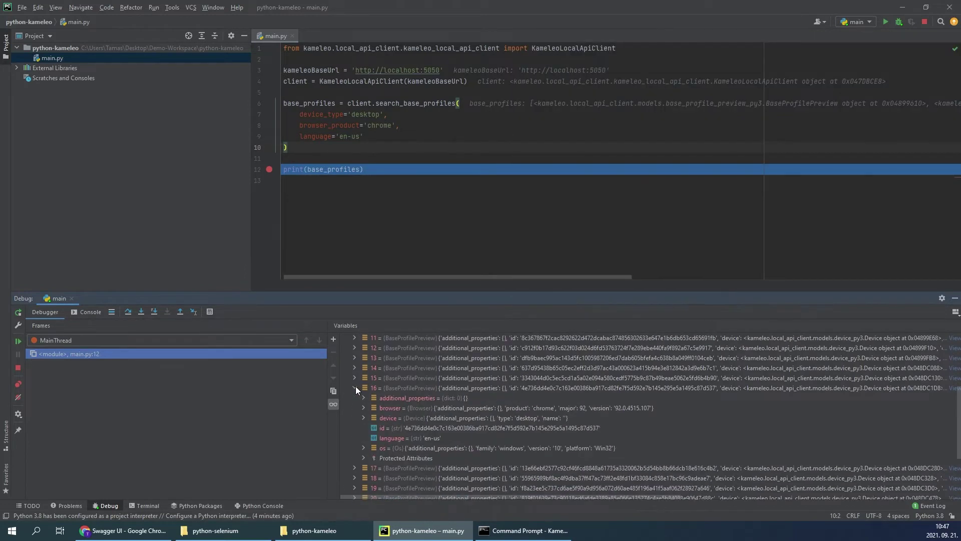
{"action": "left_click", "coordinate": [366, 408]}
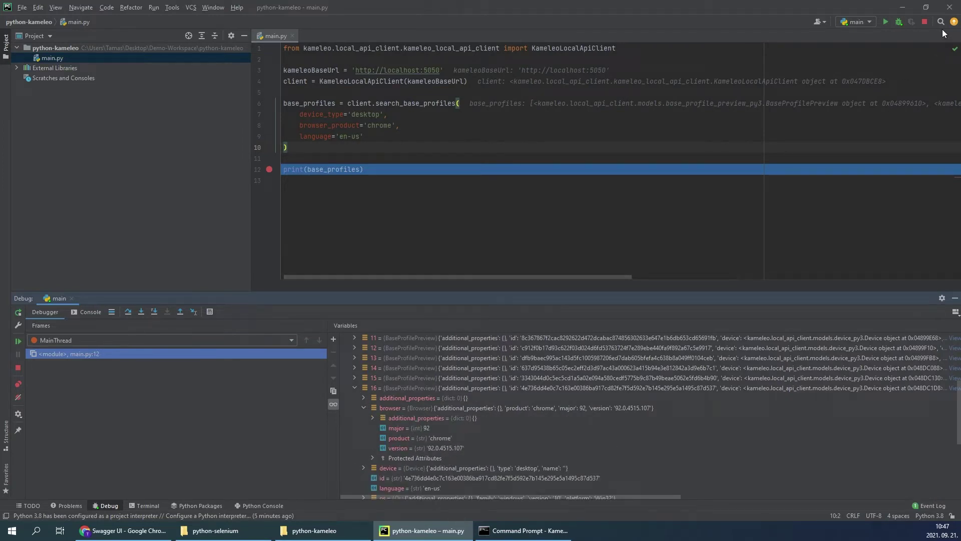
Stop debugging and import BuilderForCreateProfile from builder_for_create_profile
{"action": "left_click", "coordinate": [923, 20]}
{"action": "left_click", "coordinate": [616, 48]}
{"action": "key", "text": "Return"}
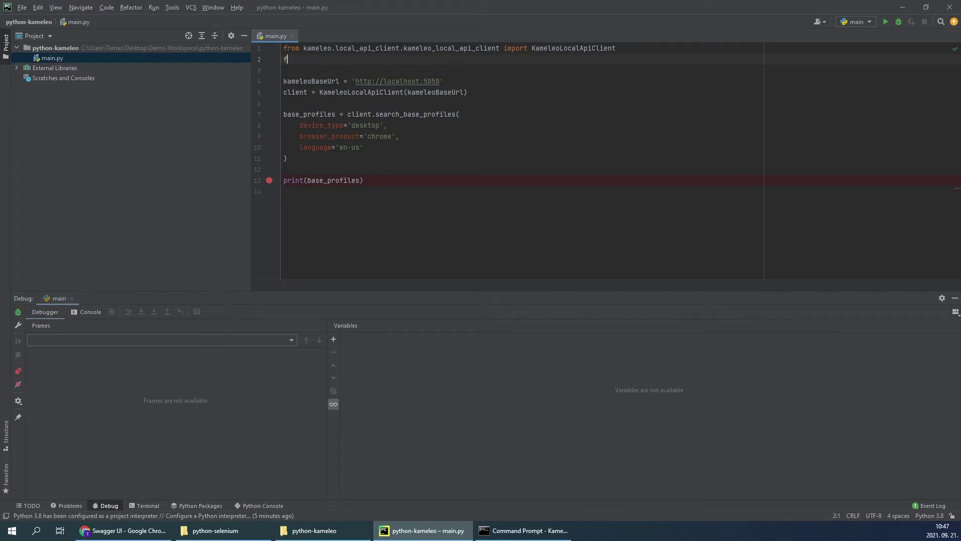
{"action": "type", "text": "from kameleo.local_api_client.bui"}
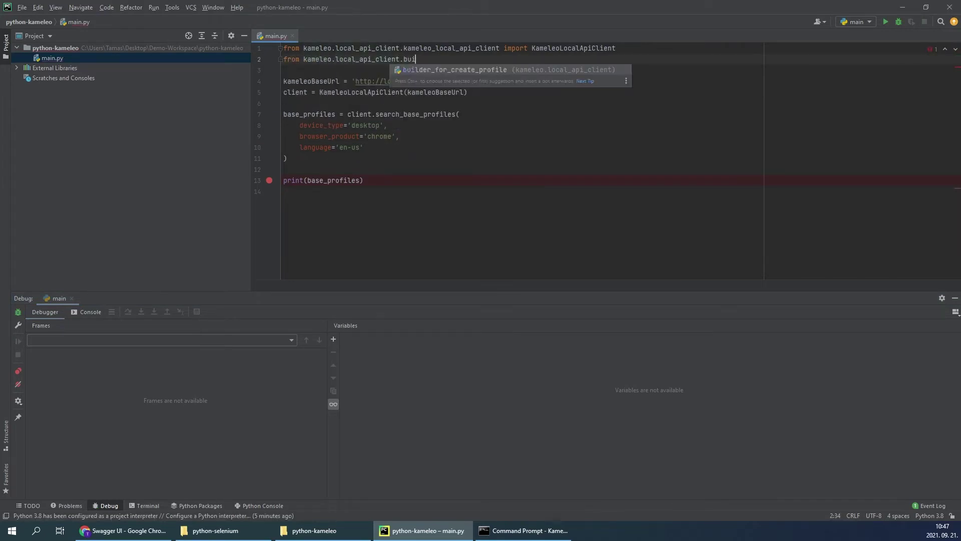
{"action": "key", "text": "Return"}
{"action": "type", "text": "import Bui"}
{"action": "key", "text": "Return"}
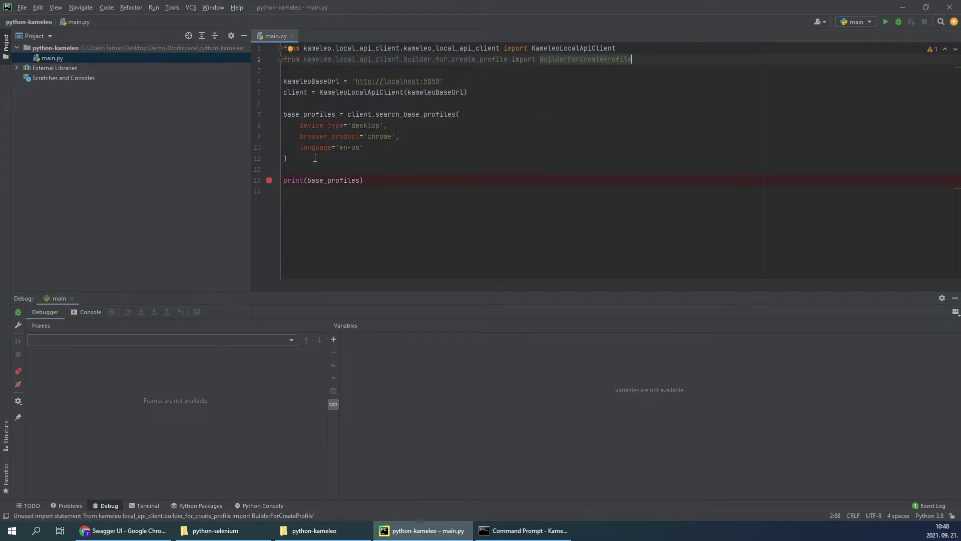
Replace the print with a builder chain: for_base_profile, set_recommended_defaults, set_proxy
{"action": "left_click", "coordinate": [315, 169]}
{"action": "key", "text": "Return"}
{"action": "type", "text": "create_pro"}
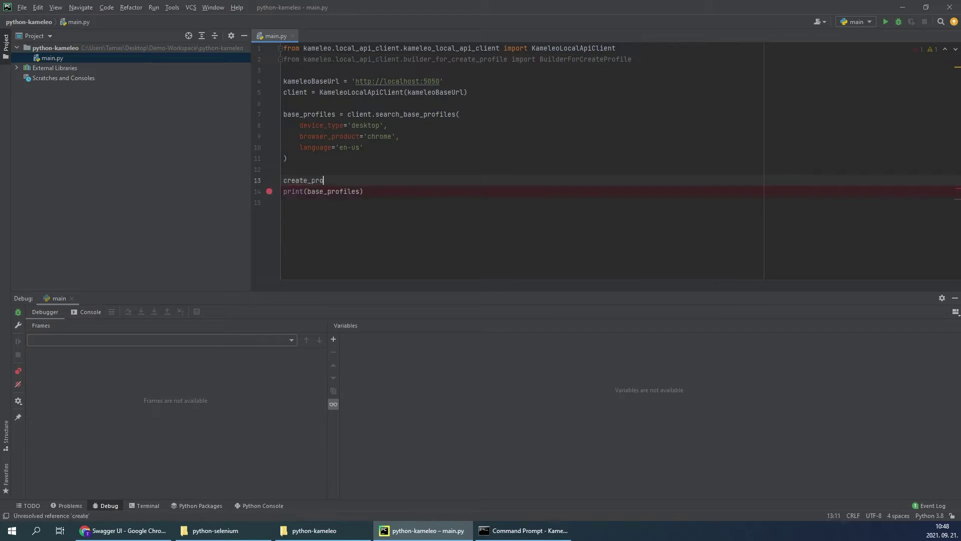
{"action": "type", "text": "request"}
{"action": "key", "text": "shift+Down"}
{"action": "key", "text": "Delete"}
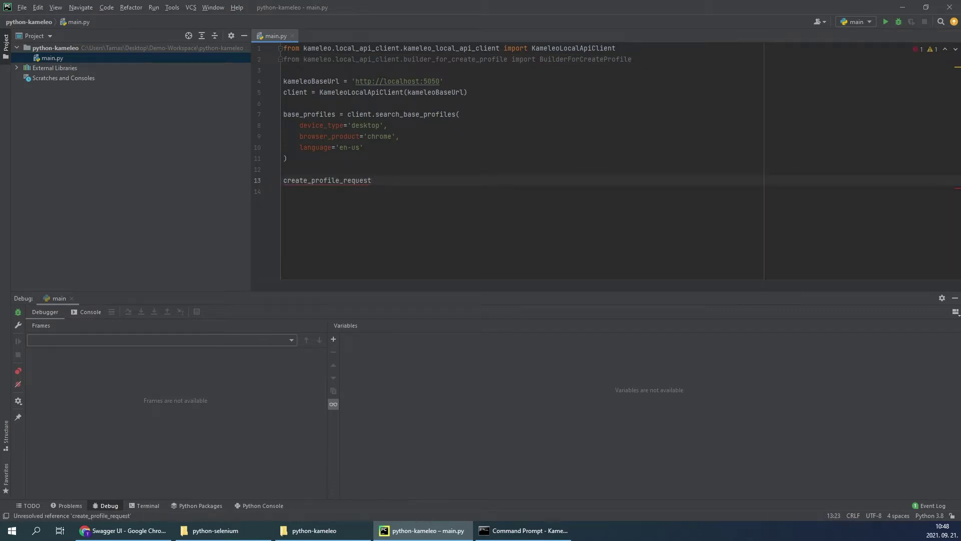
{"action": "type", "text": "= Bui"}
{"action": "key", "text": "Return"}
{"action": "type", "text": "\\"}
{"action": "key", "text": "Return"}
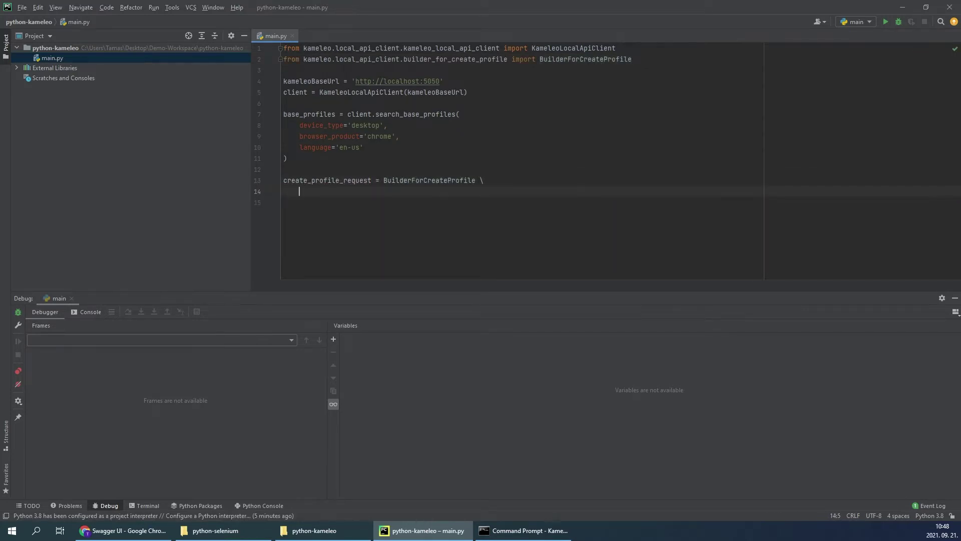
{"action": "type", "text": ".fo"}
{"action": "key", "text": "Return"}
{"action": "type", "text": "base_profile(base"}
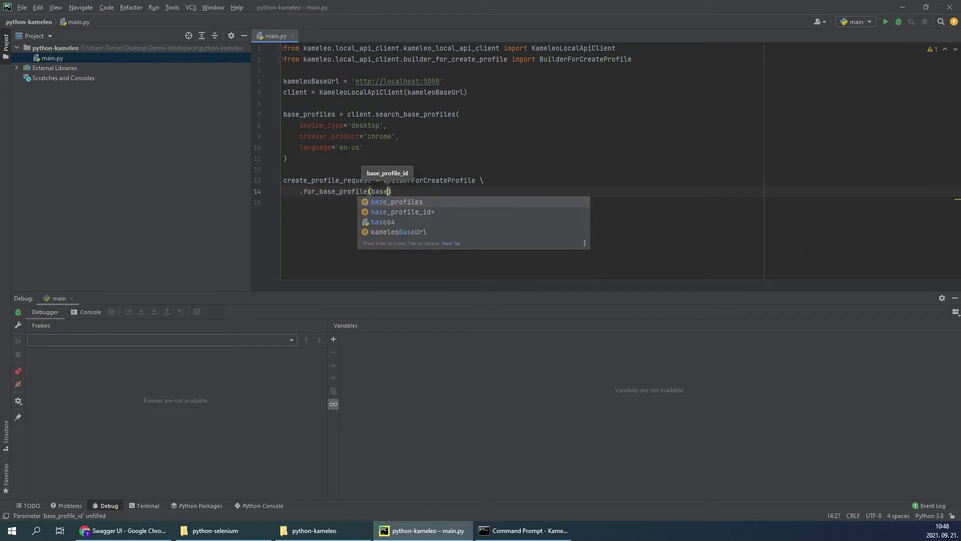
{"action": "key", "text": "Return"}
{"action": "type", "text": "[0].id) "}
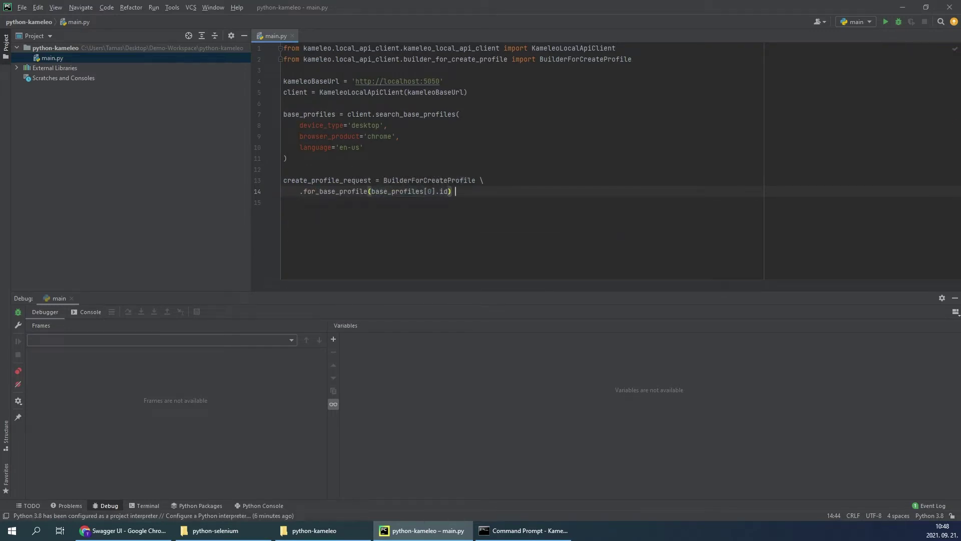
{"action": "type", "text": "\\"}
{"action": "key", "text": "Return"}
{"action": "type", "text": ".set_re"}
{"action": "key", "text": "Return"}
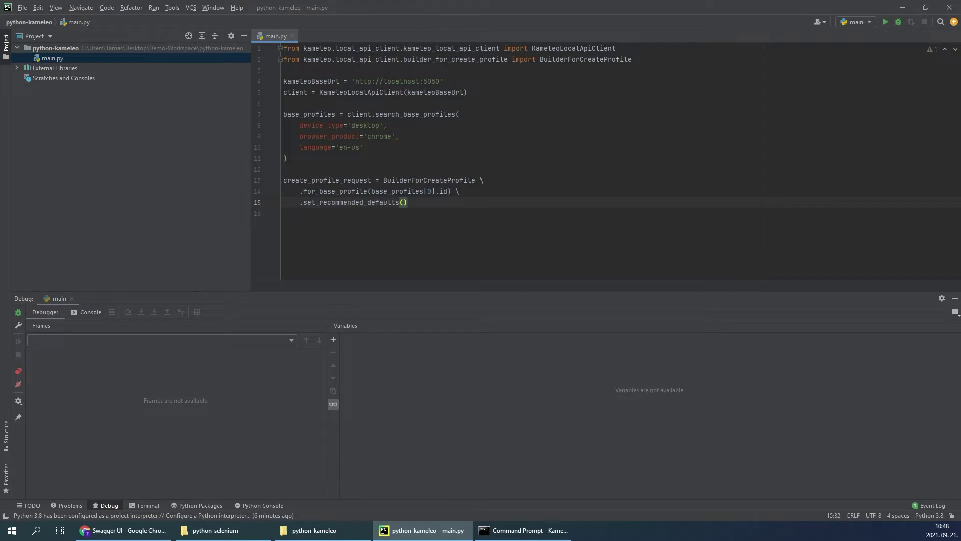
{"action": "type", "text": "\\"}
{"action": "key", "text": "Return"}
{"action": "type", "text": ".set_p"}
{"action": "key", "text": "Return"}
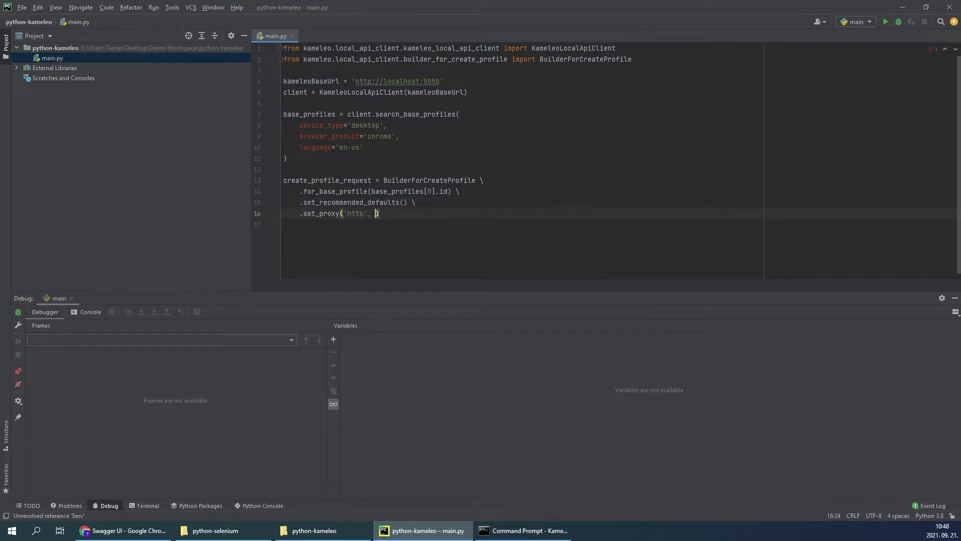
Import Server from server_py3 and pass Server(host="") after 'http' in set_proxy
{"action": "left_click", "coordinate": [278, 70]}
{"action": "key", "text": "Return"}
{"action": "type", "text": "from kameleo.local_api_client"}
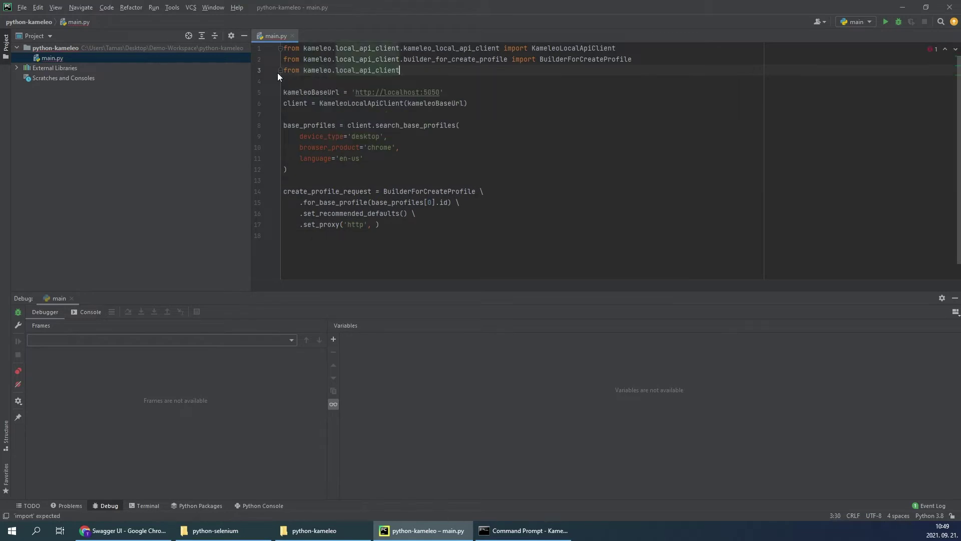
{"action": "type", "text": ".models.S"}
{"action": "key", "text": "Return"}
{"action": "type", "text": "import Ser"}
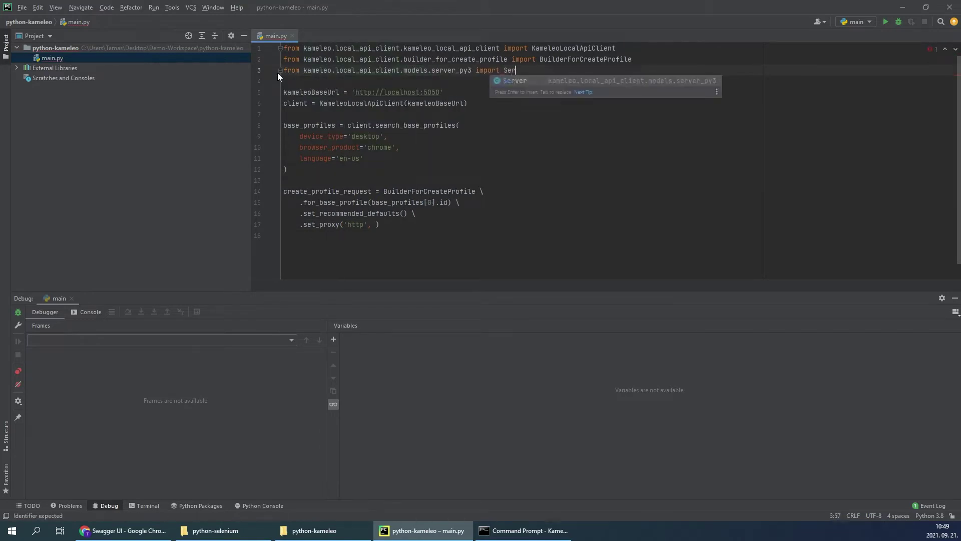
{"action": "key", "text": "Return"}
{"action": "left_click", "coordinate": [377, 225]}
{"action": "type", "text": "Server"}
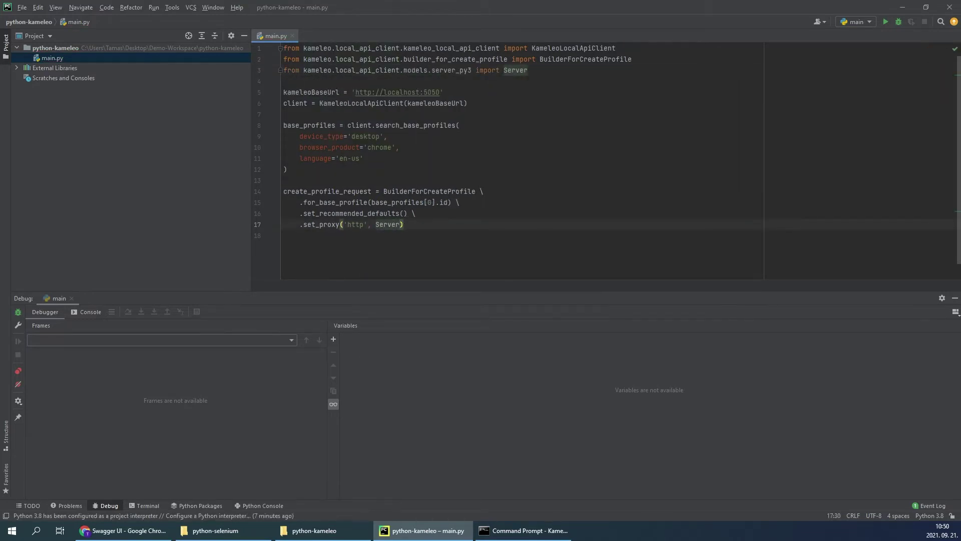
{"action": "type", "text": "("}
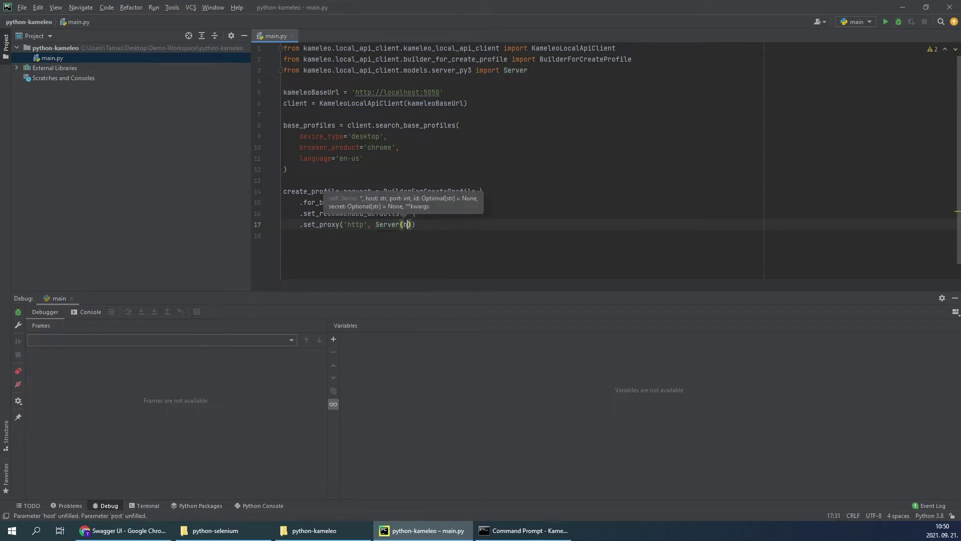
{"action": "type", "text": "host=\""}
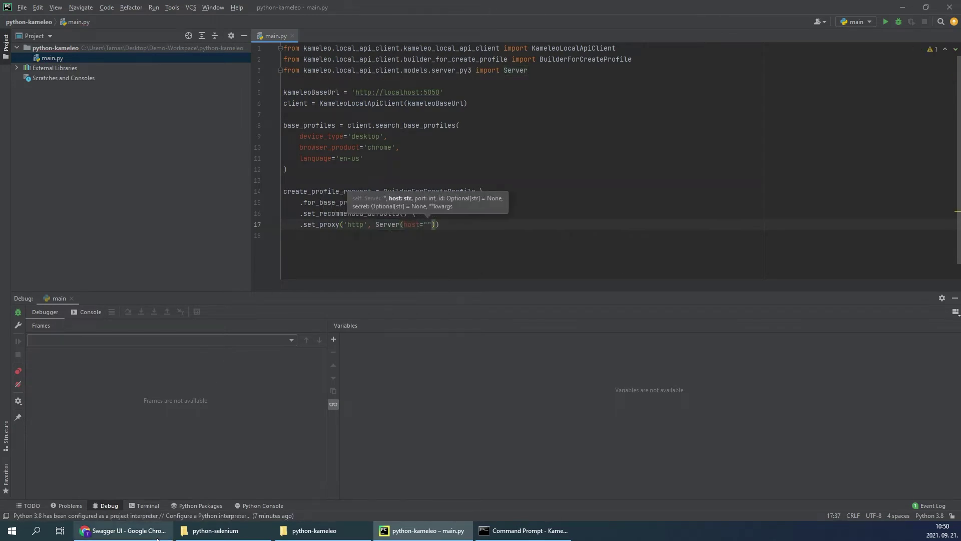
{"action": "left_click", "coordinate": [125, 530]}
Set Bright Data's exit country to United States and paste host zproxy.lum-superproxy.io into Server
{"action": "left_click", "coordinate": [392, 8]}
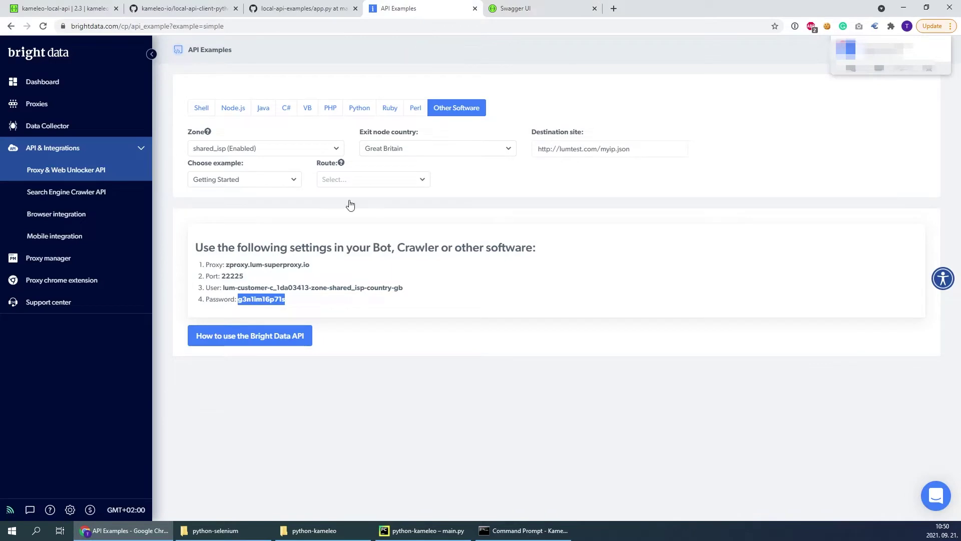
{"action": "left_click", "coordinate": [427, 149]}
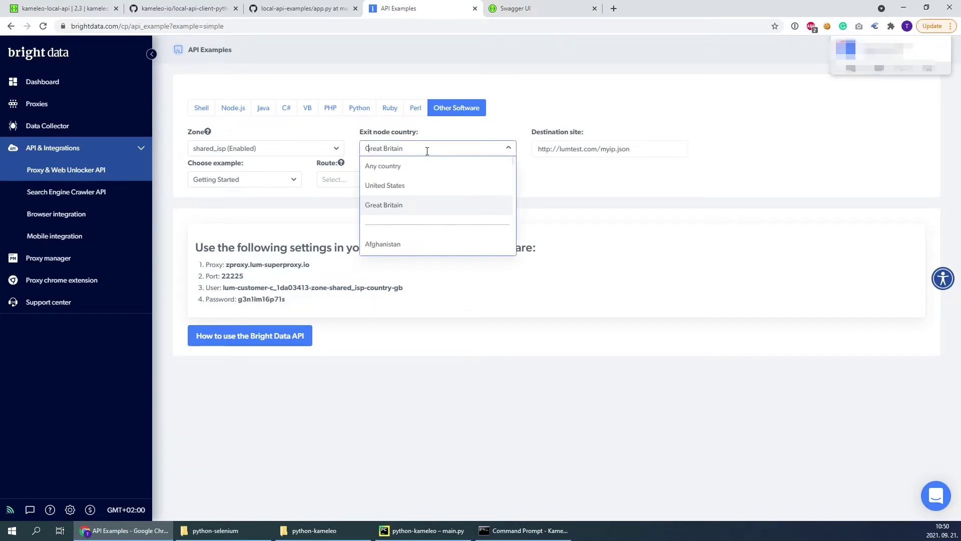
{"action": "left_click", "coordinate": [403, 185]}
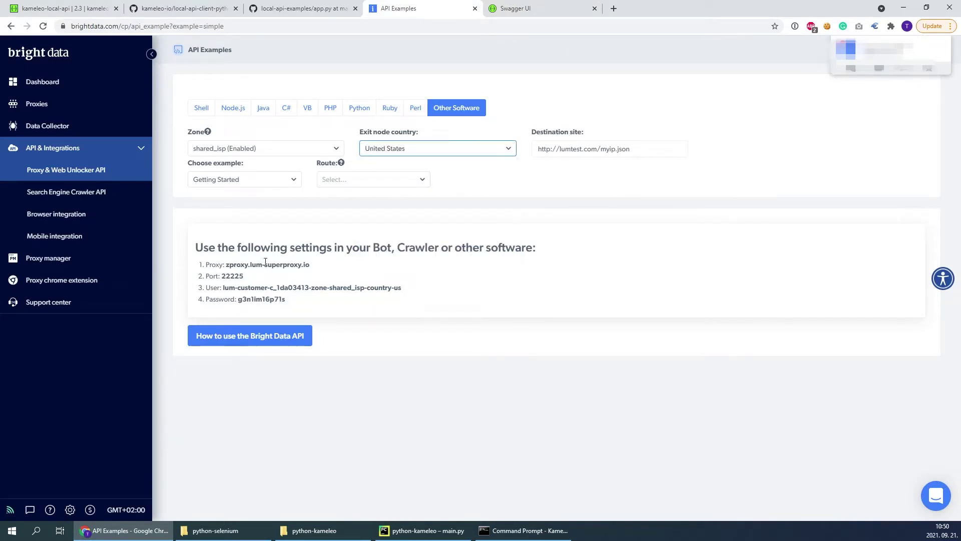
{"action": "left_click_drag", "start_coordinate": [226, 264], "coordinate": [309, 264]}
{"action": "key", "text": "ctrl+c"}
{"action": "key", "text": "alt+Tab"}
{"action": "key", "text": "ctrl+v"}
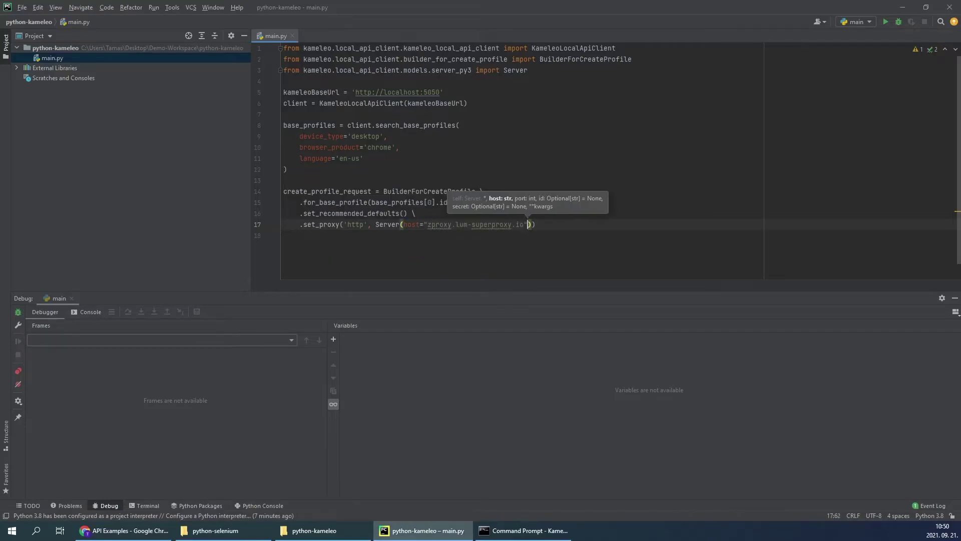
Copy port 22225 and the proxy username from Bright Data into the Server arguments
{"action": "key", "text": "alt+Tab"}
{"action": "double_click", "coordinate": [232, 276]}
{"action": "key", "text": "ctrl+c"}
{"action": "key", "text": "alt+Tab"}
{"action": "key", "text": "alt+Tab"}
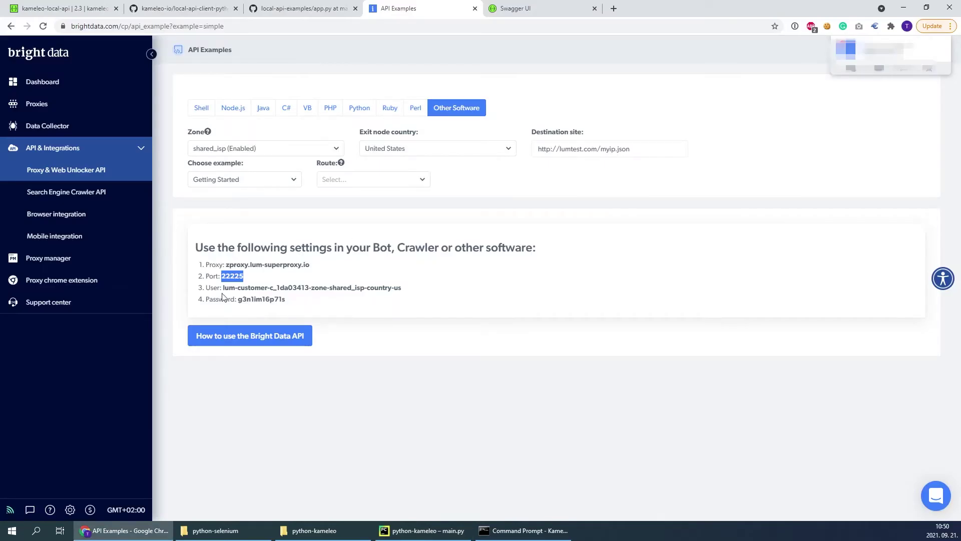
{"action": "left_click_drag", "start_coordinate": [223, 288], "coordinate": [422, 285]}
{"action": "key", "text": "ctrl+c"}
{"action": "key", "text": "alt+Tab"}
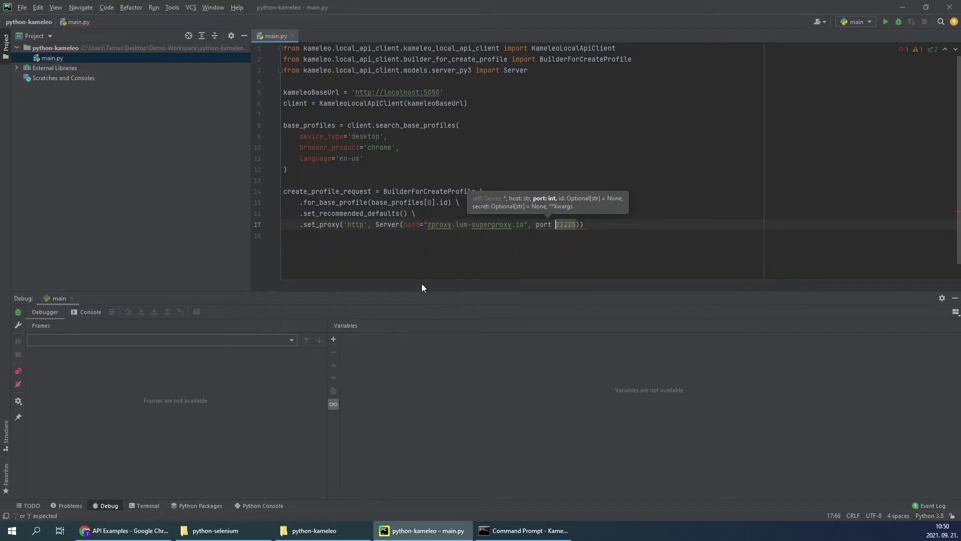
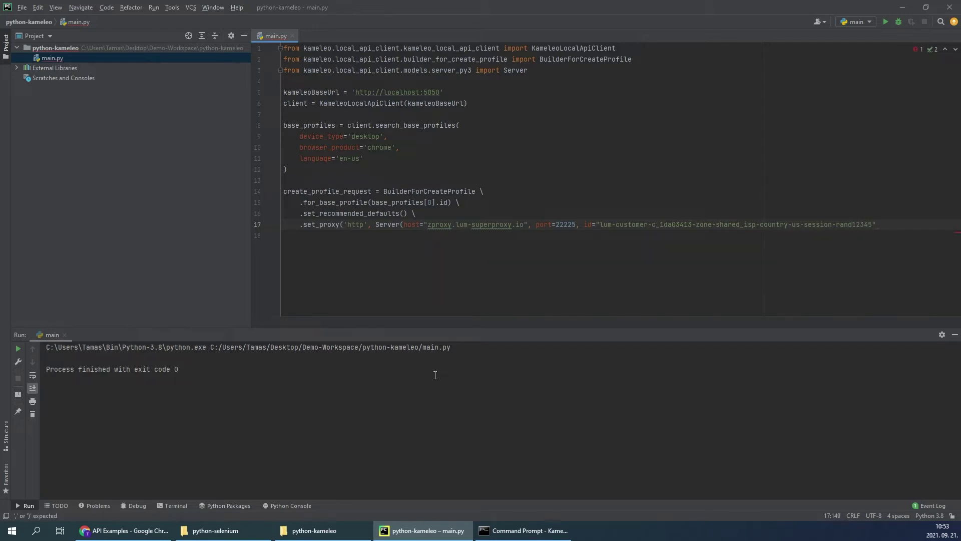
Paste the Bright Data password as secret and finish the request with .build()
{"action": "key", "text": "alt+Tab"}
{"action": "double_click", "coordinate": [261, 299]}
{"action": "key", "text": "ctrl+c"}
{"action": "key", "text": "alt+Tab"}
{"action": "key", "text": "ctrl+v"}
{"action": "type", "text": ")) \\"}
{"action": "key", "text": "Return"}
{"action": "type", "text": ".bui"}
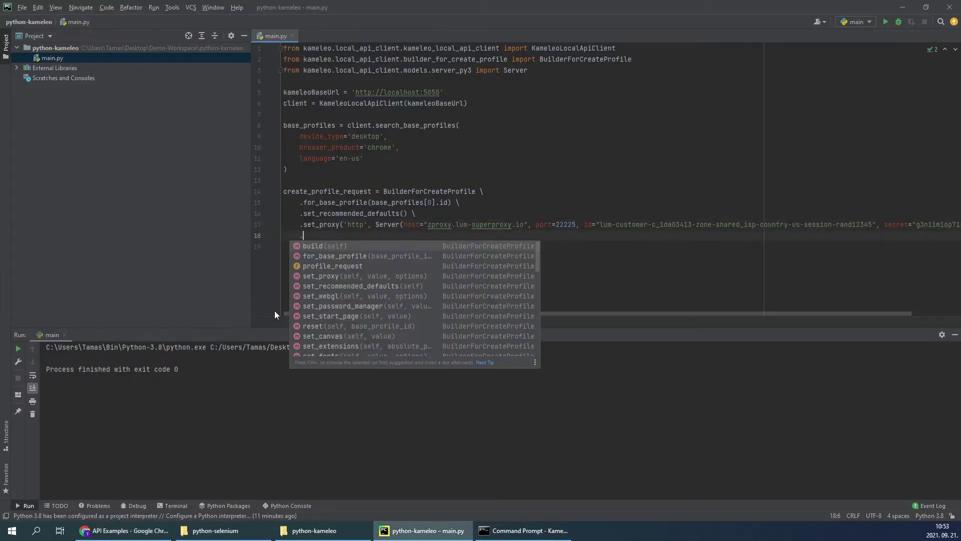
{"action": "key", "text": "Return"}
{"action": "key", "text": "Return"}
{"action": "type", "text": "profile"}
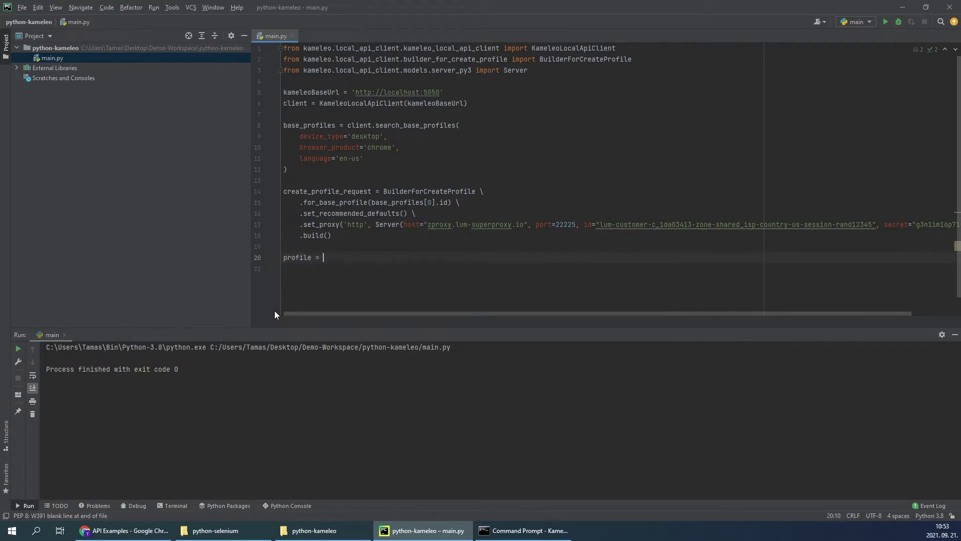
{"action": "type", "text": " = cl"}
Add profile = client.create_profile(body=create_profile_request) and print(profile) with a breakpoint
{"action": "key", "text": "Return"}
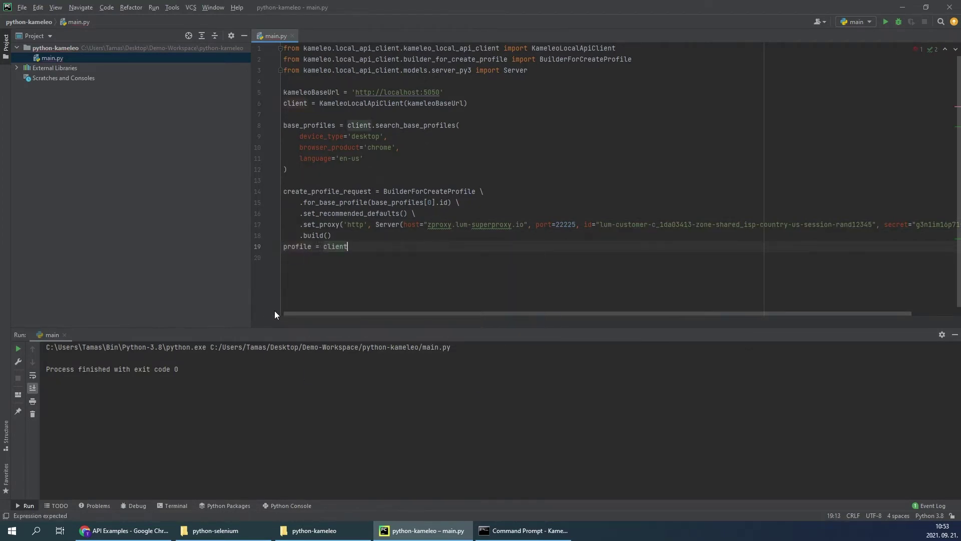
{"action": "type", "text": ".cr"}
{"action": "key", "text": "Return"}
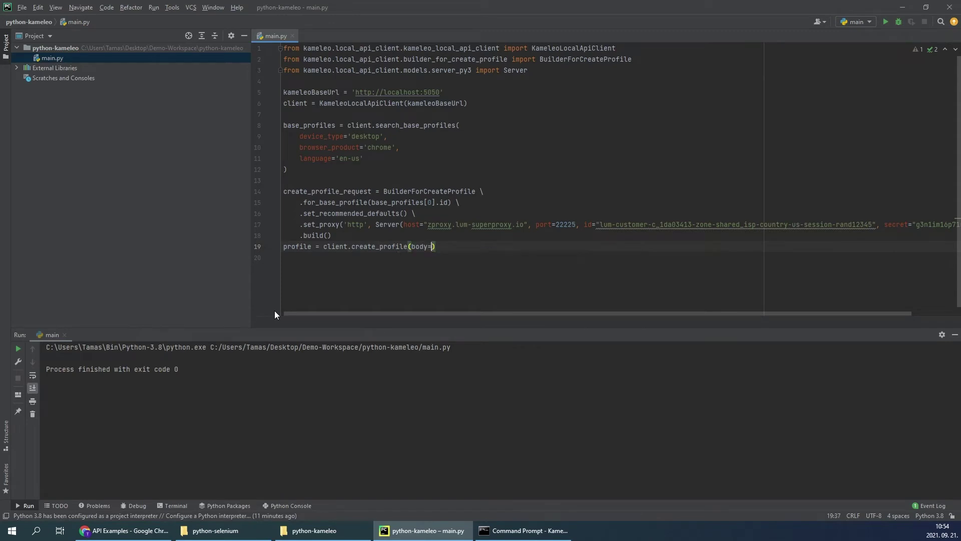
{"action": "type", "text": "cr"}
{"action": "key", "text": "Return"}
{"action": "key", "text": "End"}
{"action": "key", "text": "Return"}
{"action": "key", "text": "Return"}
{"action": "type", "text": "pri"}
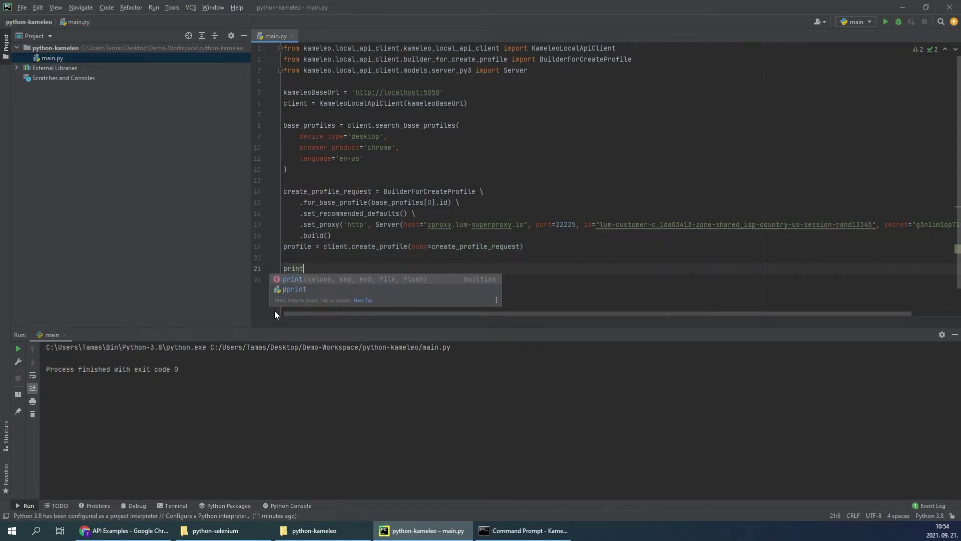
{"action": "key", "text": "Return"}
{"action": "type", "text": "pro"}
{"action": "key", "text": "Return"}
{"action": "left_click", "coordinate": [270, 268]}
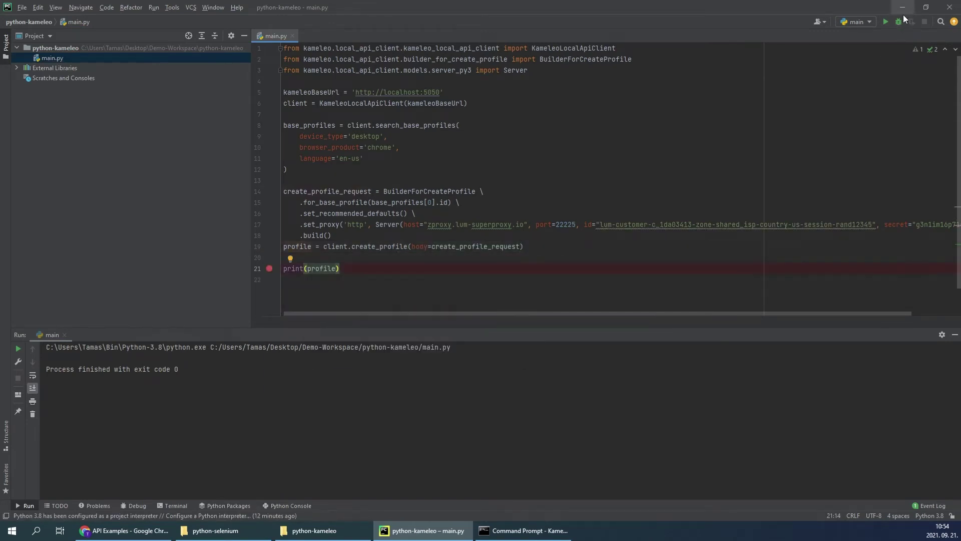
Debug the script and expand the returned profile in the Variables pane
{"action": "left_click", "coordinate": [900, 21]}
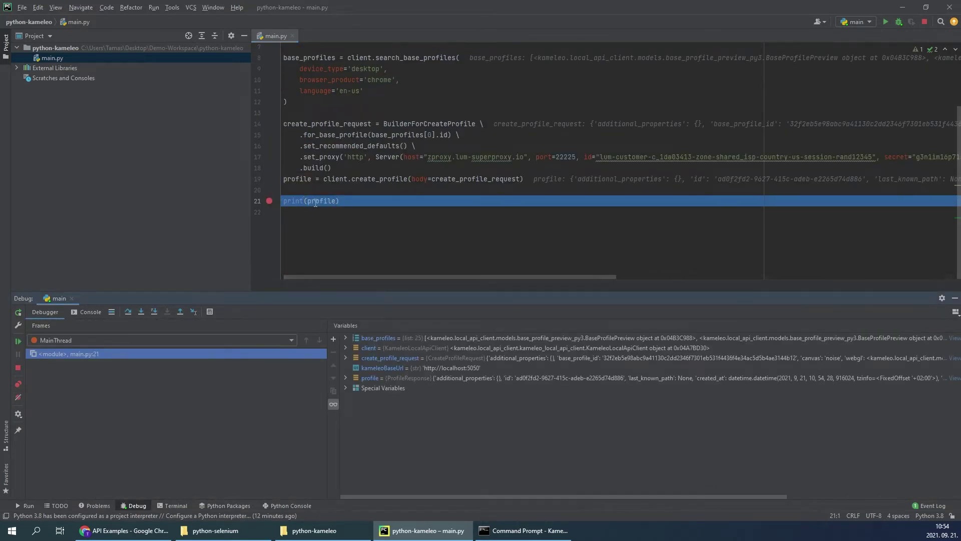
{"action": "mouse_move", "coordinate": [322, 201]}
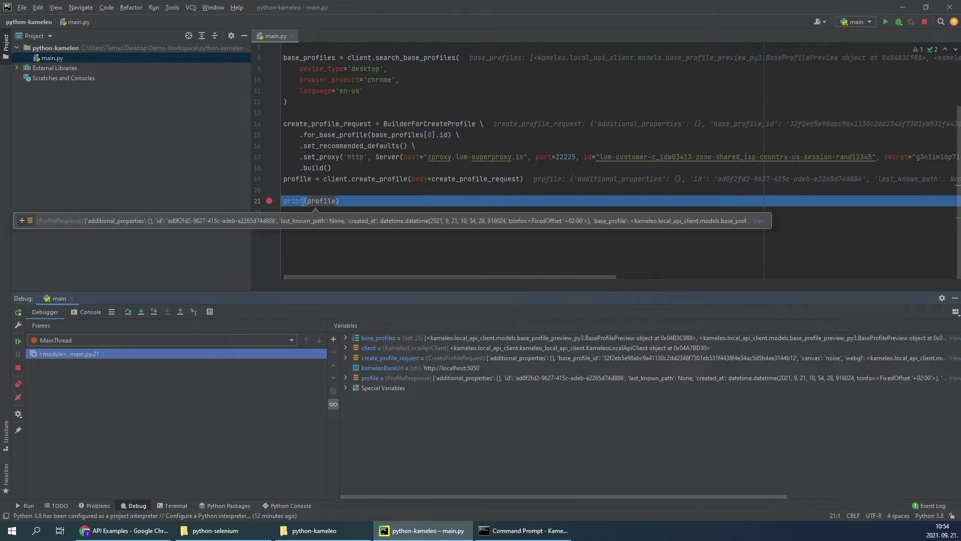
{"action": "left_click", "coordinate": [345, 377]}
{"action": "scroll", "coordinate": [537, 400], "scroll_direction": "down", "scroll_amount": 2}
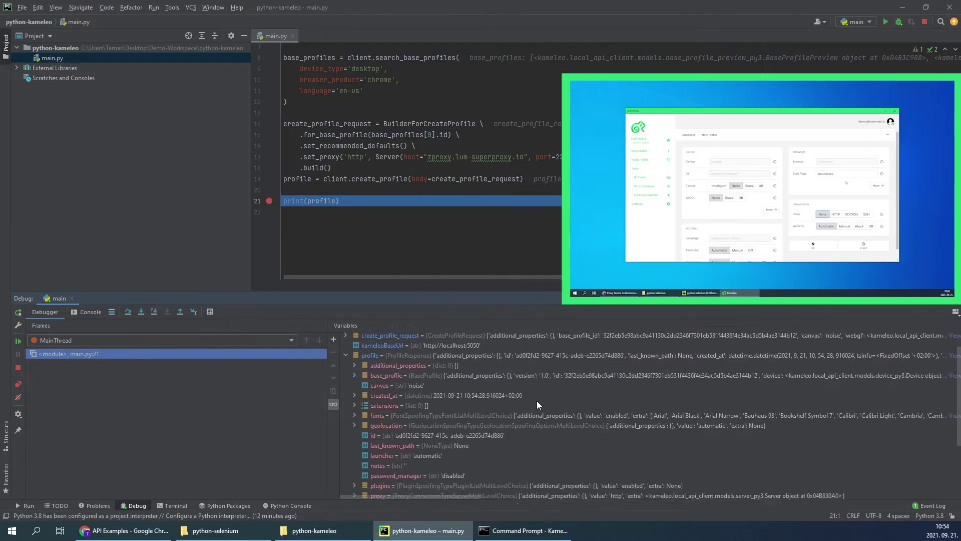
{"action": "scroll", "coordinate": [537, 401], "scroll_direction": "down", "scroll_amount": 1}
{"action": "scroll", "coordinate": [537, 404], "scroll_direction": "down", "scroll_amount": 3}
{"action": "scroll", "coordinate": [527, 399], "scroll_direction": "down", "scroll_amount": 2}
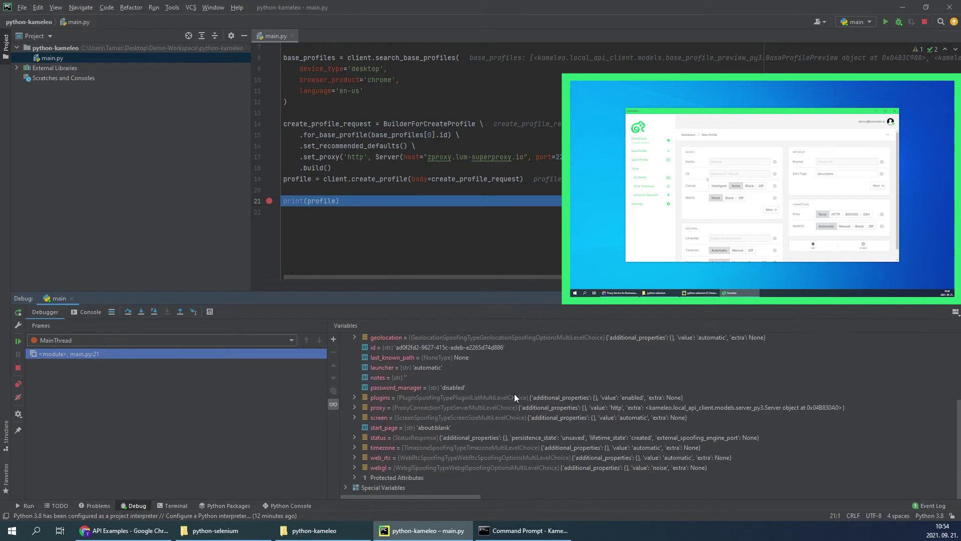
{"action": "scroll", "coordinate": [400, 430], "scroll_direction": "up", "scroll_amount": 2}
{"action": "scroll", "coordinate": [391, 372], "scroll_direction": "down", "scroll_amount": 2}
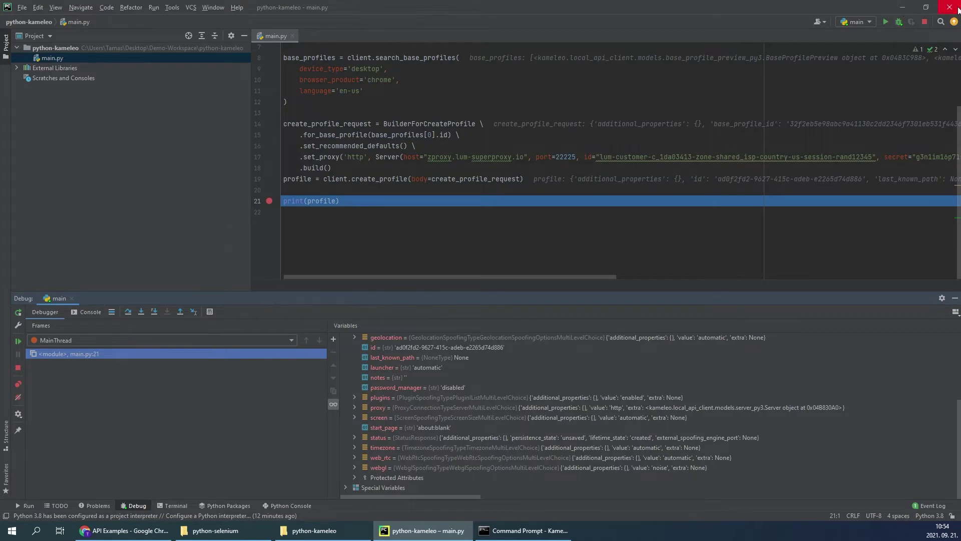
Replace print(profile) with client.start_profile(profile.id), remove the breakpoint, and run the script
{"action": "left_click", "coordinate": [926, 20]}
{"action": "key", "text": "shift+End"}
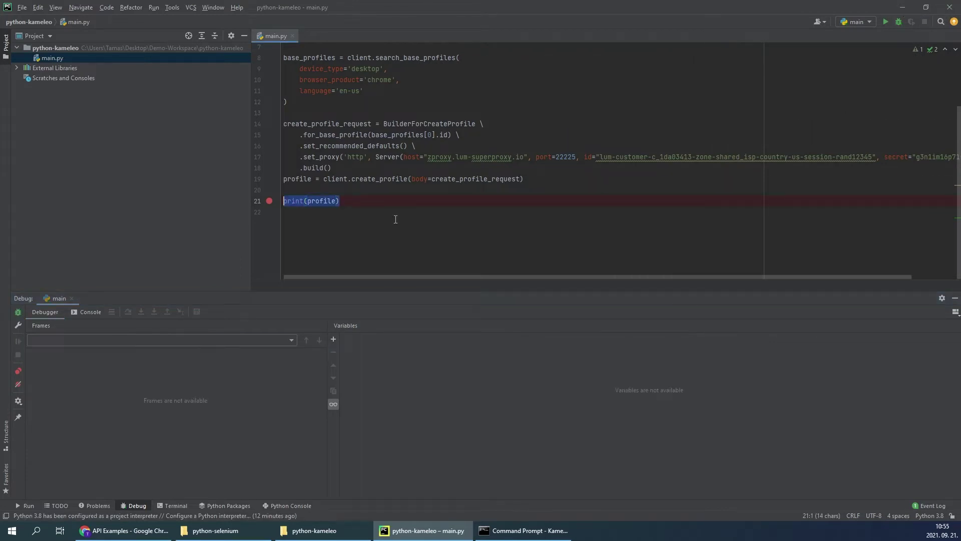
{"action": "type", "text": "client.s"}
{"action": "key", "text": "Return"}
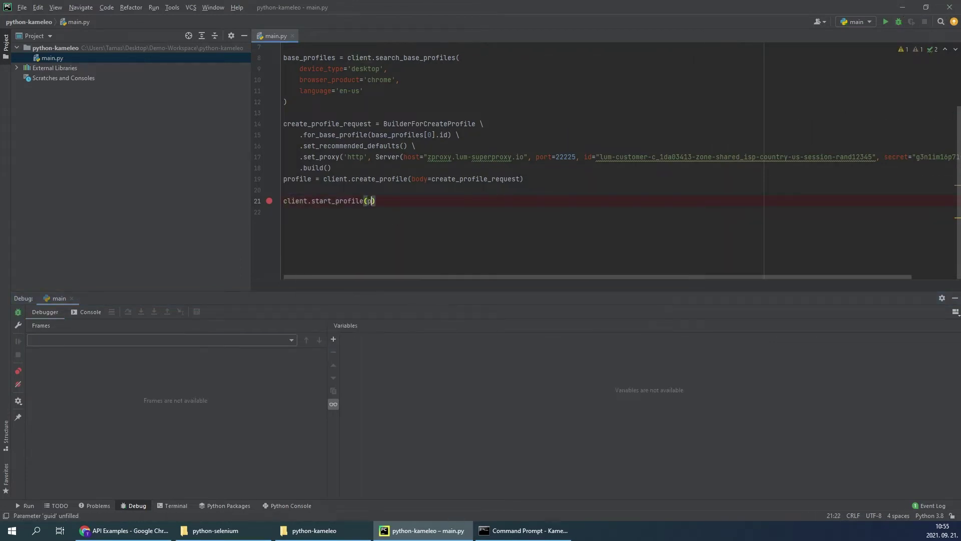
{"action": "type", "text": "profile.id"}
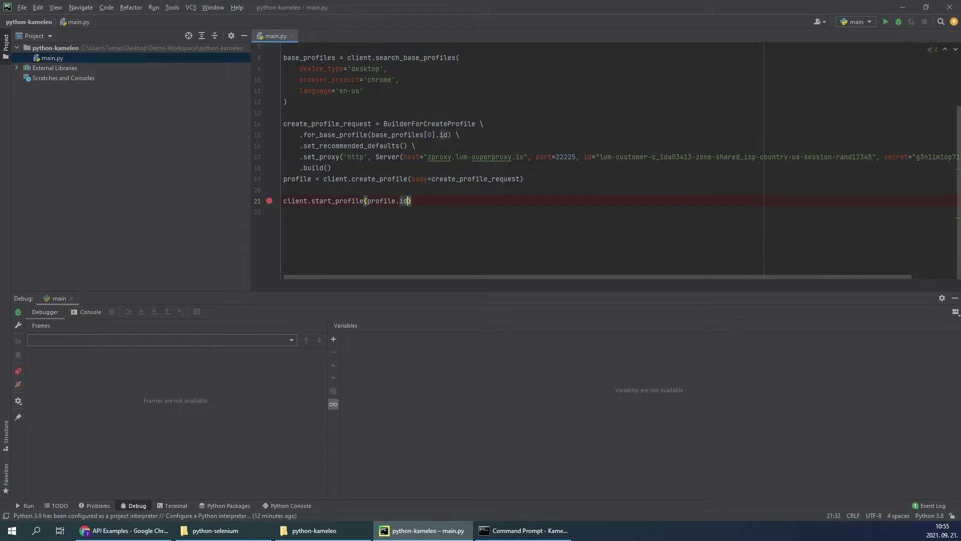
{"action": "key", "text": "ctrl+F8"}
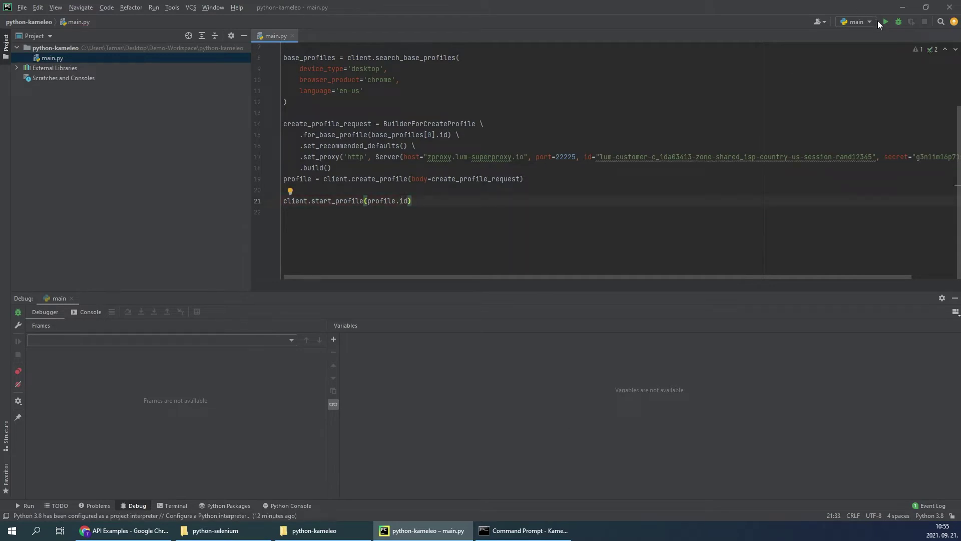
{"action": "left_click", "coordinate": [884, 21]}
{"action": "left_click", "coordinate": [533, 530]}
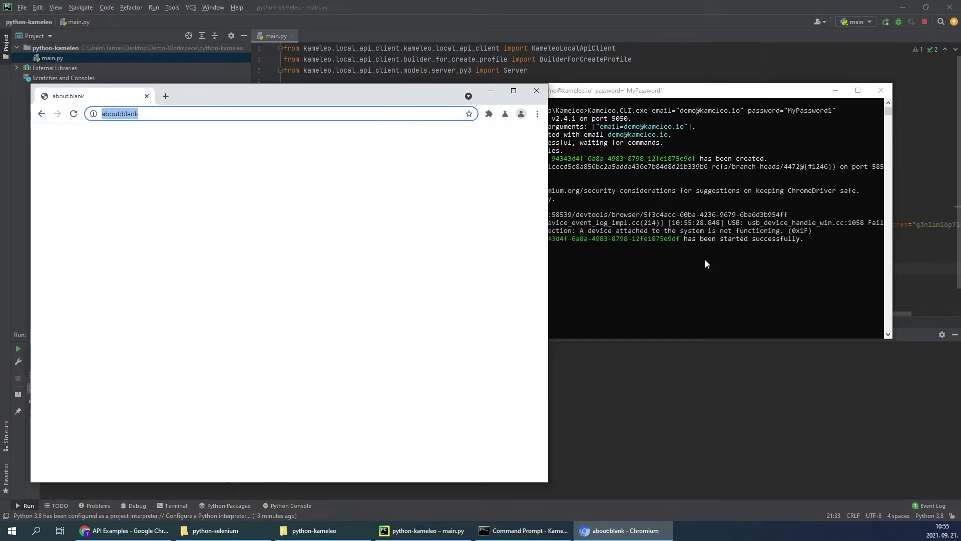
{"action": "type", "text": "whoer.net"}
Load whoer.net, confirm the New York US IP, then close the Kameleo browser
{"action": "key", "text": "Return"}
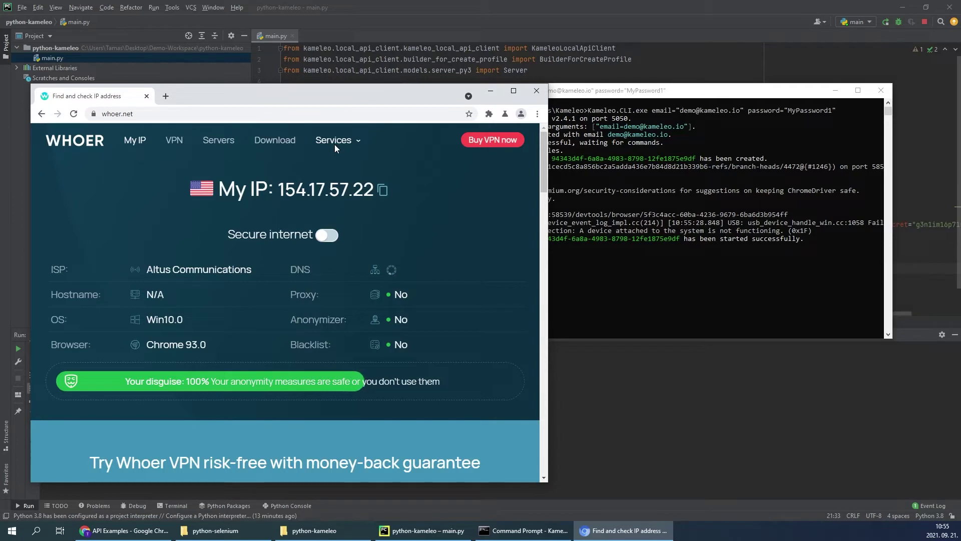
{"action": "scroll", "coordinate": [172, 315], "scroll_direction": "down", "scroll_amount": 1}
{"action": "scroll", "coordinate": [172, 315], "scroll_direction": "down", "scroll_amount": 1}
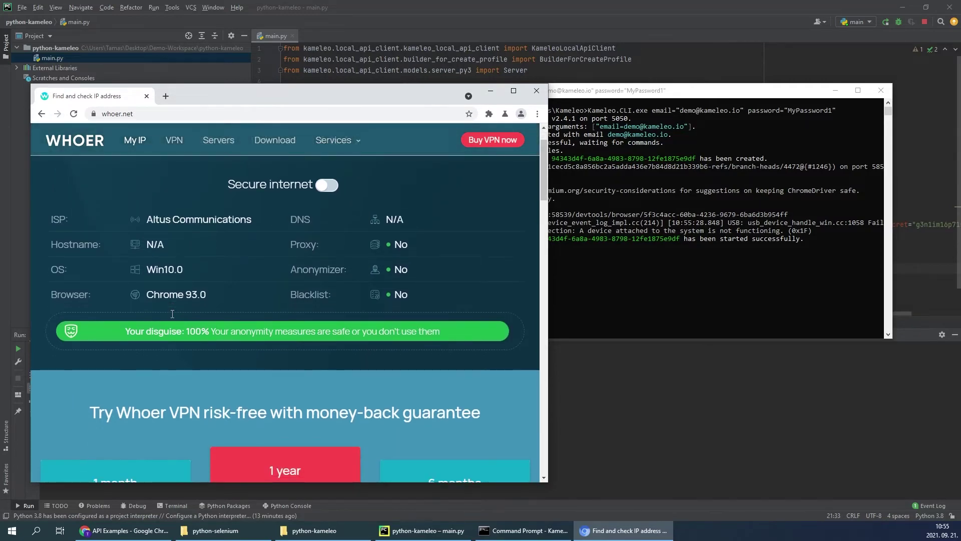
{"action": "scroll", "coordinate": [172, 316], "scroll_direction": "down", "scroll_amount": 3}
{"action": "scroll", "coordinate": [172, 318], "scroll_direction": "down", "scroll_amount": 2}
{"action": "scroll", "coordinate": [172, 318], "scroll_direction": "down", "scroll_amount": 2}
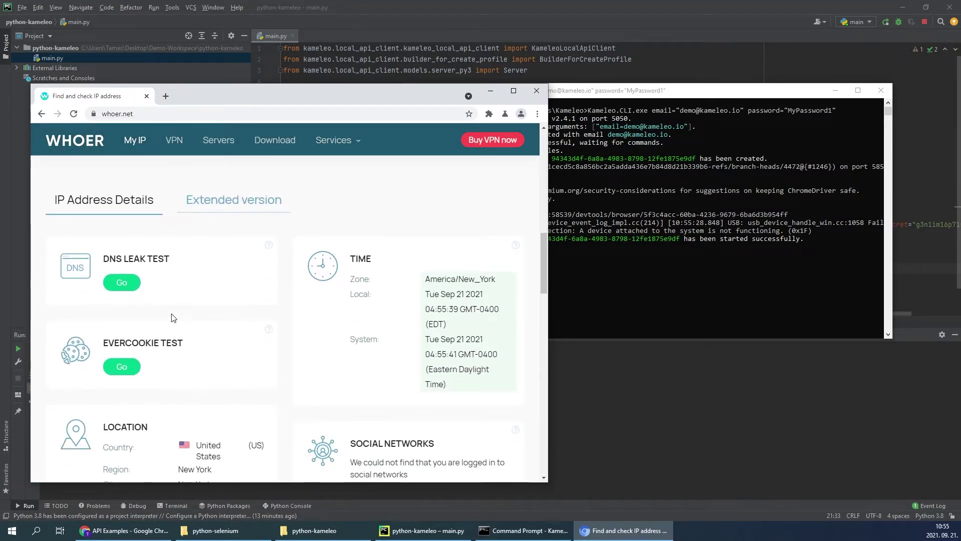
{"action": "scroll", "coordinate": [175, 314], "scroll_direction": "down", "scroll_amount": 1}
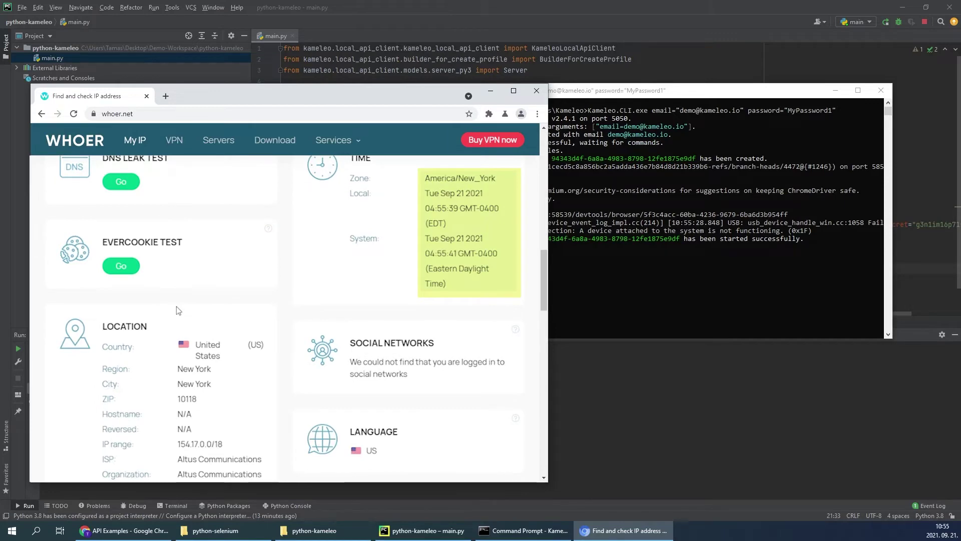
{"action": "left_click", "coordinate": [536, 90]}
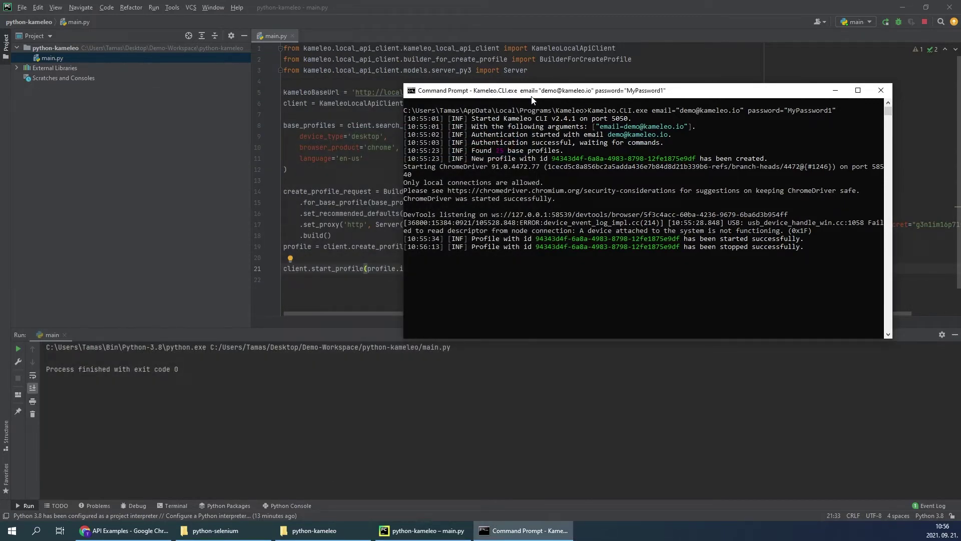
Install selenium from PyCharm's terminal and import webdriver in main.py
{"action": "left_click", "coordinate": [374, 201]}
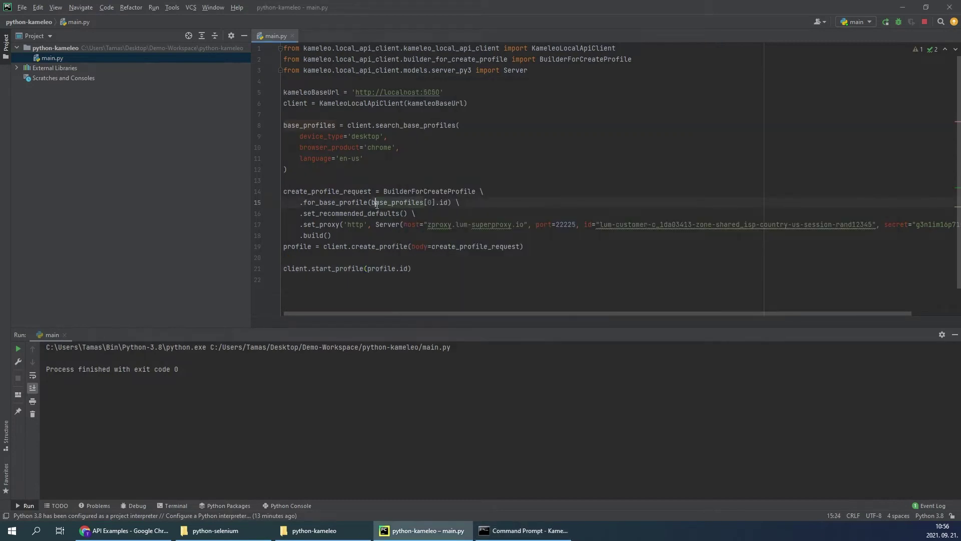
{"action": "left_click", "coordinate": [453, 277]}
{"action": "left_click", "coordinate": [171, 506]}
{"action": "type", "text": "pip install "}
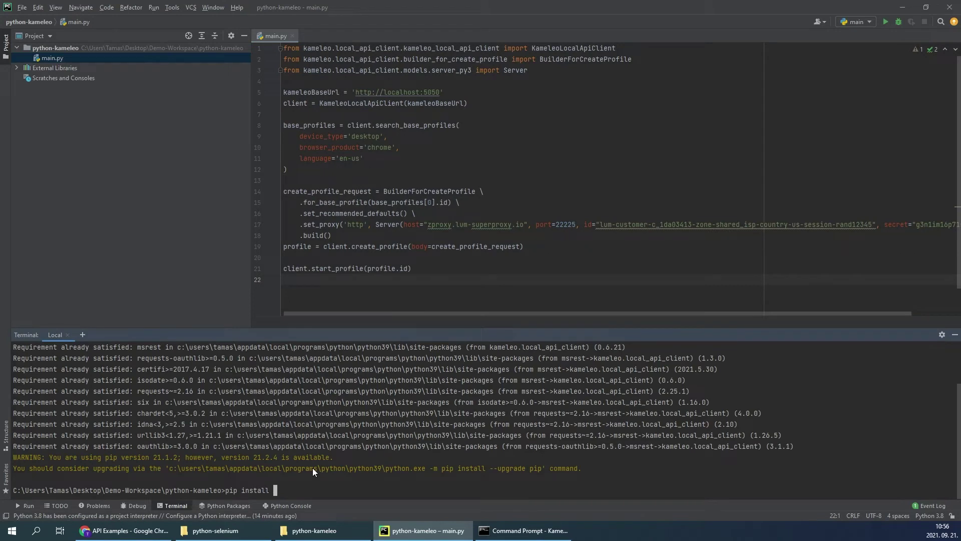
{"action": "type", "text": "selenium"}
{"action": "key", "text": "Return"}
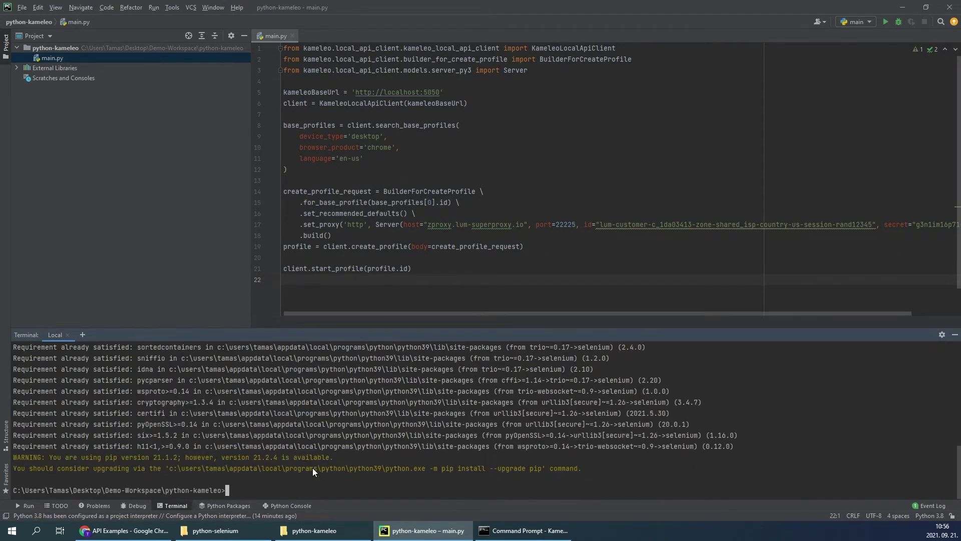
{"action": "left_click", "coordinate": [534, 69]}
{"action": "key", "text": "Return"}
{"action": "type", "text": "from selenium import "}
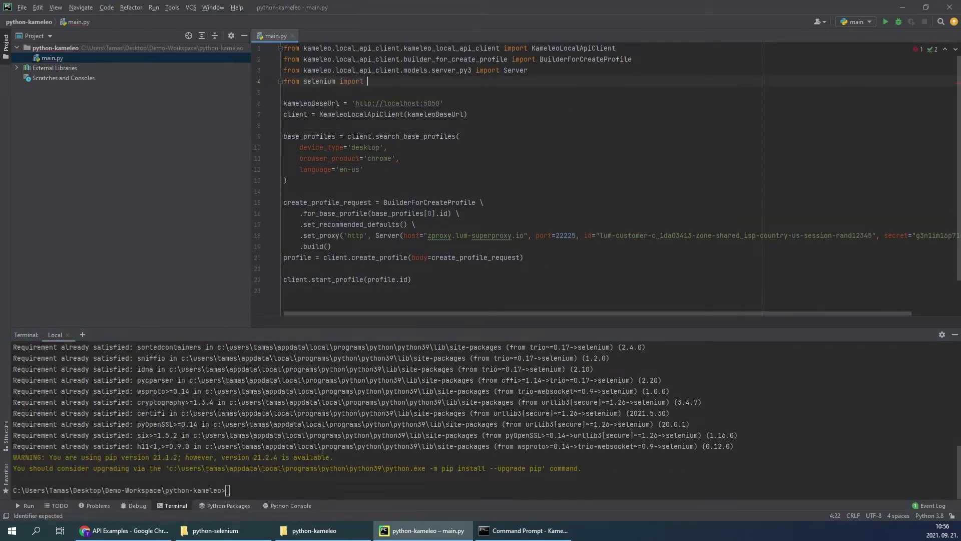
{"action": "type", "text": "we"}
{"action": "key", "text": "Return"}
{"action": "scroll", "coordinate": [457, 262], "scroll_direction": "down", "scroll_amount": 2}
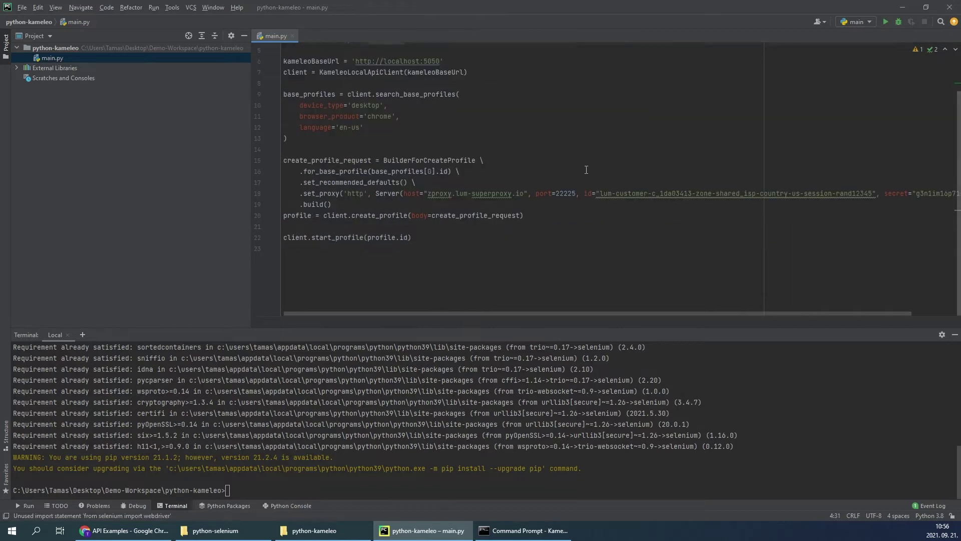
Create webdriver.ChromeOptions() with experimental option 'kameleo:profileId' set to profile.id
{"action": "left_click", "coordinate": [458, 261]}
{"action": "key", "text": "Return"}
{"action": "type", "text": "options = "}
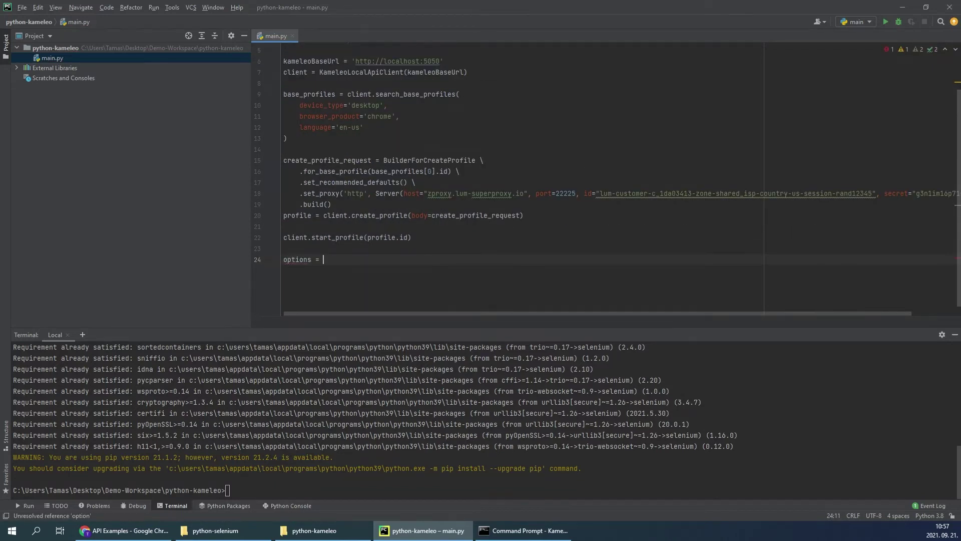
{"action": "type", "text": "we"}
{"action": "key", "text": "Return"}
{"action": "type", "text": ".C"}
{"action": "key", "text": "Down"}
{"action": "key", "text": "Return"}
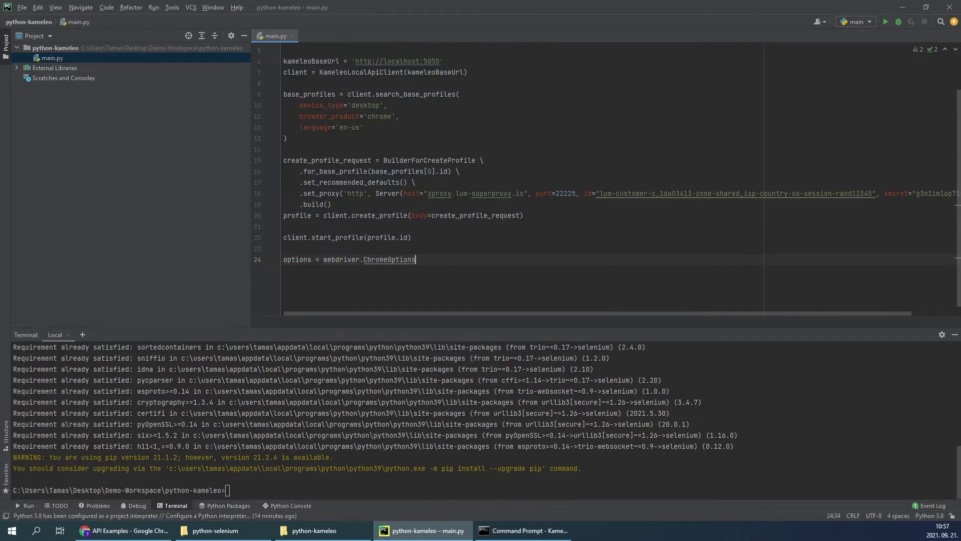
{"action": "type", "text": "()"}
{"action": "key", "text": "Return"}
{"action": "type", "text": "o"}
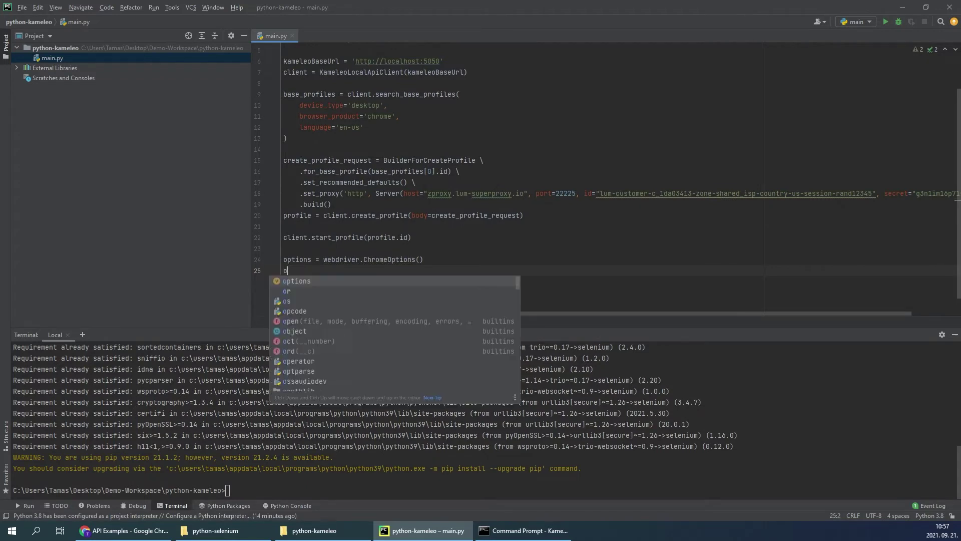
{"action": "key", "text": "Return"}
{"action": "type", "text": ".a"}
{"action": "key", "text": "Return"}
{"action": "type", "text": "'kameleo"}
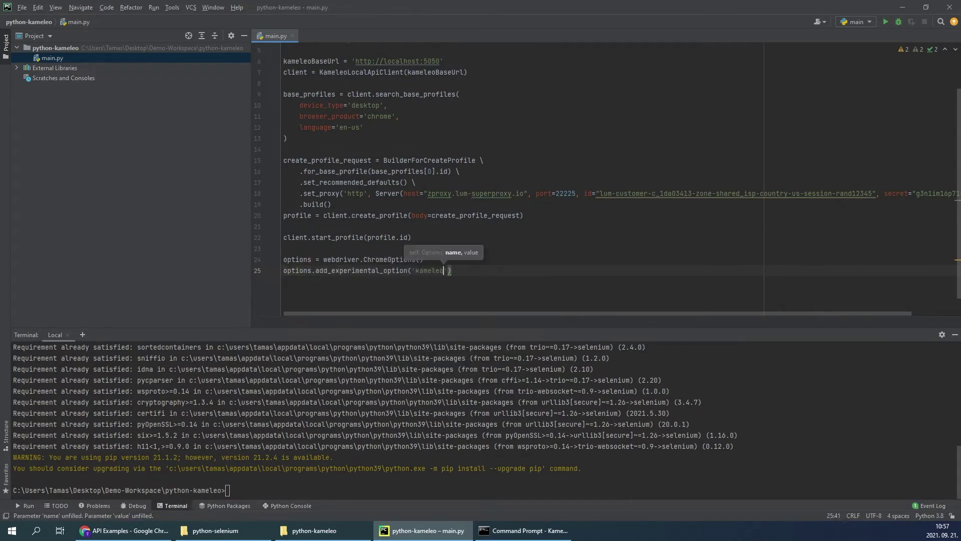
{"action": "type", "text": ":profileId', pro"}
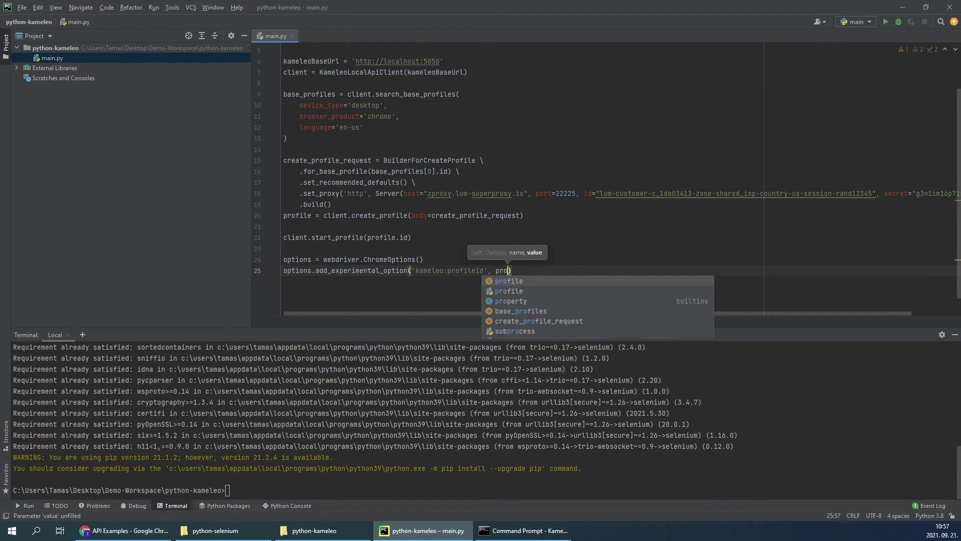
{"action": "key", "text": "Return"}
{"action": "type", "text": ".id"}
{"action": "key", "text": "Return"}
{"action": "key", "text": "End"}
Add driver = webdriver.Remote with command_executor pointing at kameleoBaseUrl
{"action": "key", "text": "Return"}
{"action": "type", "text": "d"}
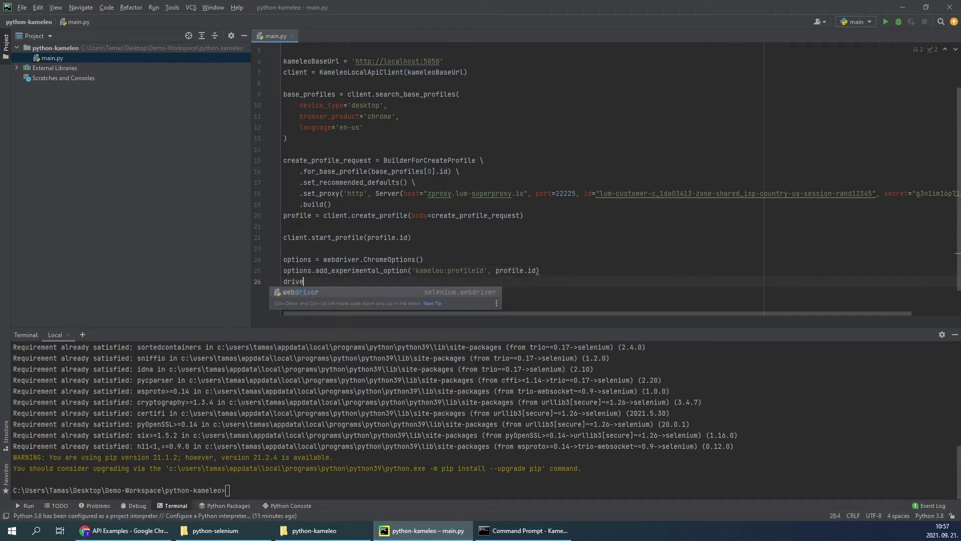
{"action": "type", "text": "river = web"}
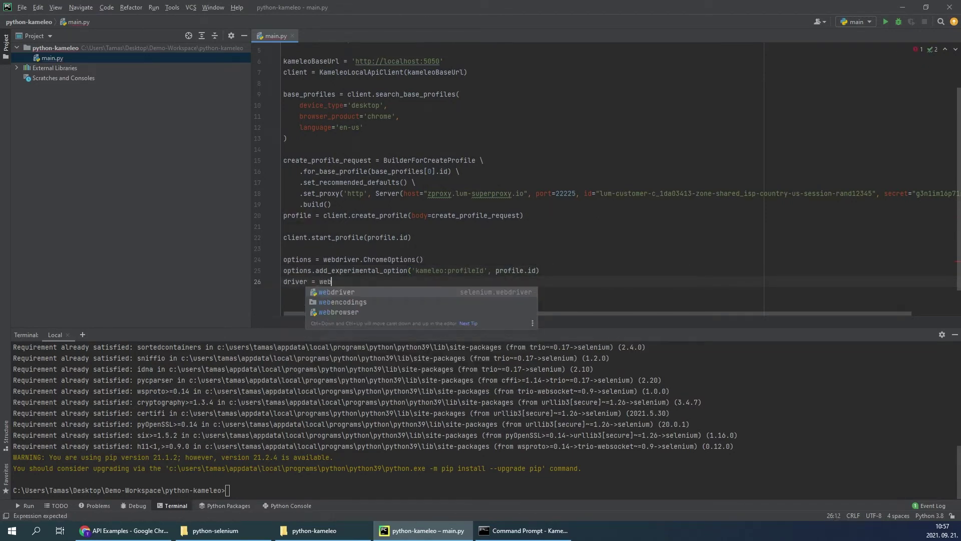
{"action": "type", "text": "driver.Remote("}
{"action": "key", "text": "Return"}
{"action": "type", "text": "c"}
{"action": "key", "text": "Return"}
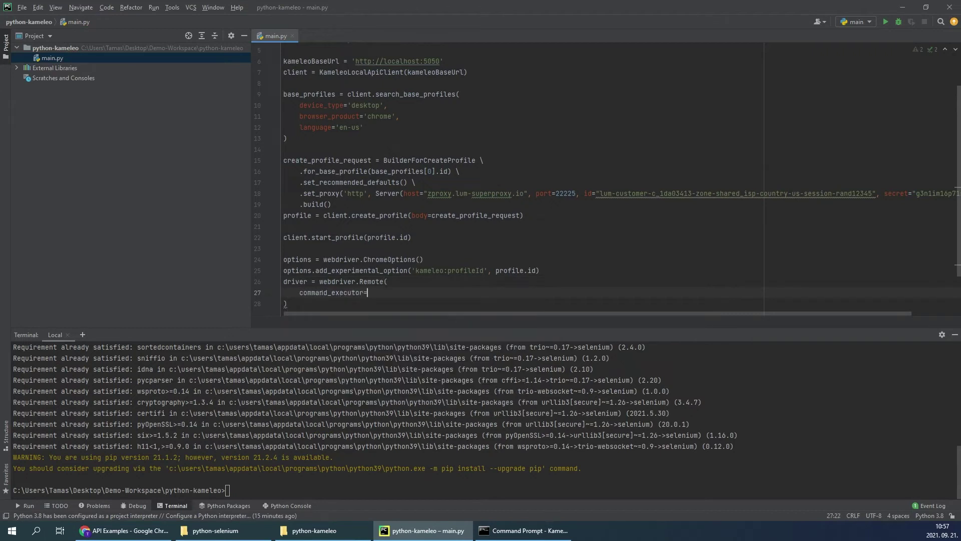
{"action": "type", "text": "f'{kam"}
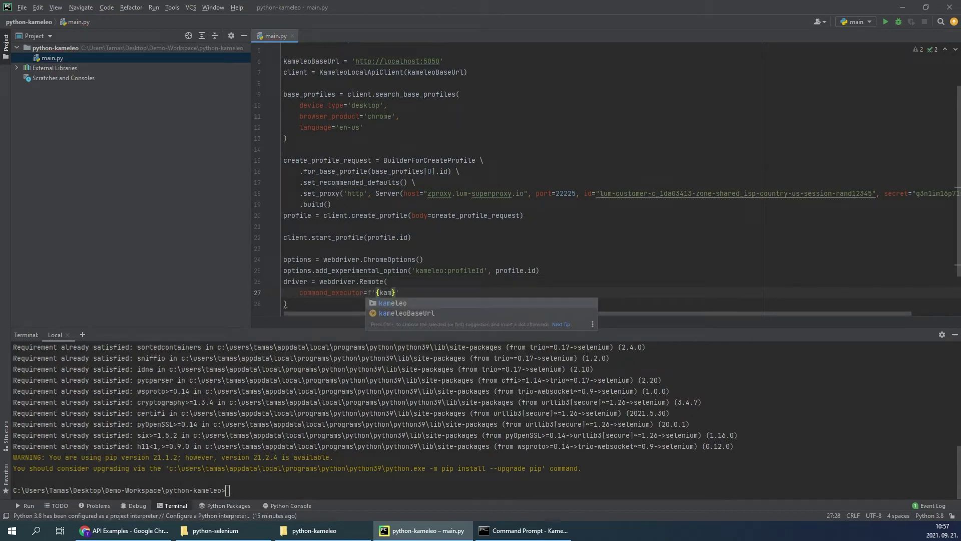
{"action": "key", "text": "Return"}
{"action": "type", "text": "}/"}
{"action": "type", "text": "r"}
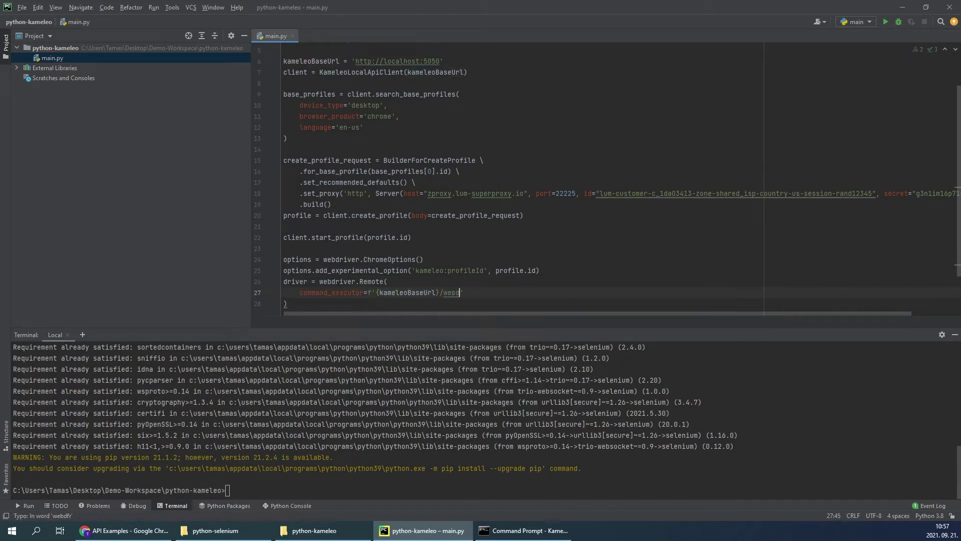
{"action": "type", "text": ","}
{"action": "key", "text": "Return"}
{"action": "type", "text": "options=options"}
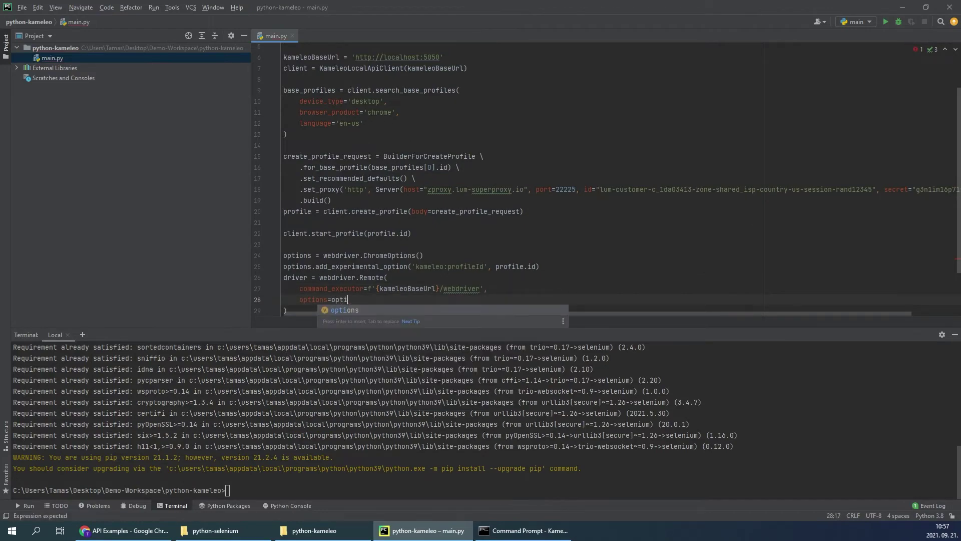
{"action": "left_click", "coordinate": [124, 531]}
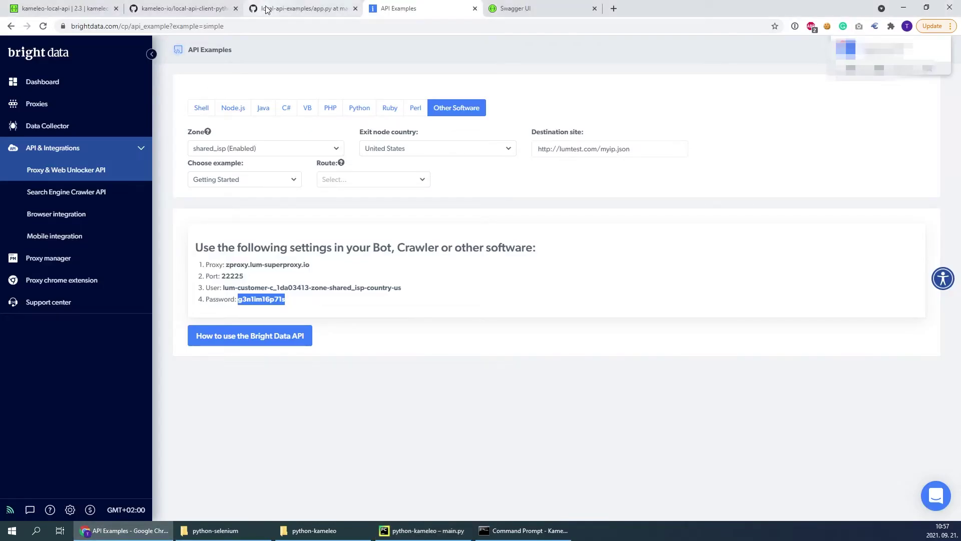
Open the local-api-client-python GitHub tab to view the W3C WebDriver example
{"action": "left_click", "coordinate": [187, 9]}
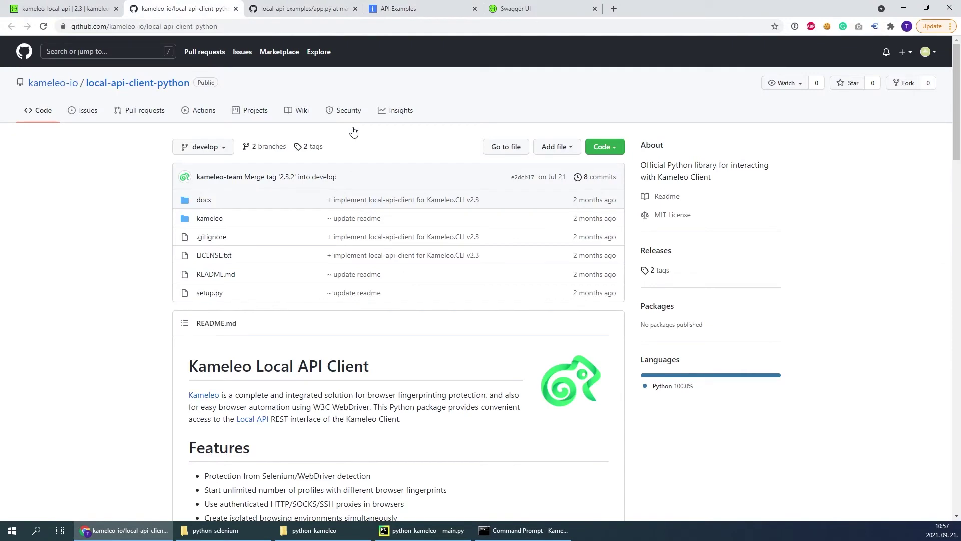
{"action": "scroll", "coordinate": [368, 135], "scroll_direction": "down", "scroll_amount": 3}
{"action": "scroll", "coordinate": [381, 148], "scroll_direction": "down", "scroll_amount": 2}
{"action": "scroll", "coordinate": [380, 147], "scroll_direction": "down", "scroll_amount": 4}
{"action": "scroll", "coordinate": [381, 147], "scroll_direction": "down", "scroll_amount": 5}
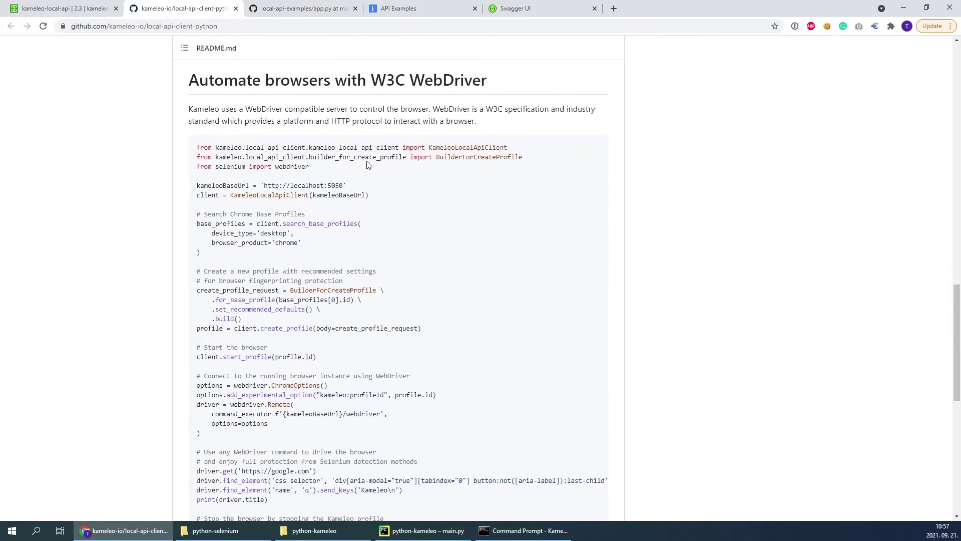
{"action": "scroll", "coordinate": [277, 161], "scroll_direction": "down", "scroll_amount": 1}
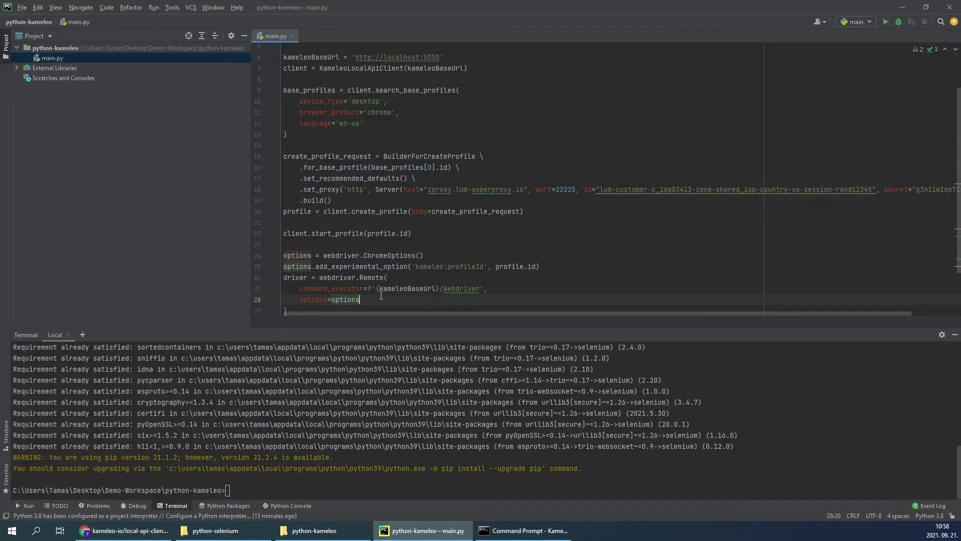
{"action": "scroll", "coordinate": [381, 294], "scroll_direction": "down", "scroll_amount": 1}
Add driver.get with the Farfetch Yeezy URL, run main.py, and watch the Kameleo log
{"action": "left_click", "coordinate": [307, 294]}
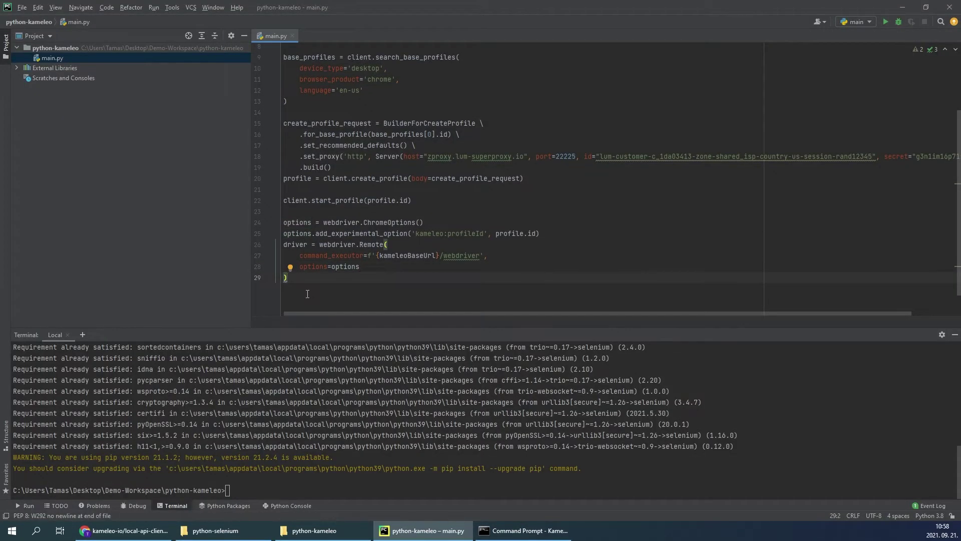
{"action": "key", "text": "Return"}
{"action": "key", "text": "Return"}
{"action": "type", "text": "river.get"}
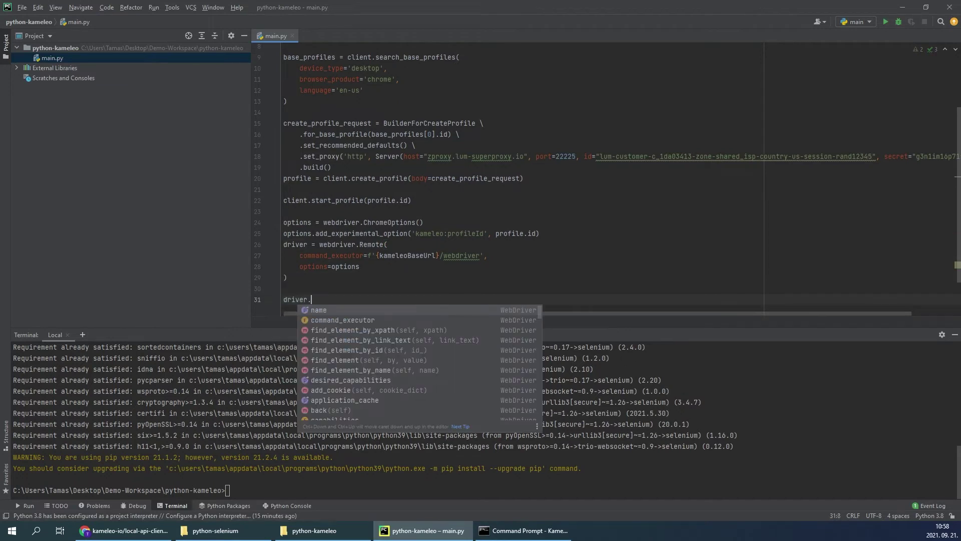
{"action": "key", "text": "Return"}
{"action": "type", "text": "'https://www.farfetch.com/hu/shopping/men/adidas-yeezy-yeezy-boost-350-v2-ash-blue-sneakers-item-16506964.aspx?storeid=11218'"}
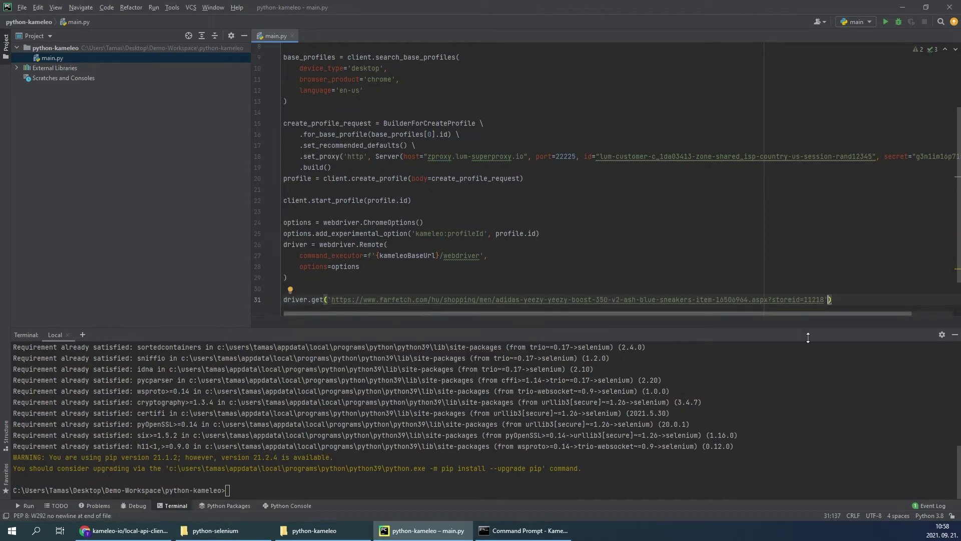
{"action": "scroll", "coordinate": [804, 266], "scroll_direction": "down", "scroll_amount": 1}
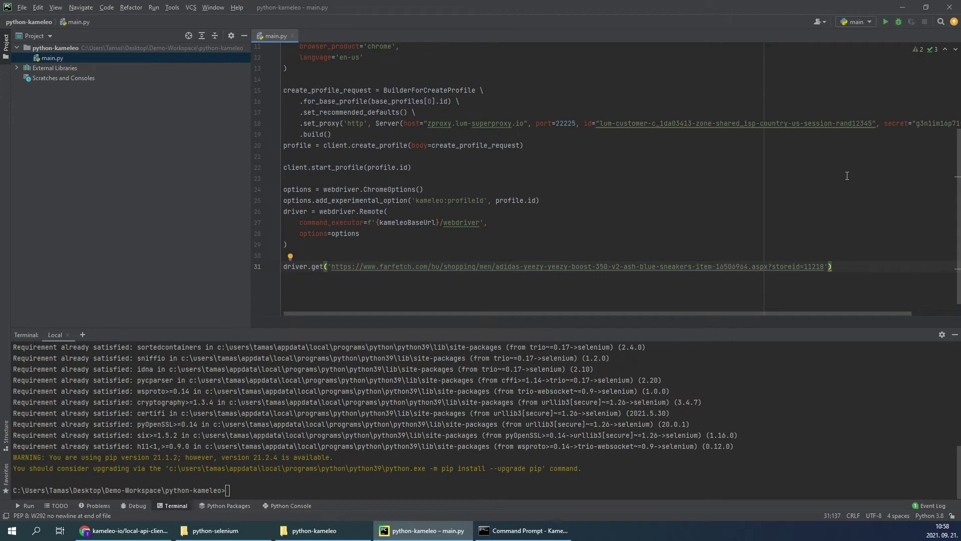
{"action": "scroll", "coordinate": [847, 176], "scroll_direction": "down", "scroll_amount": 1}
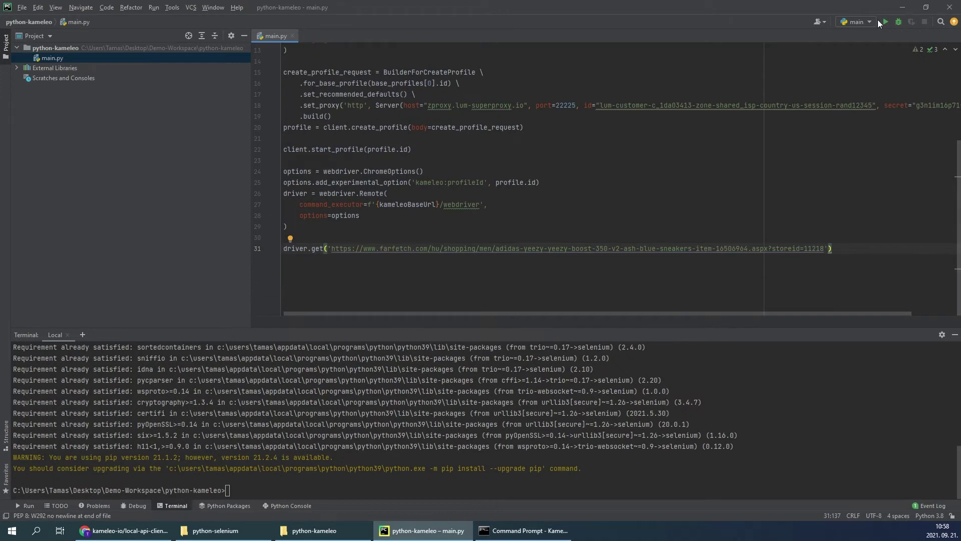
{"action": "left_click", "coordinate": [886, 21]}
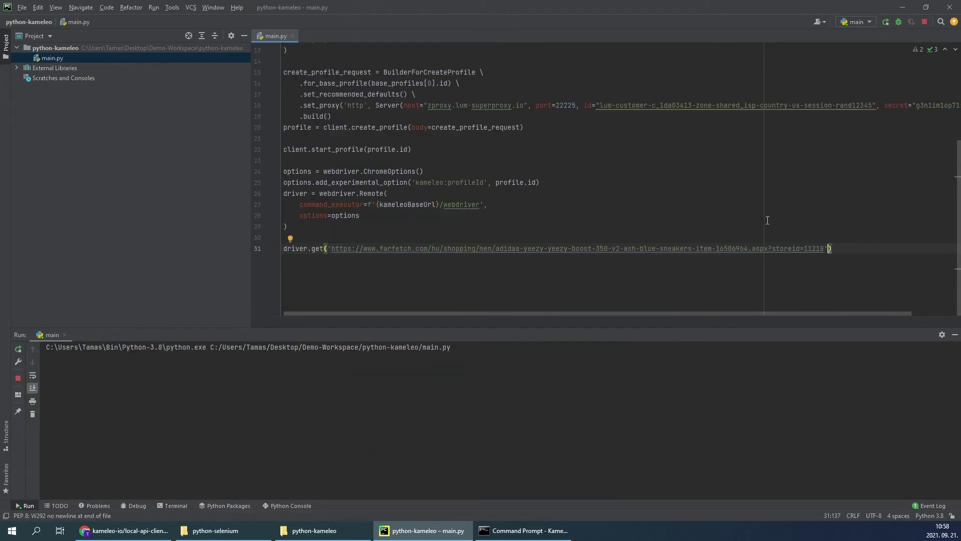
{"action": "left_click", "coordinate": [526, 530]}
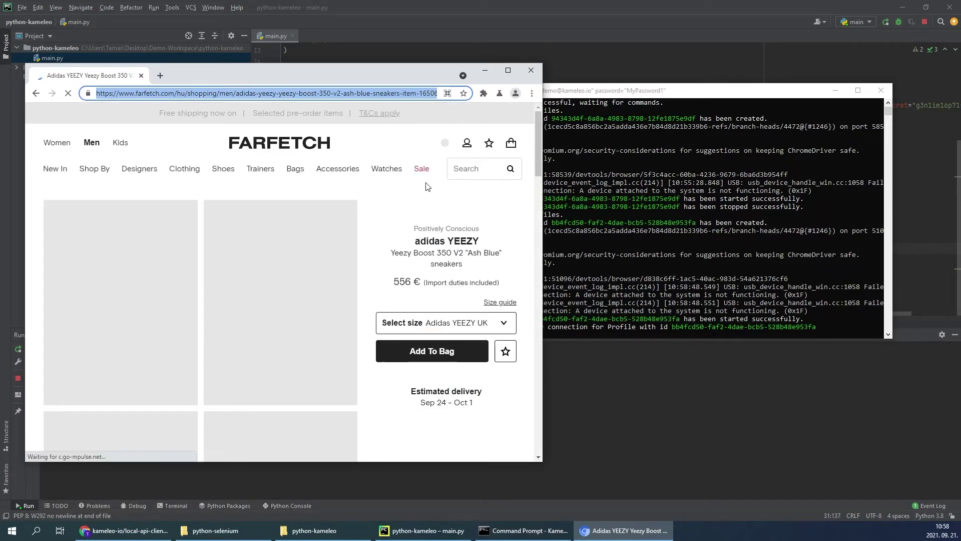
{"action": "scroll", "coordinate": [443, 182], "scroll_direction": "down", "scroll_amount": 1}
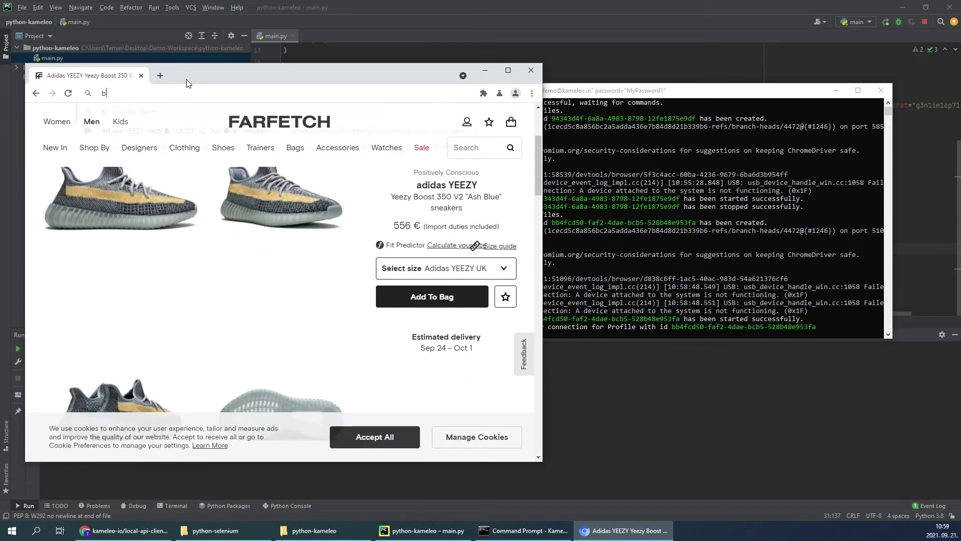
{"action": "type", "text": "bot.sannyso"}
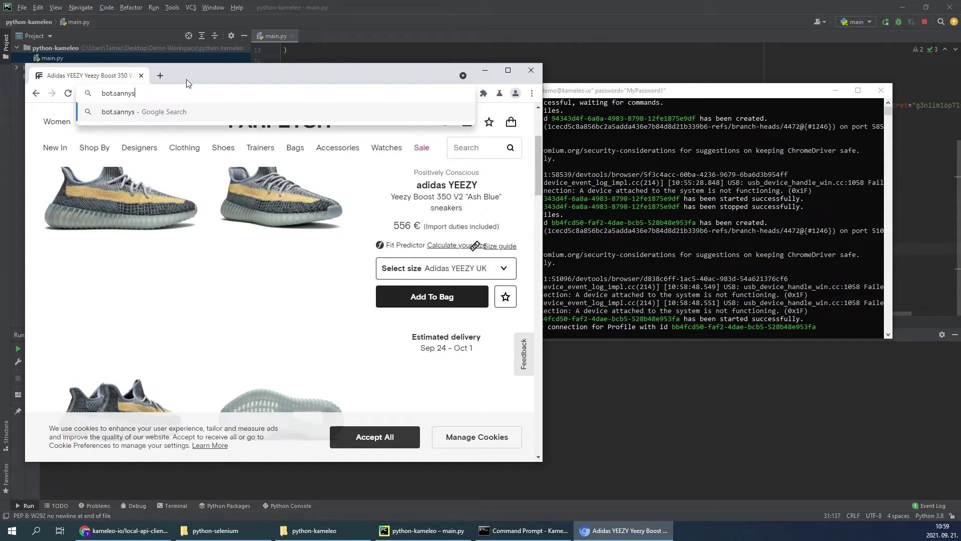
{"action": "type", "text": "ft.com"}
Navigate the Kameleo browser to bot.sannysoft.com and check that WebDriver shows missing
{"action": "key", "text": "Return"}
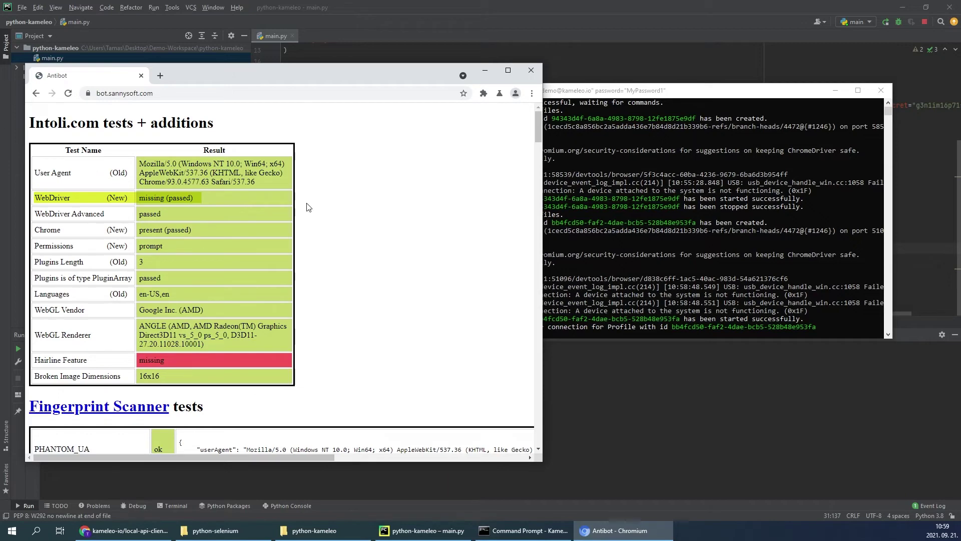
Close the browser and add a find_element_by_id lookup for the size dropdown
{"action": "left_click", "coordinate": [538, 73]}
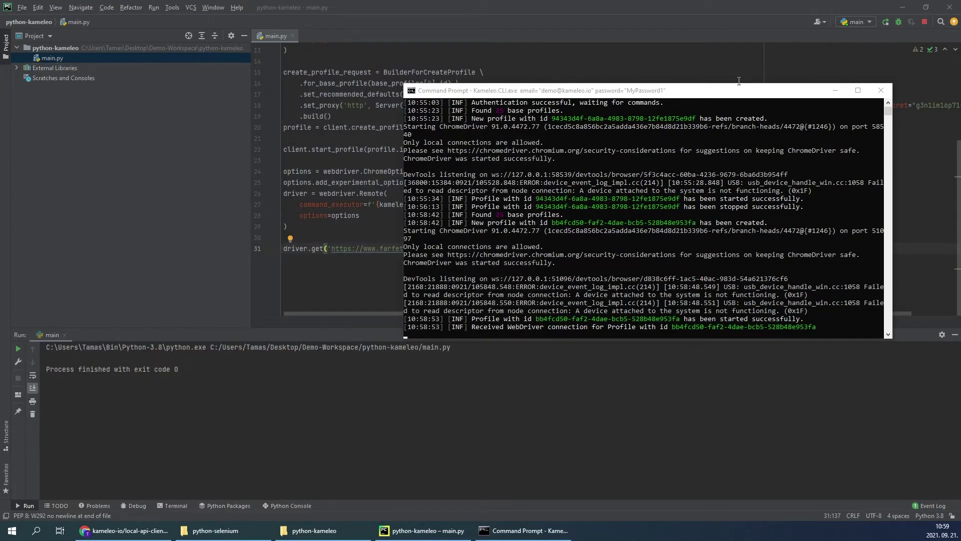
{"action": "left_click", "coordinate": [835, 91]}
{"action": "key", "text": "Return"}
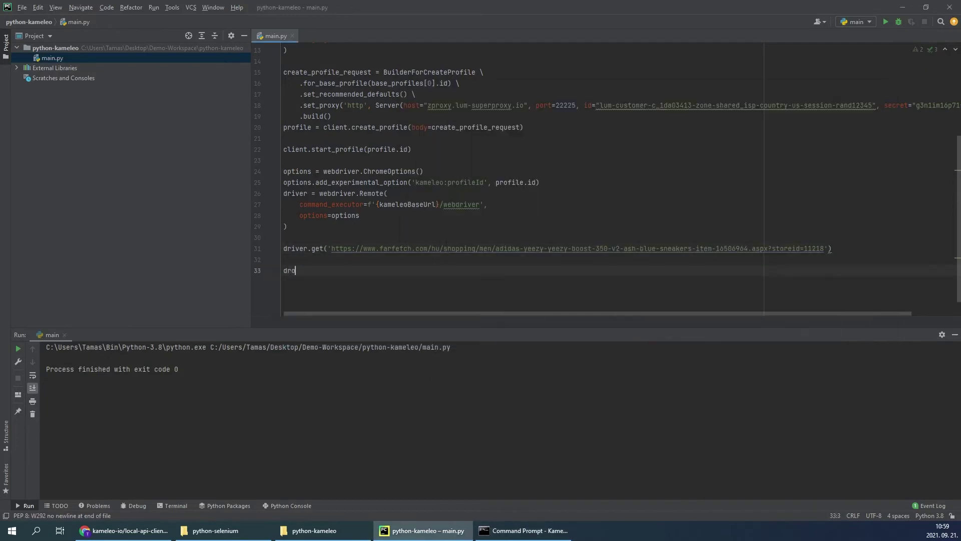
{"action": "type", "text": "dropdown"}
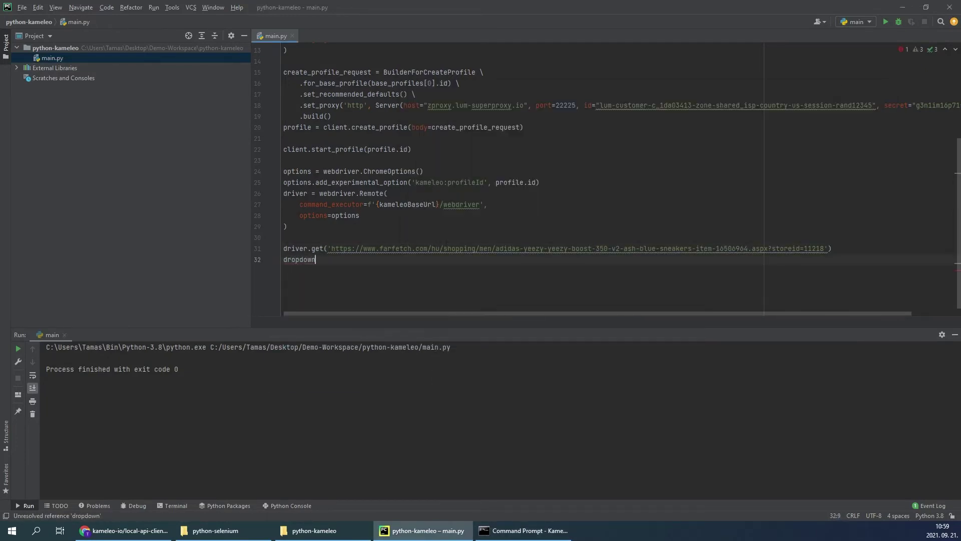
{"action": "type", "text": " = driver.fin"}
{"action": "key", "text": "Down"}
{"action": "key", "text": "Down"}
{"action": "key", "text": "Return"}
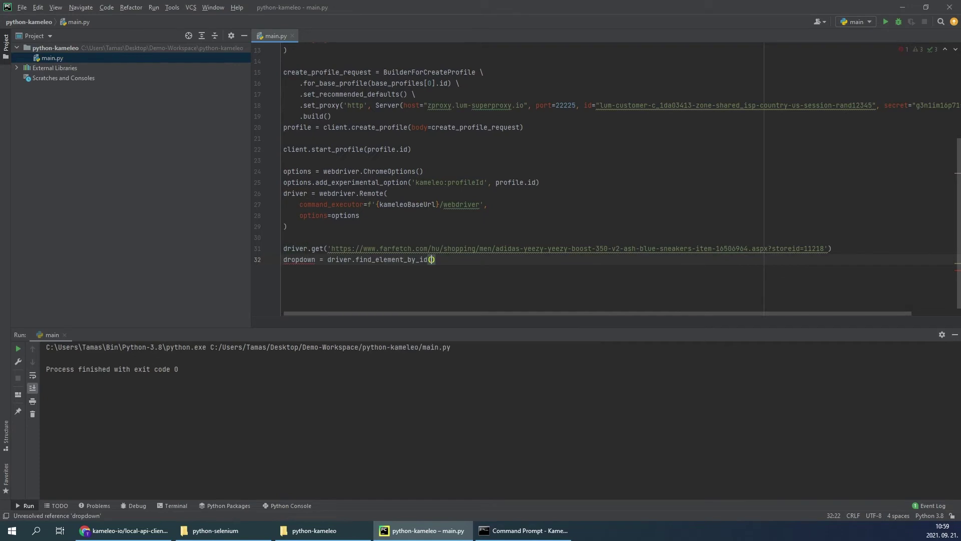
{"action": "type", "text": "'dropdow"}
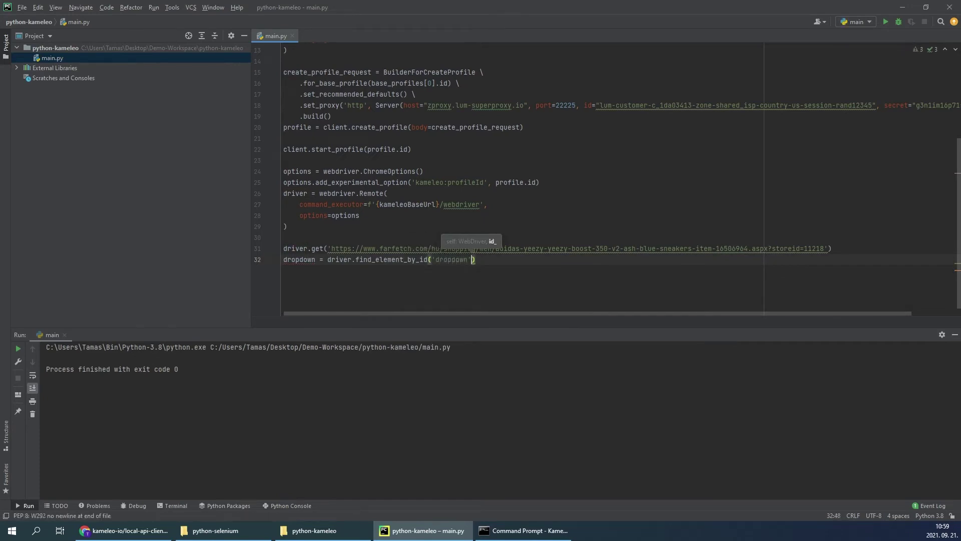
{"action": "type", "text": "n"}
{"action": "key", "text": "End"}
{"action": "key", "text": "Return"}
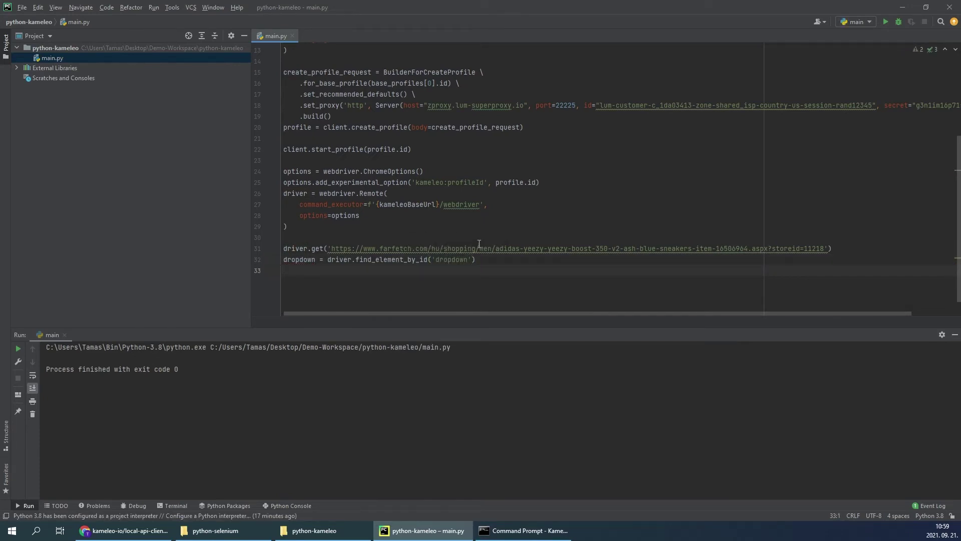
{"action": "type", "text": "select "}
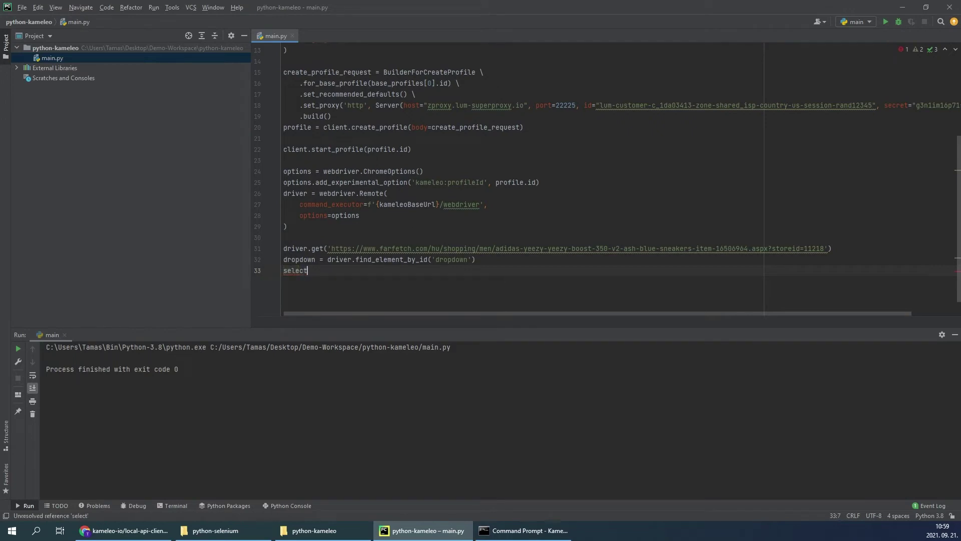
{"action": "type", "text": "= Se"}
Import Select, wrap the dropdown in Select, and add the Add To Bag xpath click
{"action": "key", "text": "Escape"}
{"action": "key", "text": "ctrl+Home"}
{"action": "key", "text": "Down"}
{"action": "key", "text": "Down"}
{"action": "key", "text": "Down"}
{"action": "key", "text": "End"}
{"action": "key", "text": "Return"}
{"action": "type", "text": "fro"}
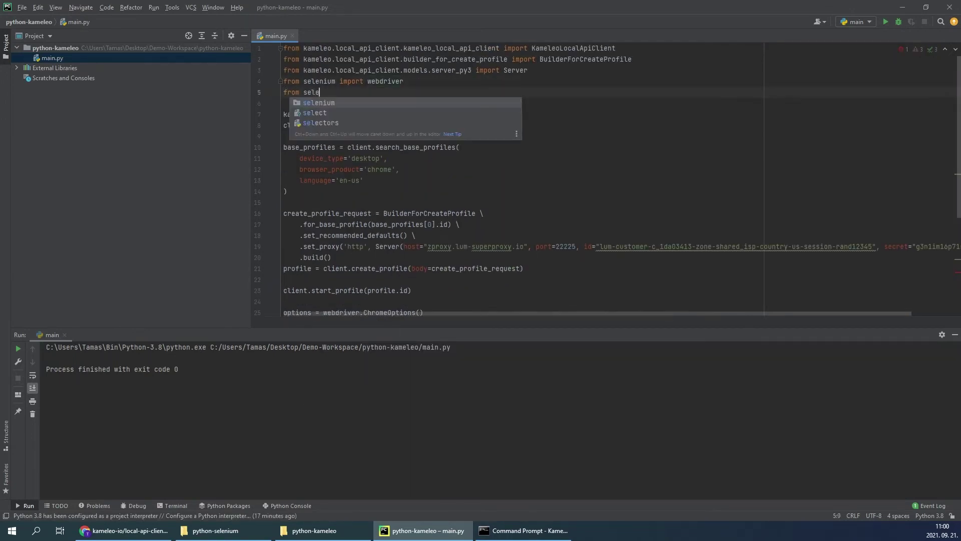
{"action": "type", "text": "m selenium.webdriver.support.ui import"}
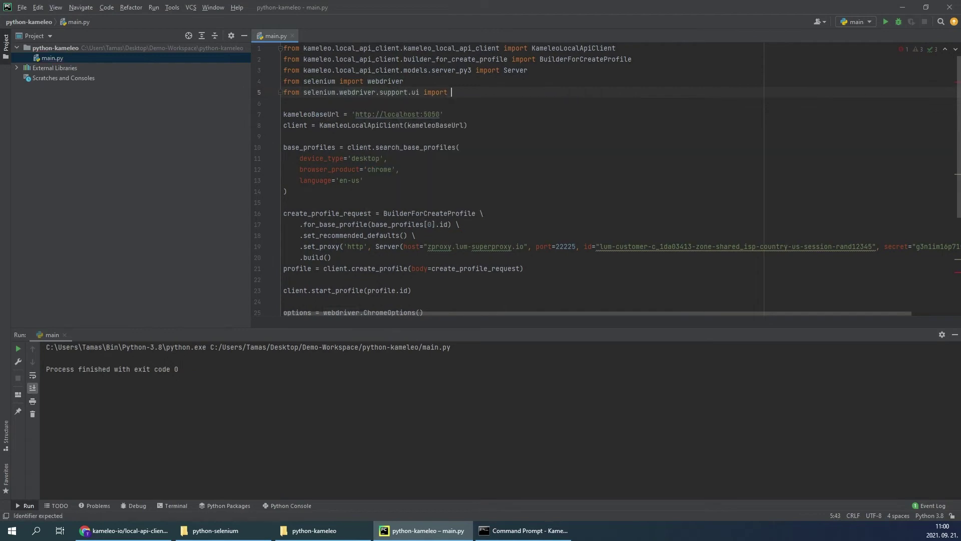
{"action": "type", "text": " Select"}
{"action": "scroll", "coordinate": [357, 220], "scroll_direction": "down", "scroll_amount": 5}
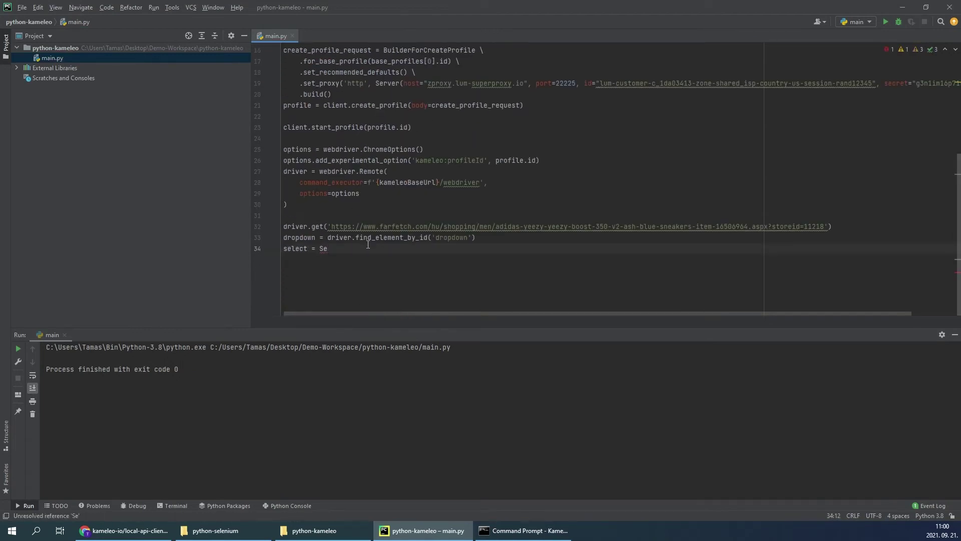
{"action": "type", "text": "lect(dropdown)"}
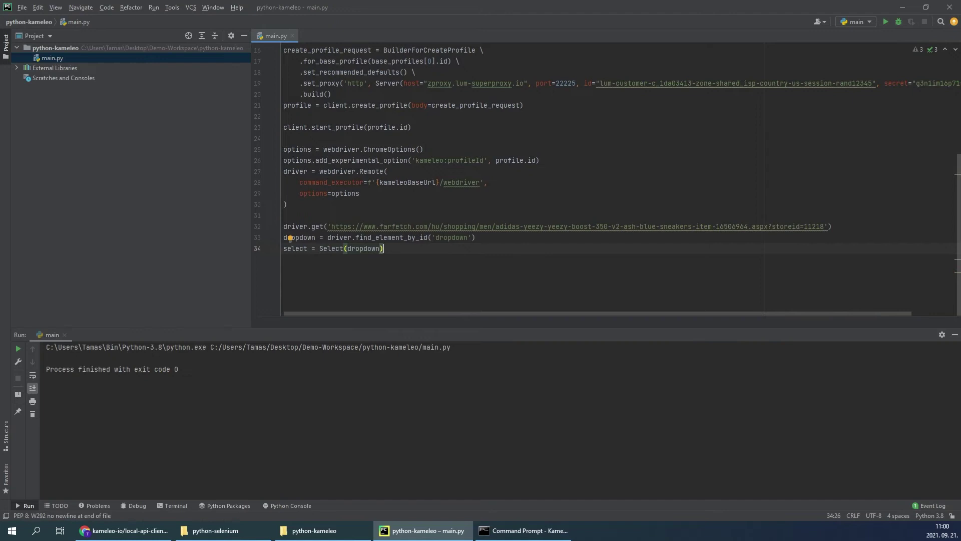
{"action": "key", "text": "Return"}
{"action": "type", "text": "drive"}
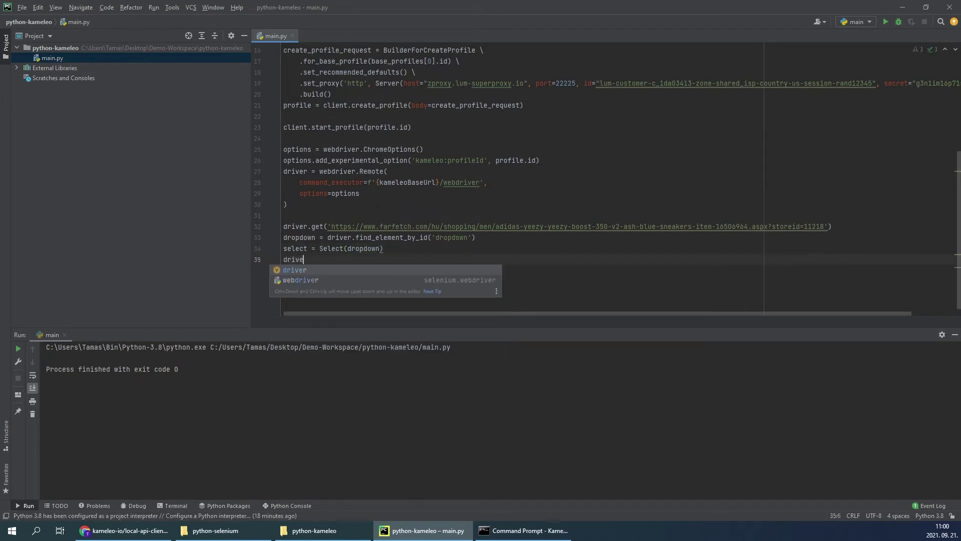
{"action": "type", "text": "r.find_el"}
{"action": "key", "text": "Return"}
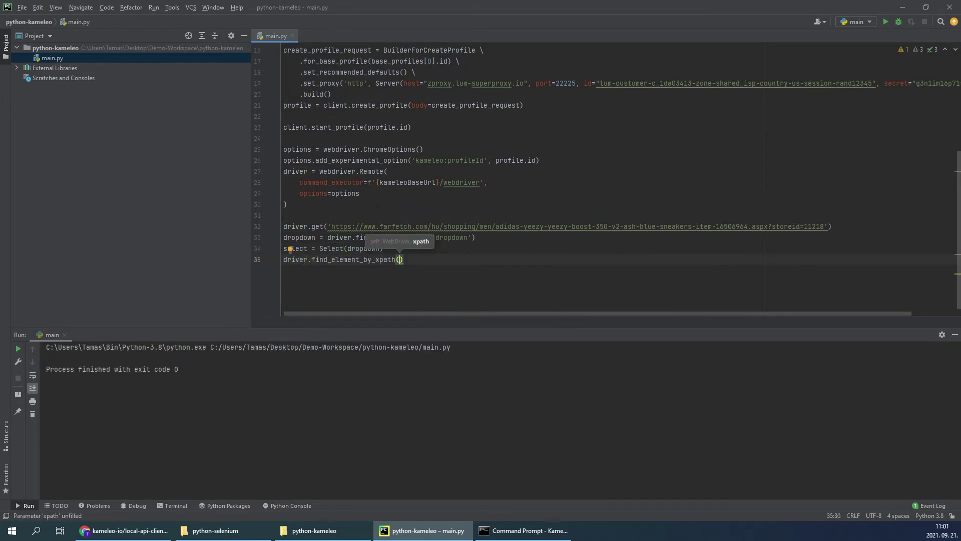
{"action": "type", "text": "\"//*[contains(t"}
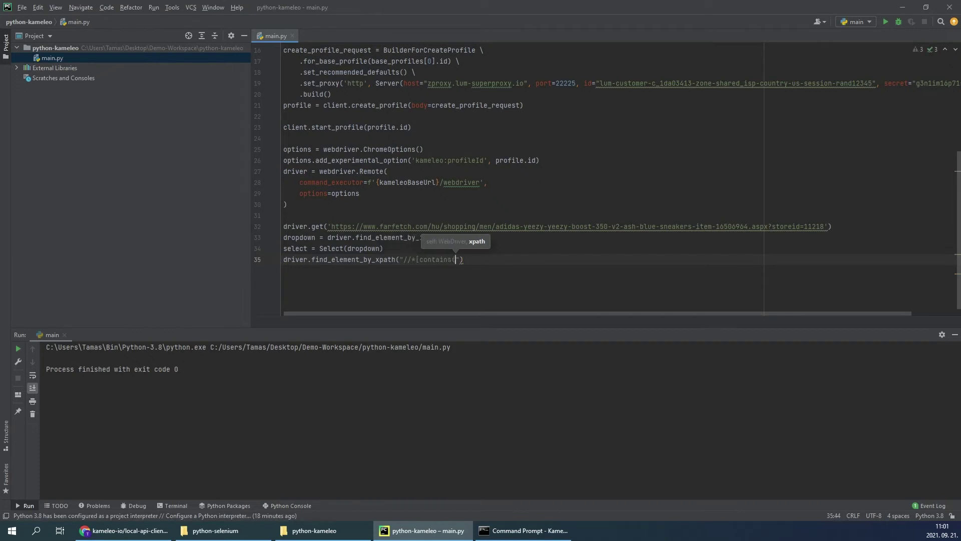
{"action": "type", "text": "ext(), "}
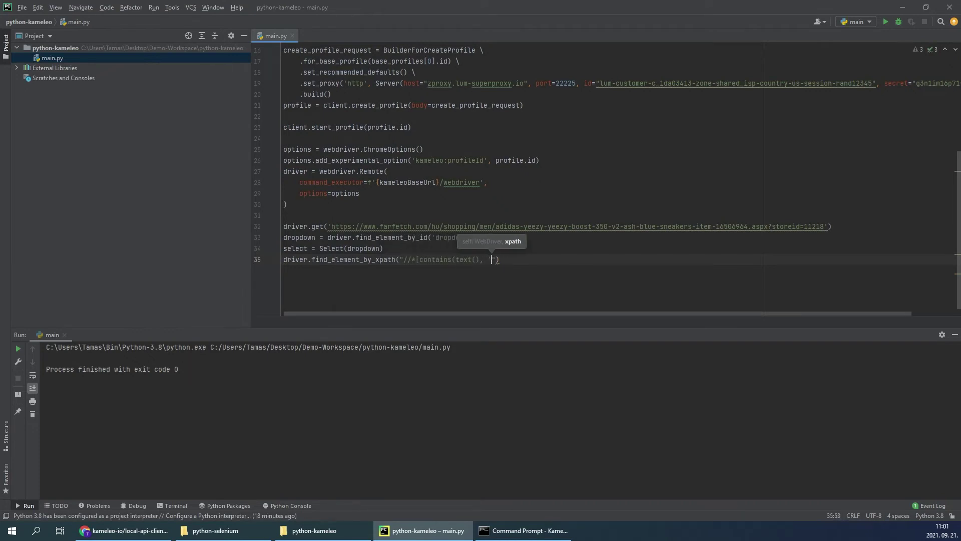
{"action": "type", "text": "'Add To Bag')"}
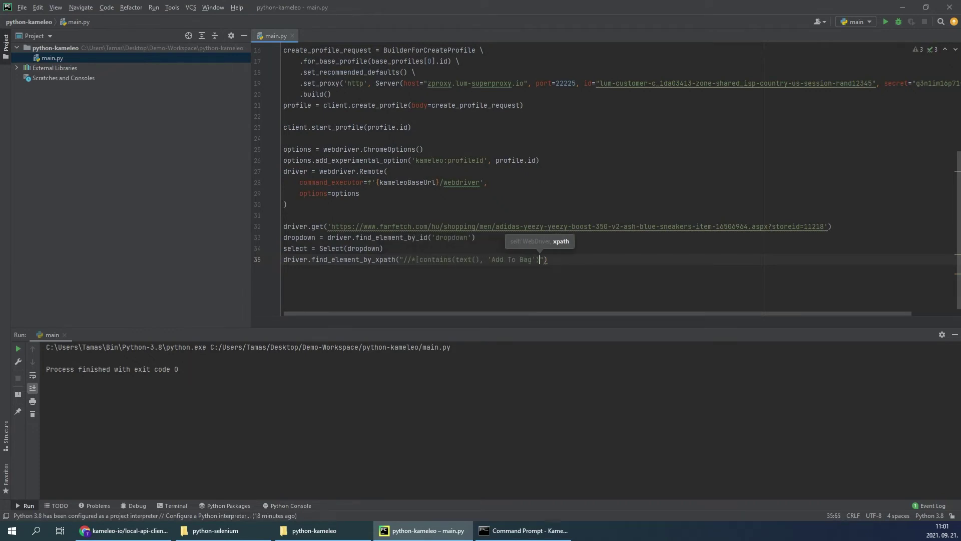
{"action": "type", "text": "]\").click("}
{"action": "key", "text": "End"}
Choose size '4 UK' with select_by_visible_text and repeat the Add To Bag click
{"action": "key", "text": "Return"}
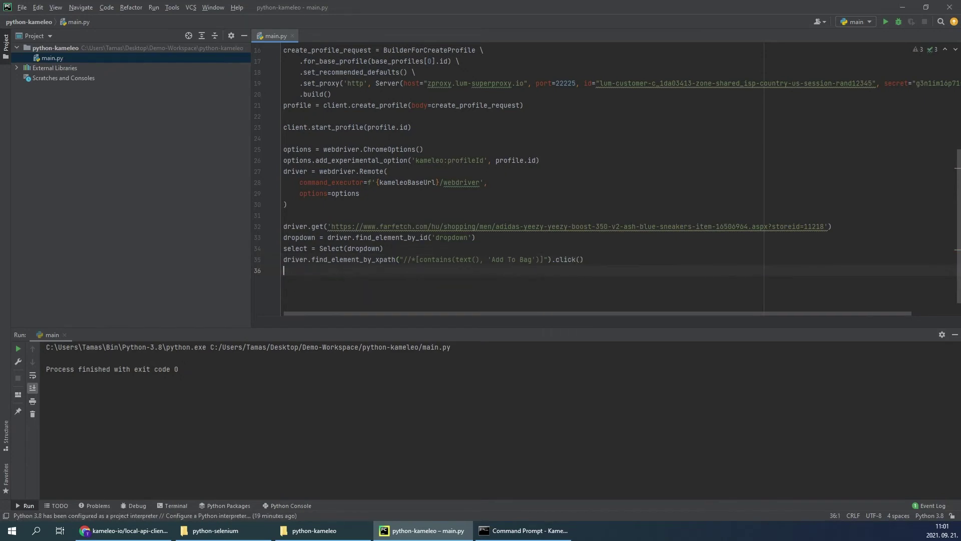
{"action": "type", "text": "select.sele"}
{"action": "key", "text": "Down"}
{"action": "key", "text": "Down"}
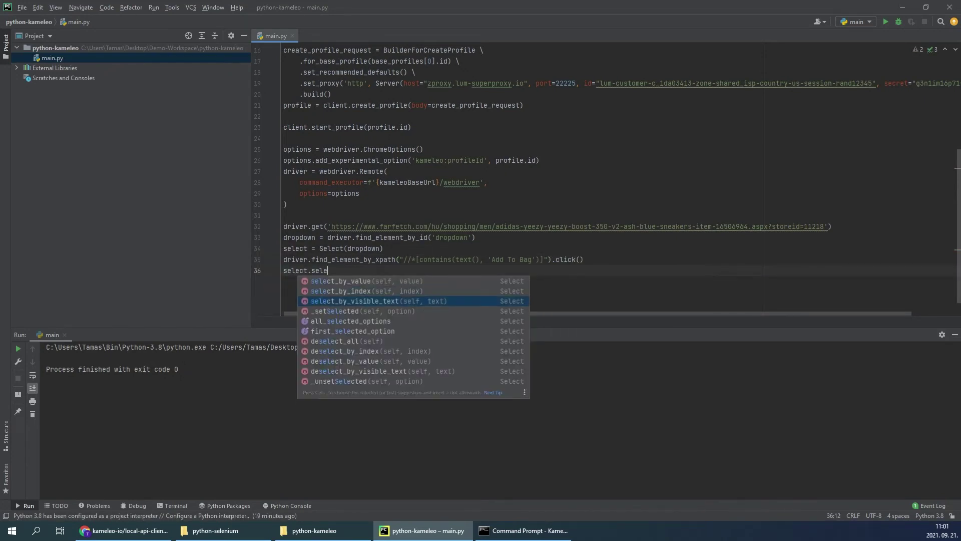
{"action": "key", "text": "Return"}
{"action": "type", "text": "'4 UK - 762 €'"}
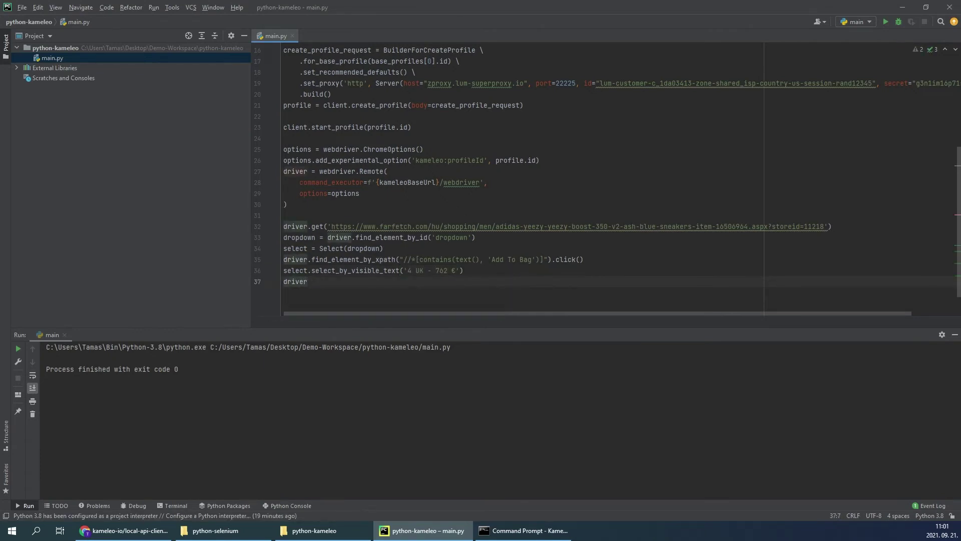
{"action": "key", "text": "Return"}
{"action": "type", "text": "driver.find_element_by_xpath(\"//*[contains(text(), 'Add To Bag')]\").click()"}
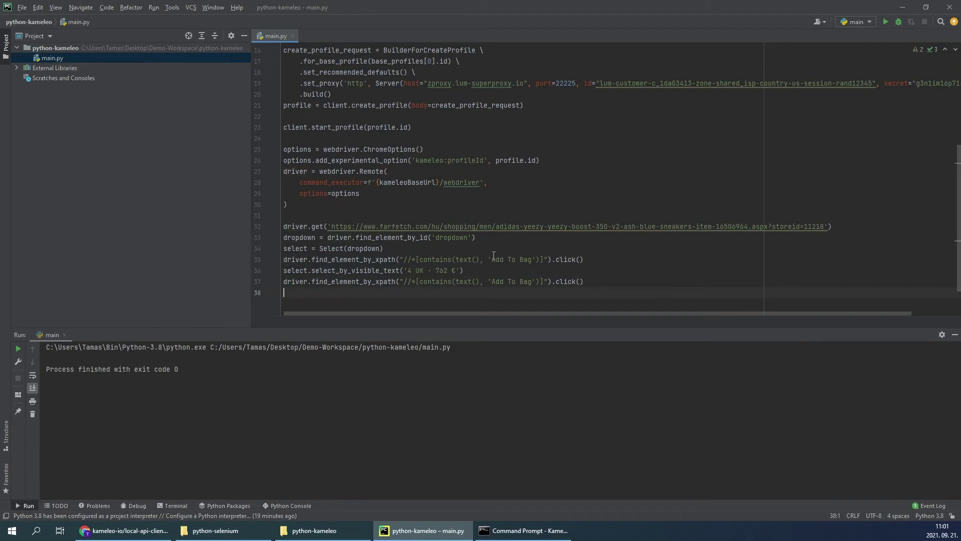
{"action": "scroll", "coordinate": [494, 256], "scroll_direction": "up", "scroll_amount": 5}
{"action": "scroll", "coordinate": [494, 257], "scroll_direction": "up", "scroll_amount": 5}
Import time and add a time.sleep(5) pause
{"action": "left_click", "coordinate": [481, 92]}
{"action": "key", "text": "Return"}
{"action": "type", "text": "import Time"}
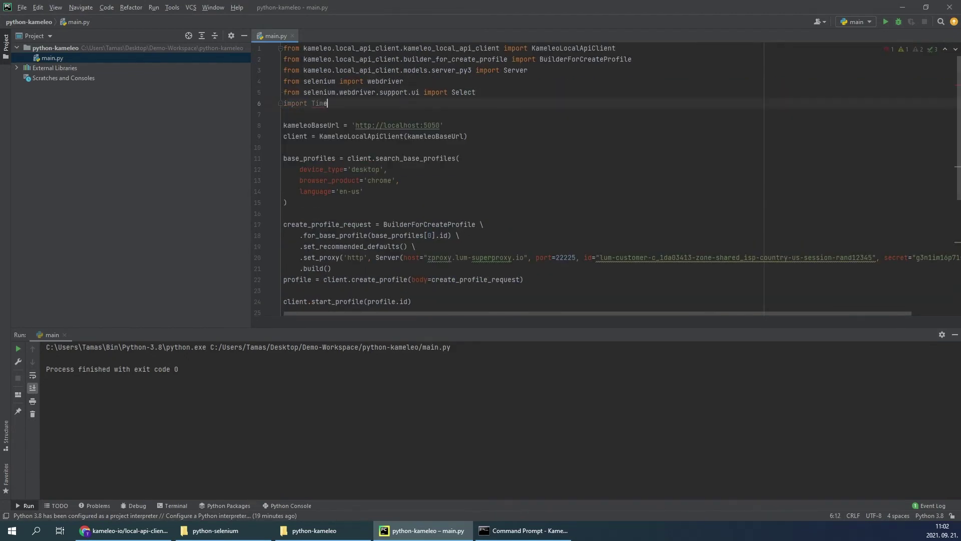
{"action": "scroll", "coordinate": [394, 274], "scroll_direction": "down", "scroll_amount": 10}
{"action": "left_click", "coordinate": [395, 274]}
{"action": "type", "text": "time.sleep(5"}
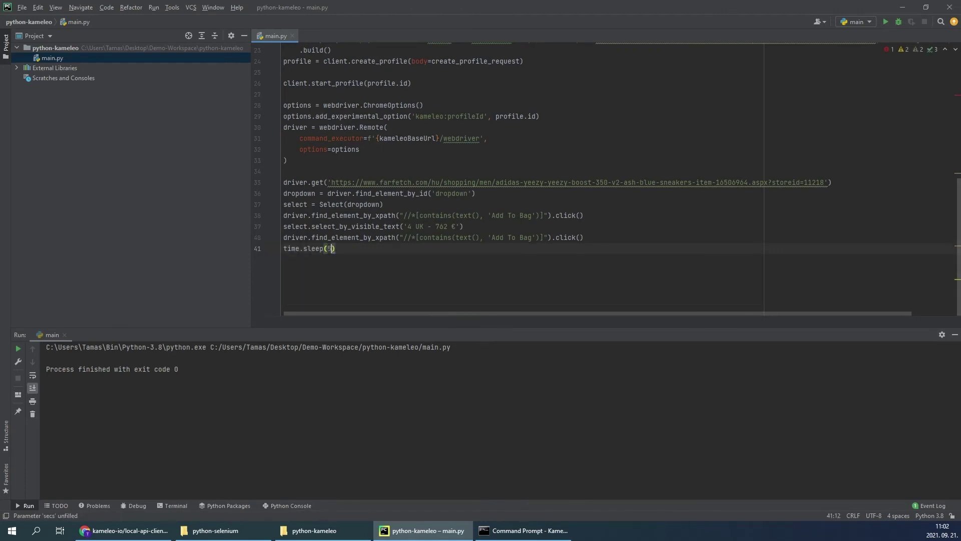
{"action": "key", "text": "End"}
{"action": "key", "text": "Return"}
{"action": "type", "text": "driver.get('"}
Load the basket page with driver.get, then call client.stop_profile(profile.id)
{"action": "type", "text": "https://www.farfetch.com/hu/checkout/basket.aspx"}
{"action": "key", "text": "End"}
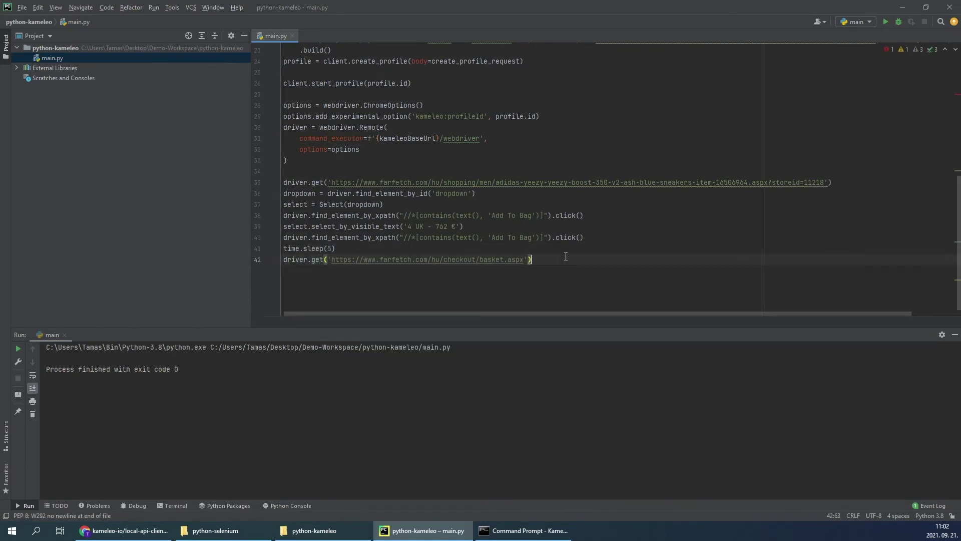
{"action": "key", "text": "Return"}
{"action": "key", "text": "Return"}
{"action": "type", "text": "client.sto"}
{"action": "key", "text": "Return"}
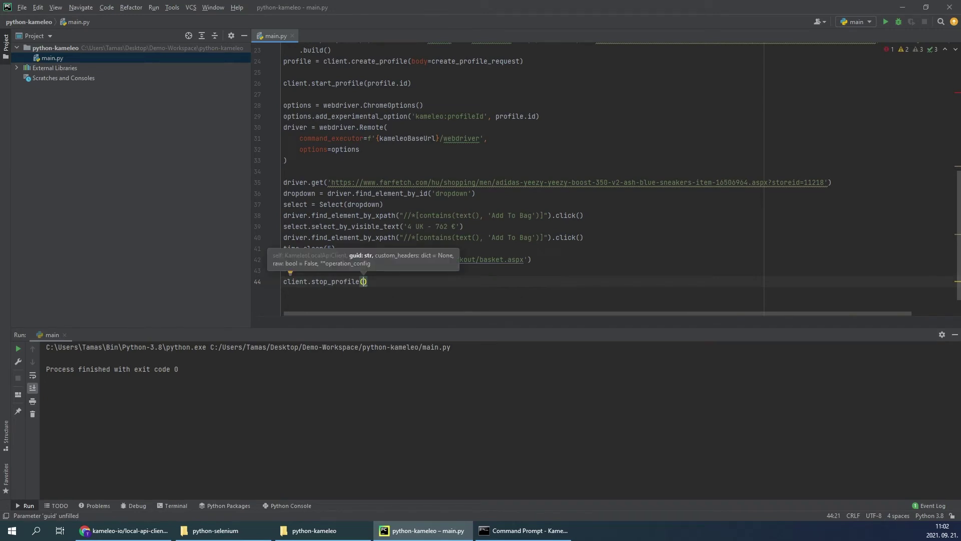
{"action": "type", "text": "profile"}
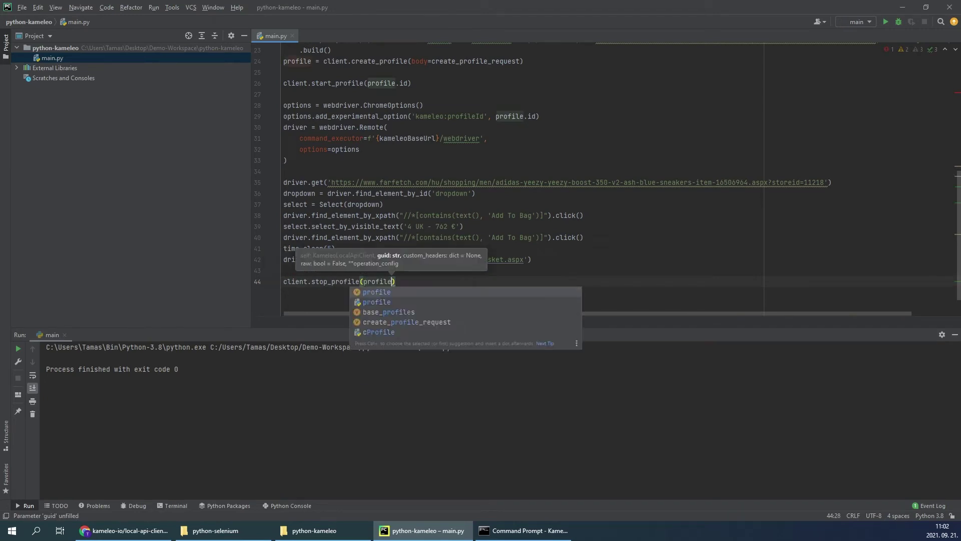
{"action": "type", "text": ".id"}
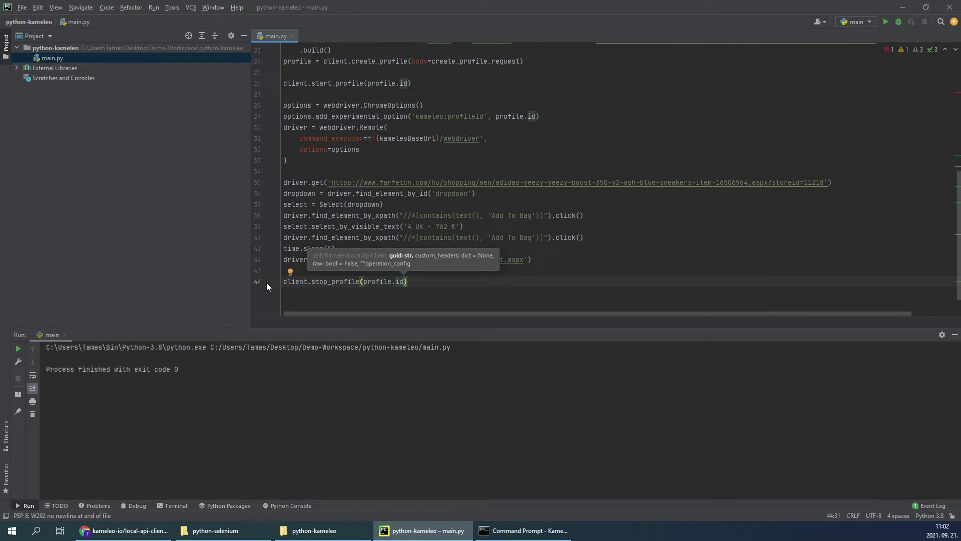
{"action": "left_click", "coordinate": [268, 282]}
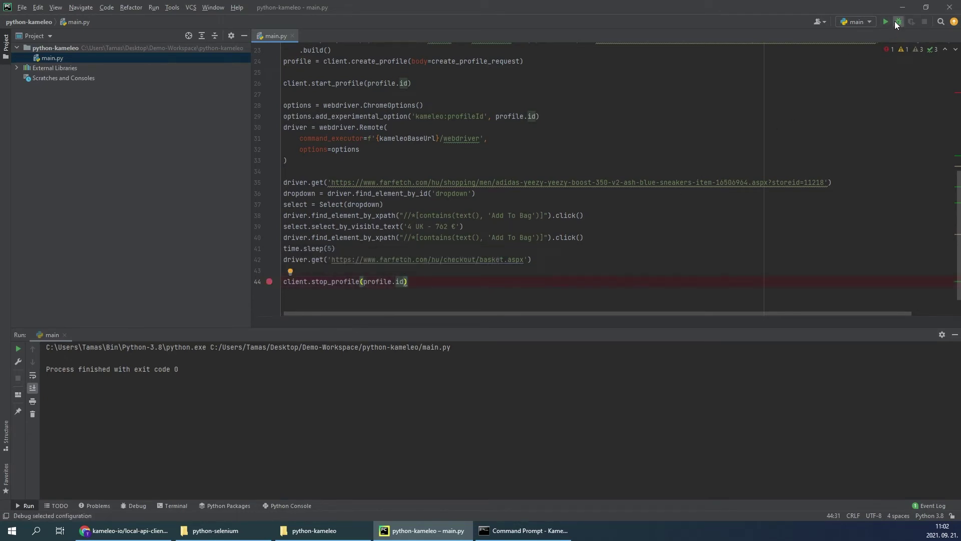
Start debugging, fix 'import Time' to 'import time', and choose Stop and Rerun
{"action": "left_click", "coordinate": [897, 21]}
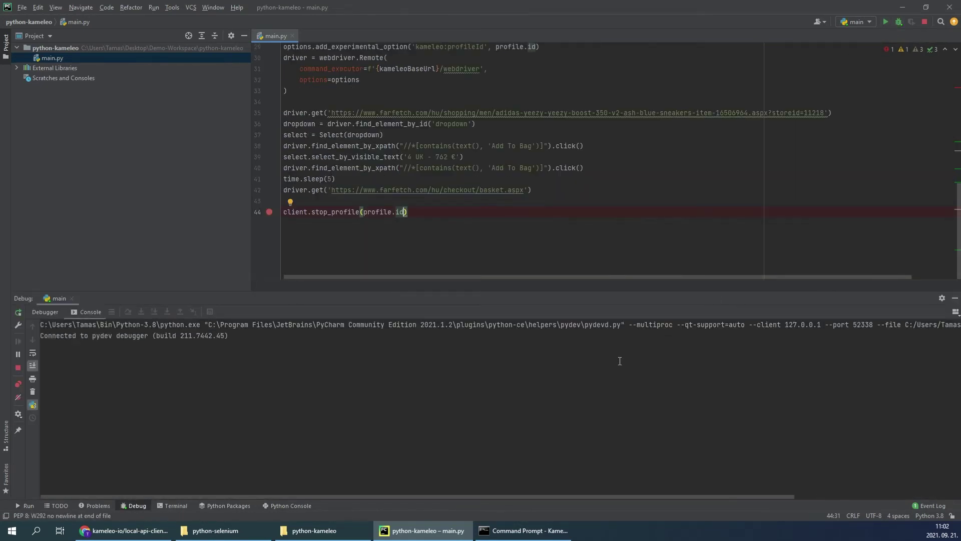
{"action": "type", "text": "t time"}
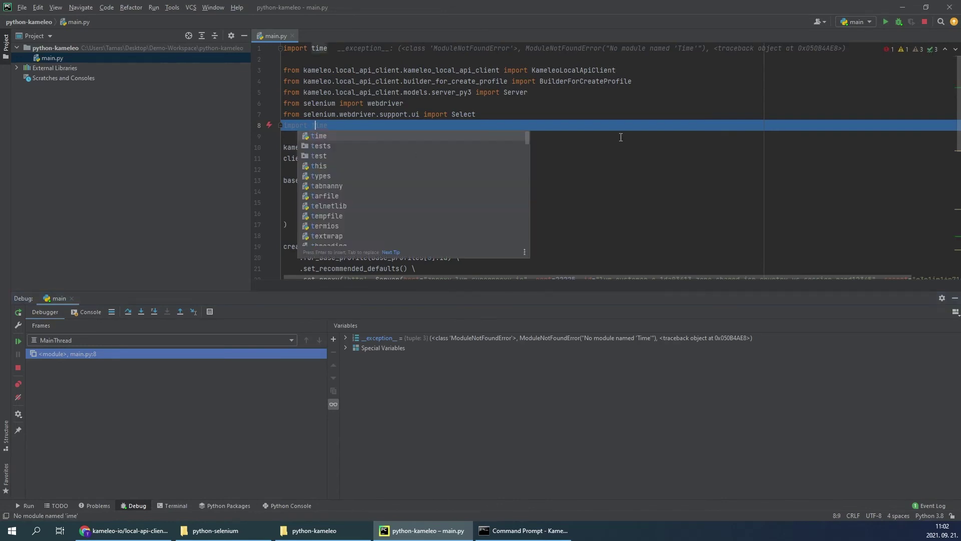
{"action": "key", "text": "Escape"}
{"action": "left_click", "coordinate": [898, 22]}
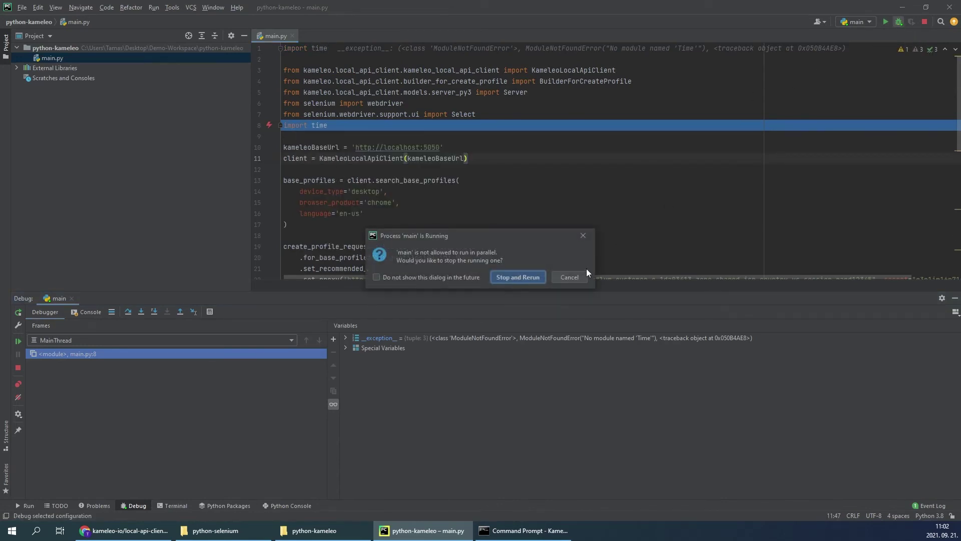
{"action": "left_click", "coordinate": [538, 279]}
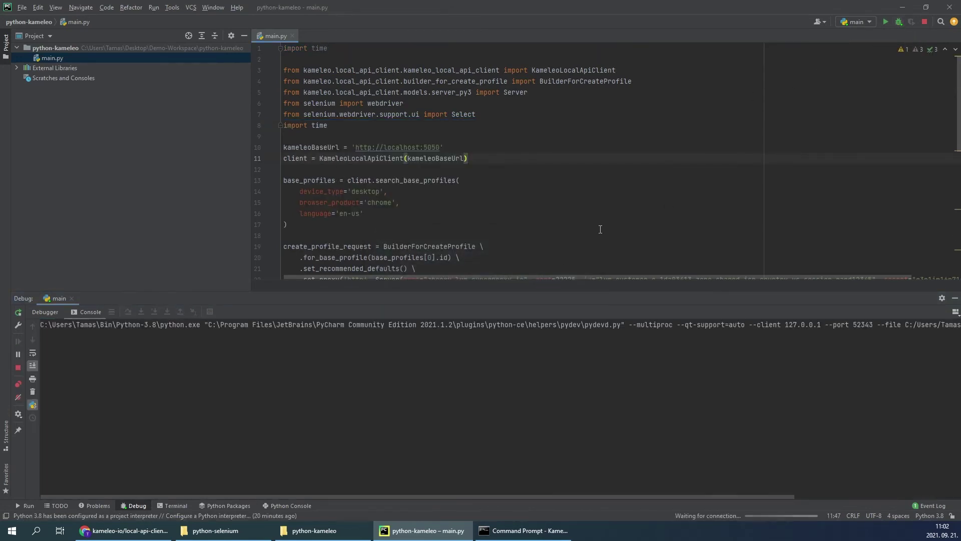
{"action": "scroll", "coordinate": [589, 219], "scroll_direction": "down", "scroll_amount": 3}
{"action": "scroll", "coordinate": [589, 219], "scroll_direction": "down", "scroll_amount": 3}
Watch the basket load, step over client.stop_profile, and confirm the profile stopped
{"action": "left_click", "coordinate": [526, 530]}
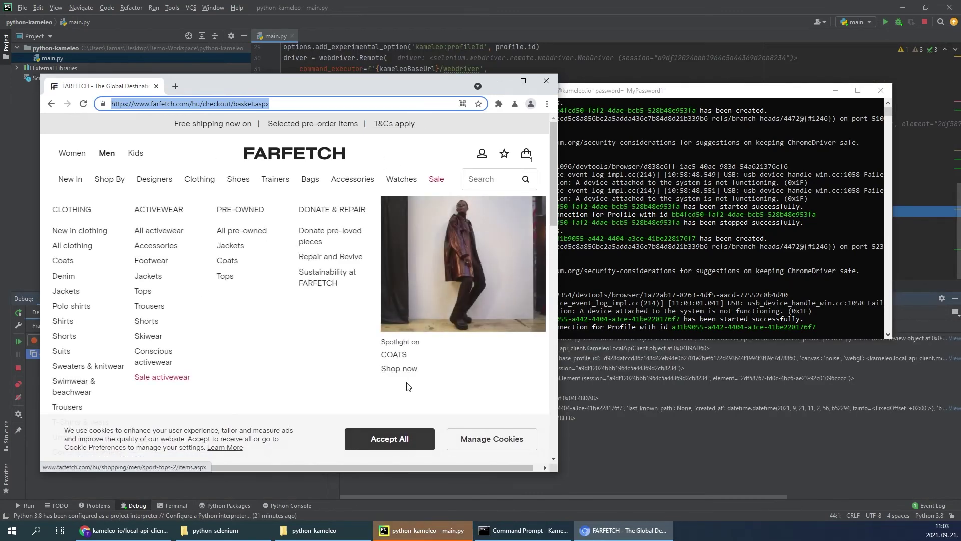
{"action": "left_click", "coordinate": [908, 160]}
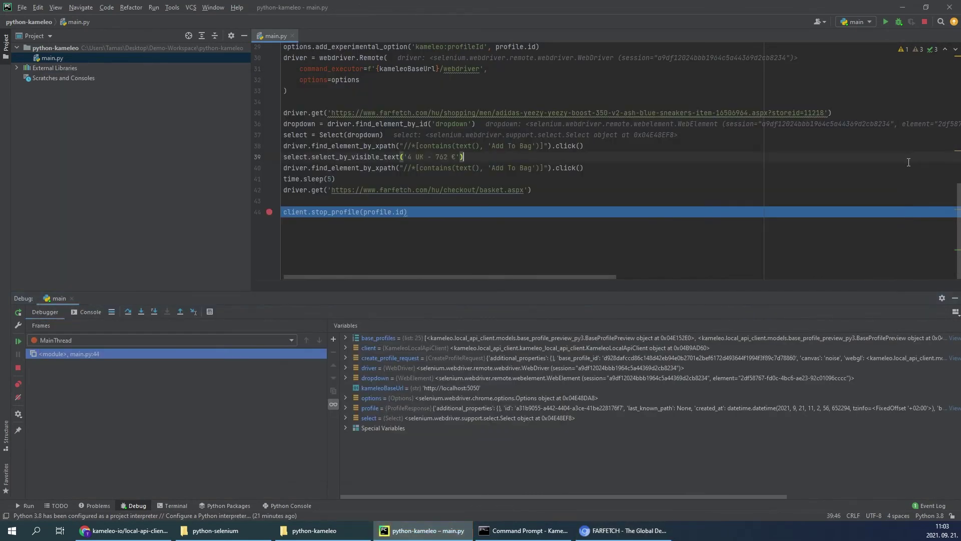
{"action": "left_click", "coordinate": [130, 311]}
{"action": "left_click", "coordinate": [527, 530]}
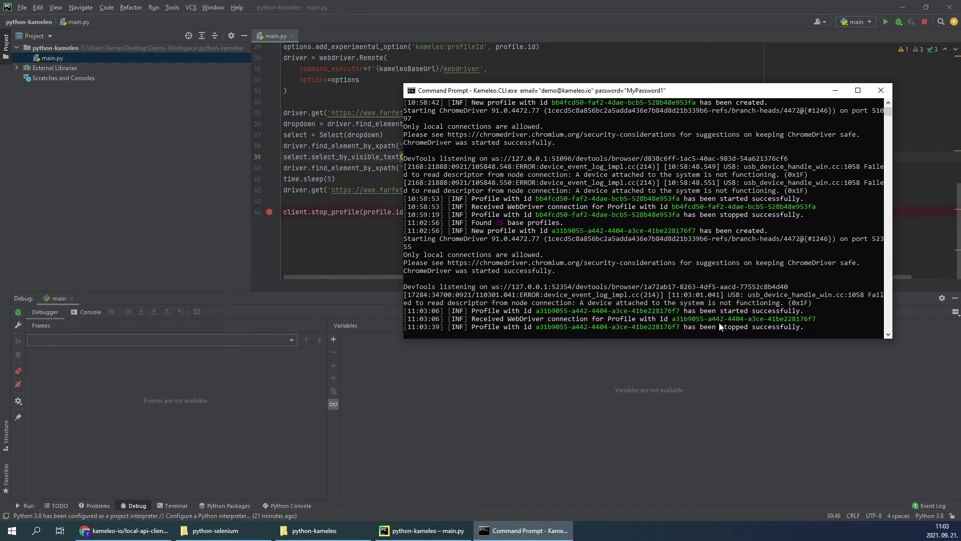
{"action": "left_click", "coordinate": [316, 214]}
Add client.list_cookies(profile.id) below the stop_profile line
{"action": "left_click", "coordinate": [512, 210]}
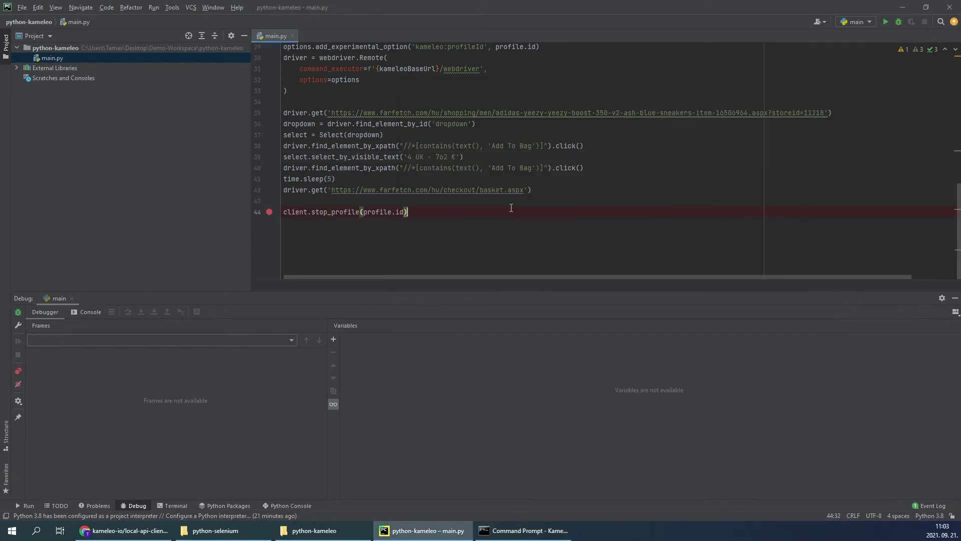
{"action": "key", "text": "Return"}
{"action": "type", "text": "cli"}
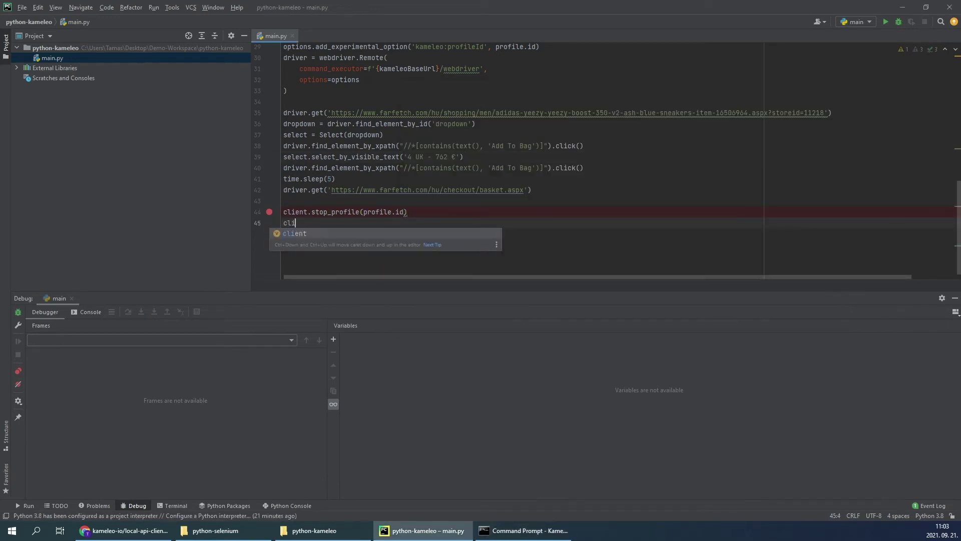
{"action": "type", "text": "ent."}
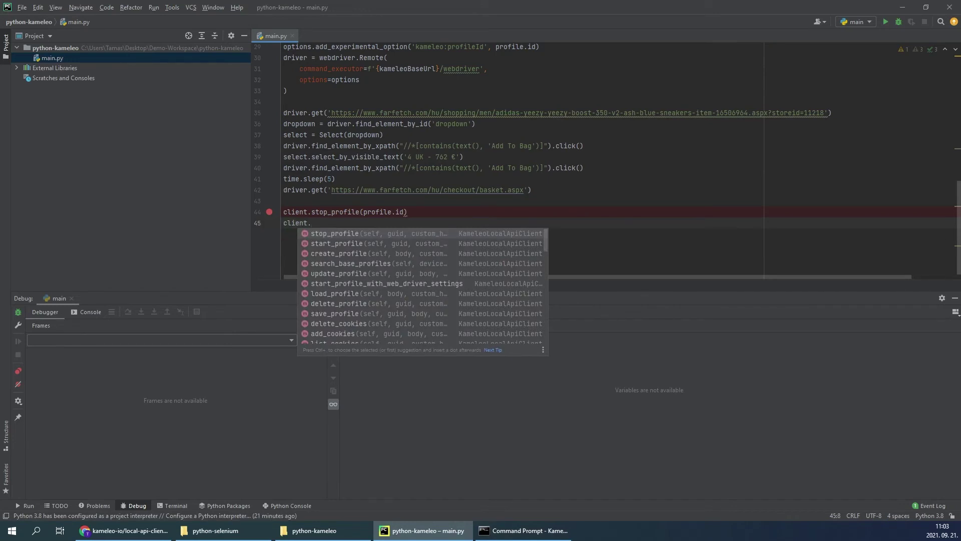
{"action": "type", "text": "get"}
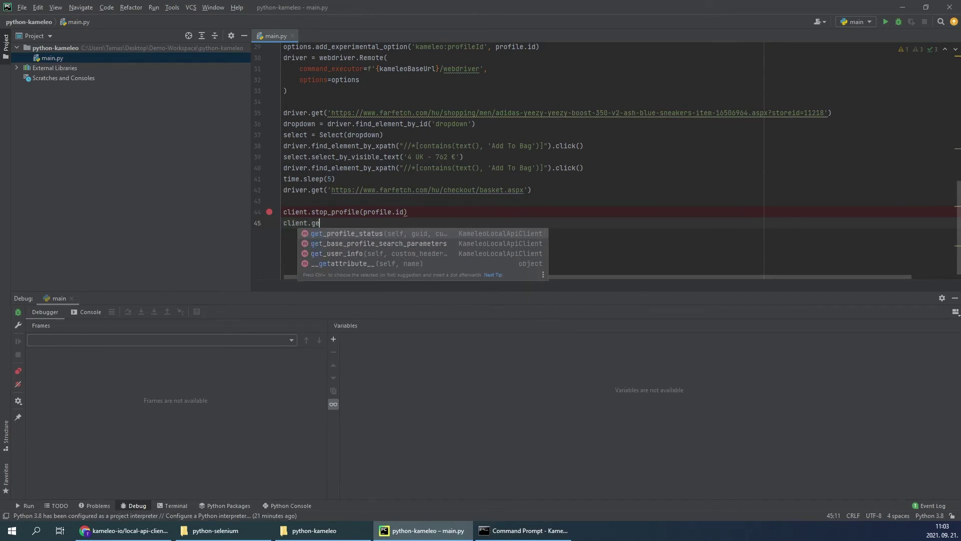
{"action": "key", "text": "BackSpace"}
{"action": "key", "text": "BackSpace"}
{"action": "key", "text": "BackSpace"}
{"action": "type", "text": "co"}
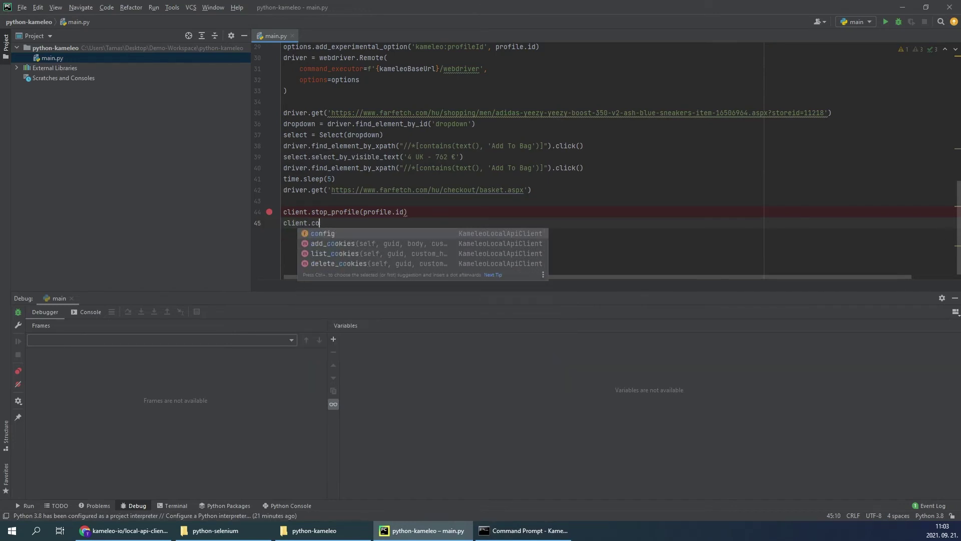
{"action": "key", "text": "Down"}
{"action": "key", "text": "Down"}
{"action": "key", "text": "Return"}
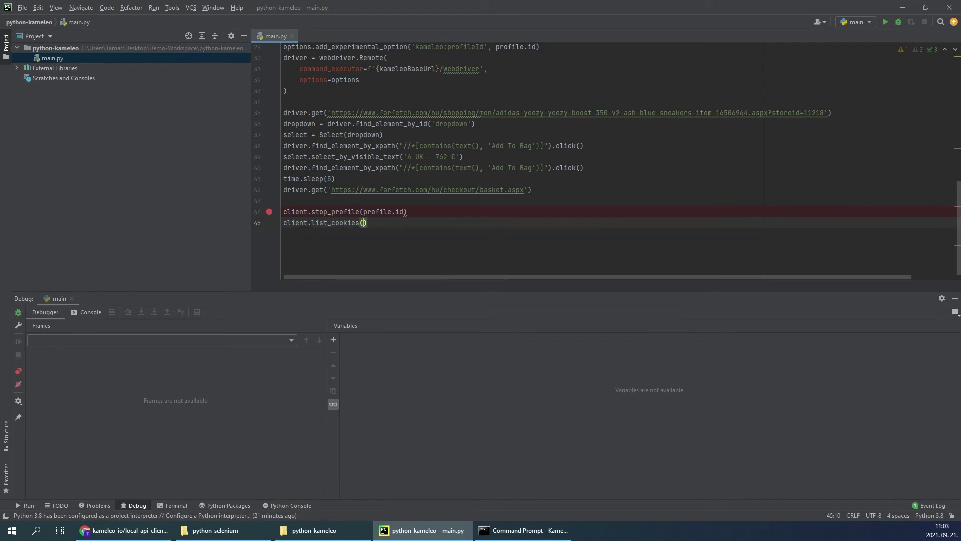
{"action": "type", "text": "profile"}
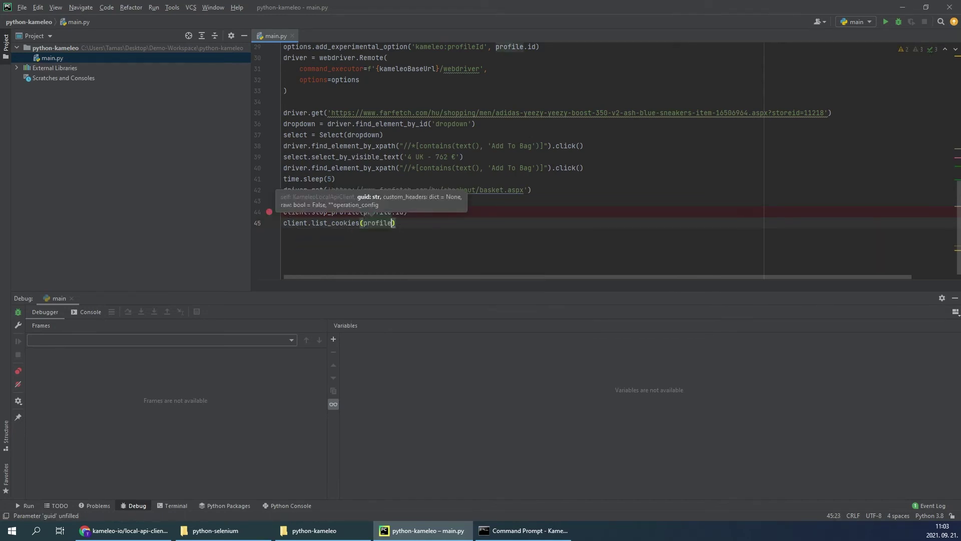
{"action": "type", "text": ".id"}
{"action": "key", "text": "End"}
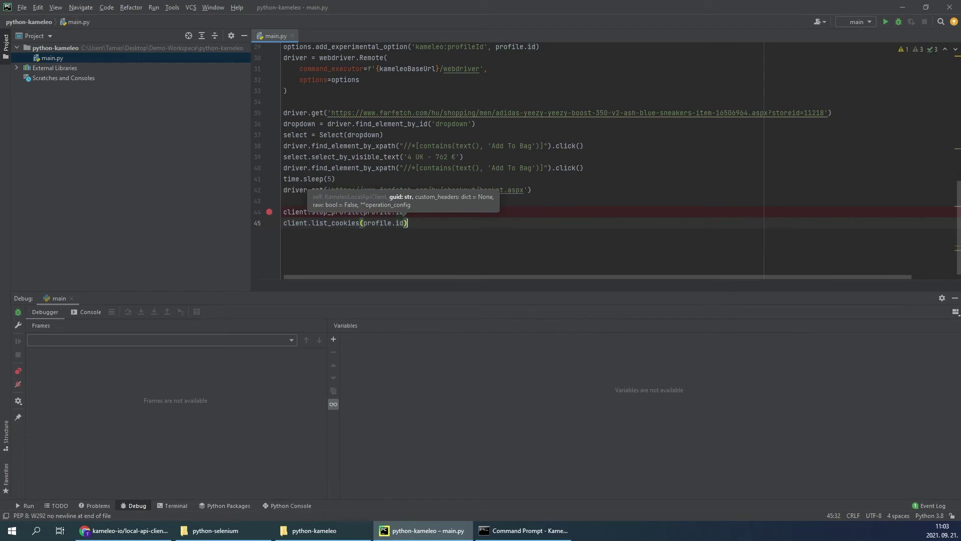
Add an empty client.save_profile() call after list_cookies
{"action": "key", "text": "Return"}
{"action": "type", "text": "cli"}
{"action": "key", "text": "Return"}
{"action": "type", "text": "."}
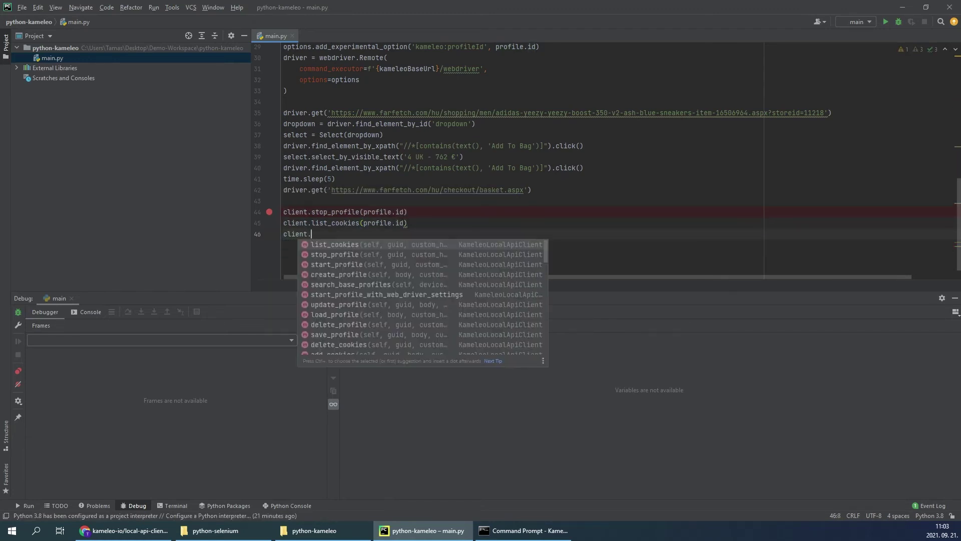
{"action": "type", "text": "save"}
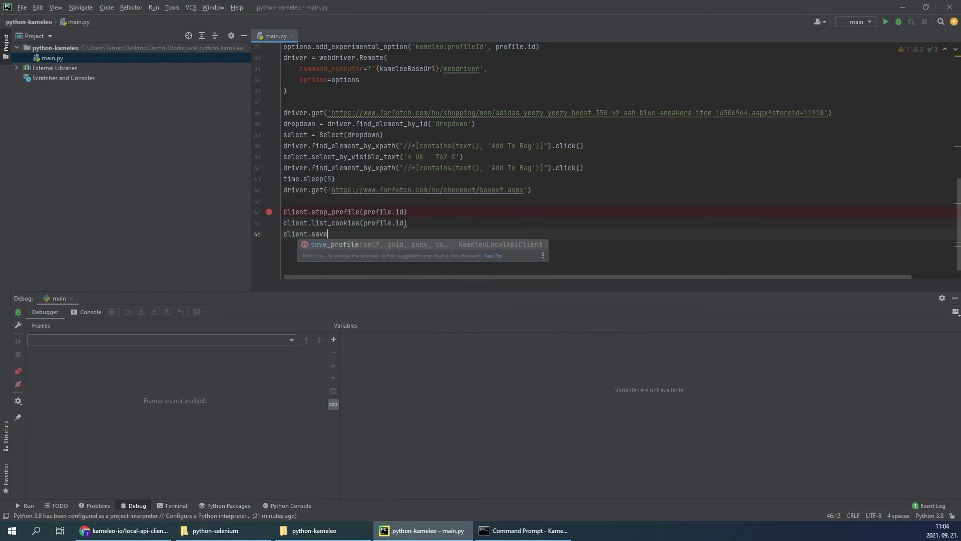
{"action": "key", "text": "Return"}
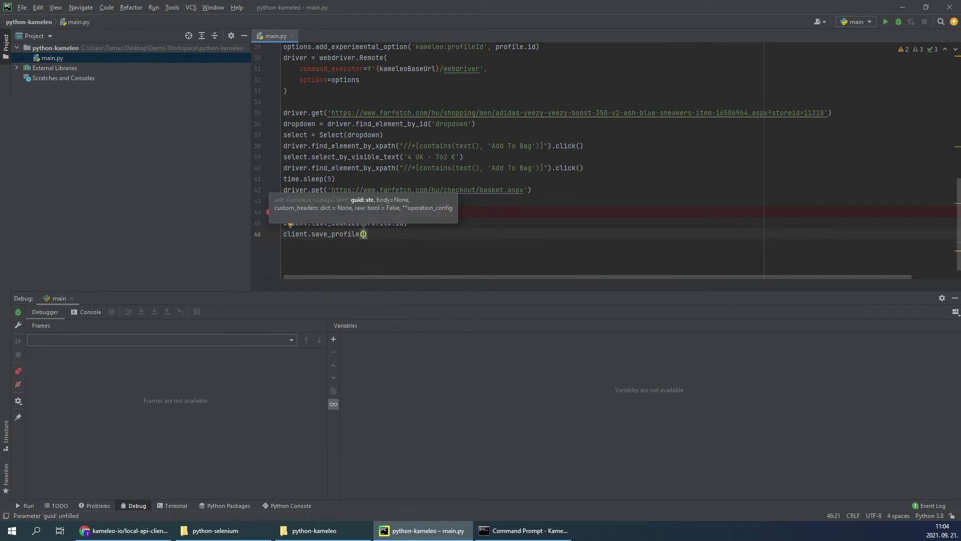
{"action": "left_click", "coordinate": [549, 201]}
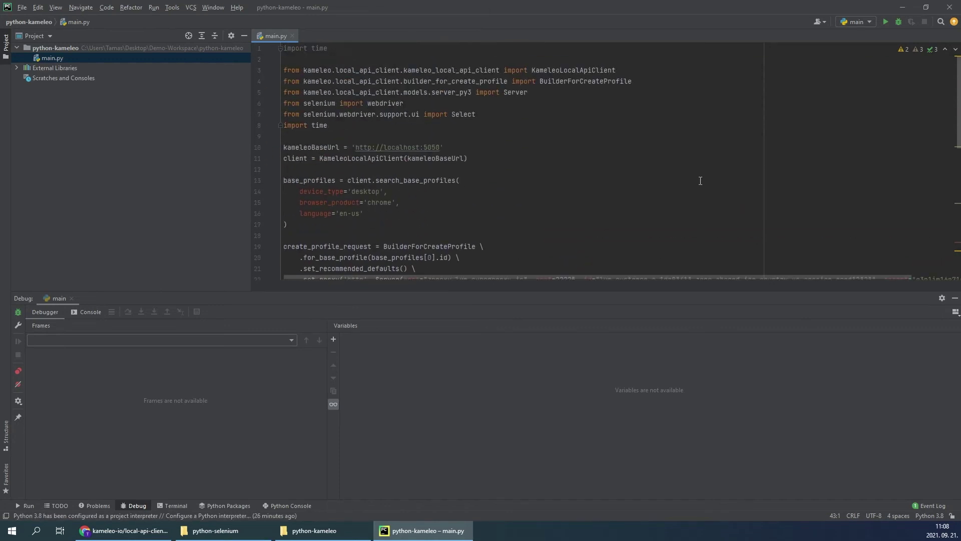
Set browser_product to 'firefox', language to 'tr-tr', proxy country to tr, then debug
{"action": "double_click", "coordinate": [369, 202]}
{"action": "type", "text": "f"}
{"action": "double_click", "coordinate": [353, 213]}
{"action": "key", "text": "BackSpace"}
{"action": "key", "text": "BackSpace"}
{"action": "key", "text": "BackSpace"}
{"action": "scroll", "coordinate": [804, 199], "scroll_direction": "down", "scroll_amount": 2}
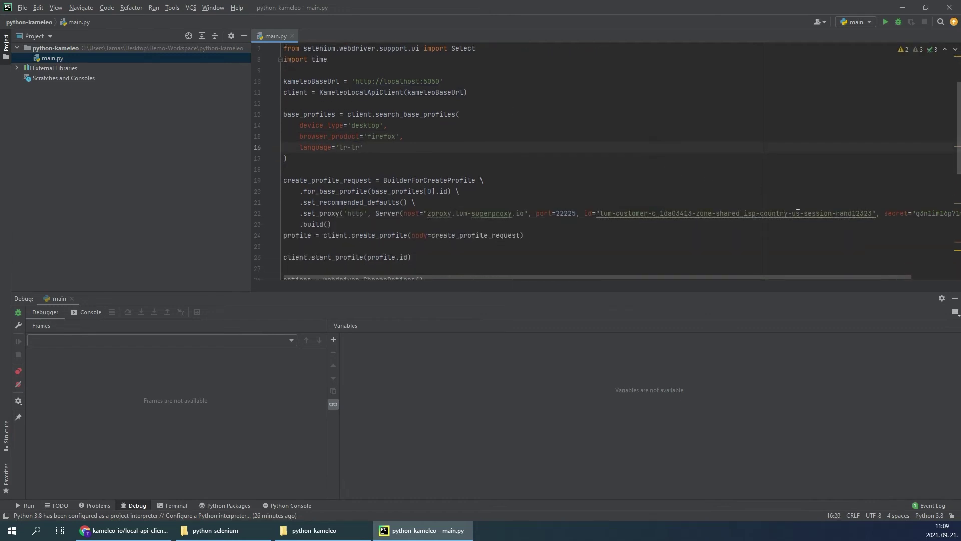
{"action": "double_click", "coordinate": [798, 213]}
{"action": "type", "text": "tr"}
{"action": "left_click", "coordinate": [763, 180]}
{"action": "left_click", "coordinate": [898, 22]}
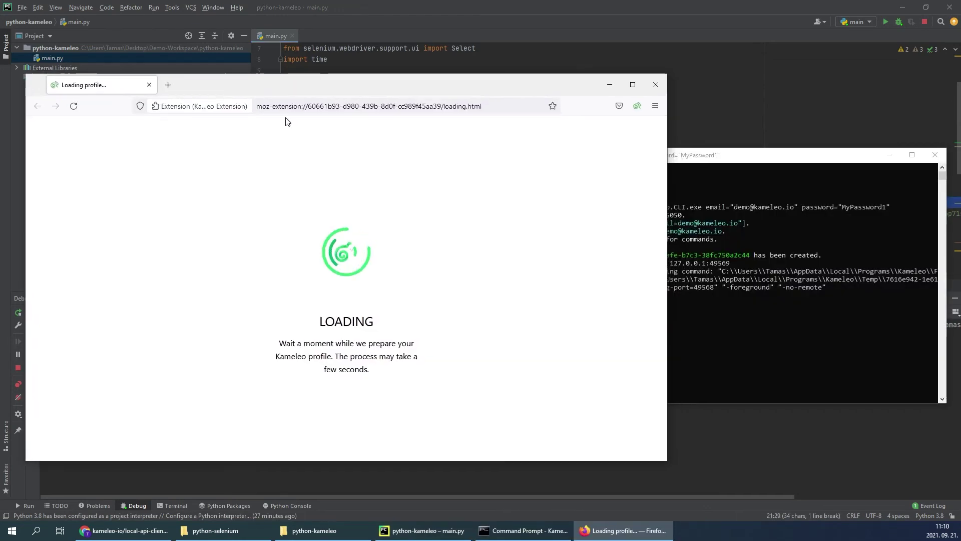
Load whoer.net in the Kameleo Firefox window to check the Turkish IP
{"action": "left_click", "coordinate": [295, 108]}
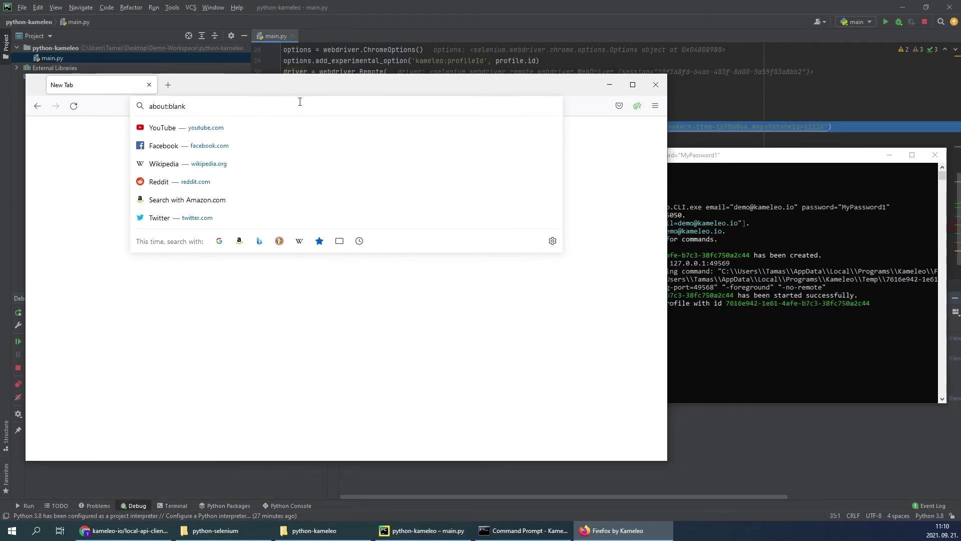
{"action": "type", "text": "whoer"}
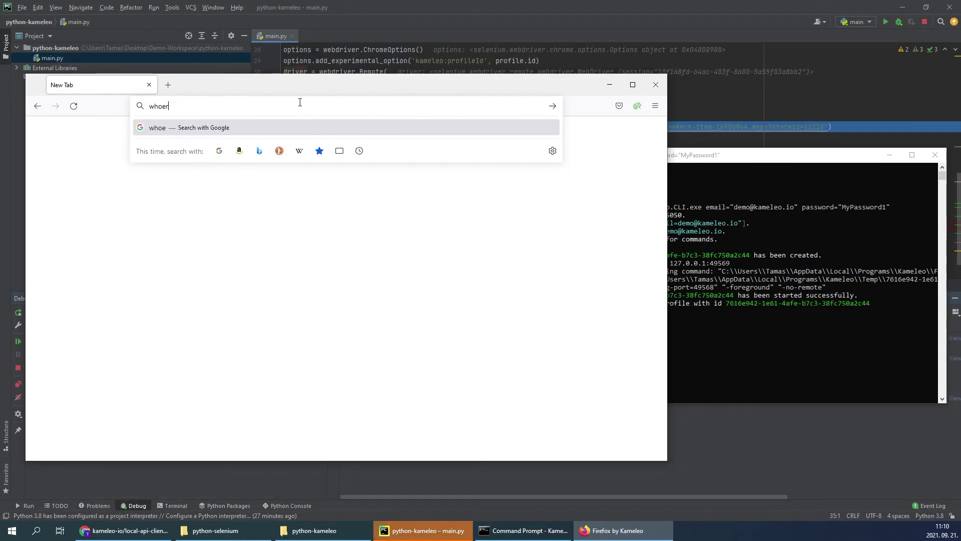
{"action": "type", "text": ".net"}
{"action": "key", "text": "Return"}
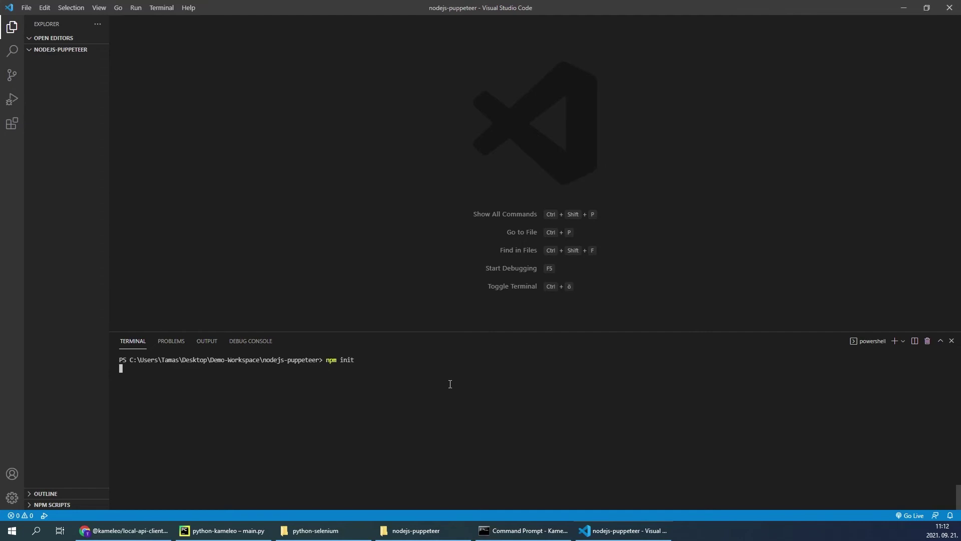
{"action": "key", "text": "Return"}
{"action": "key", "text": "Return"}
{"action": "key", "text": "Return"}
{"action": "key", "text": "Return"}
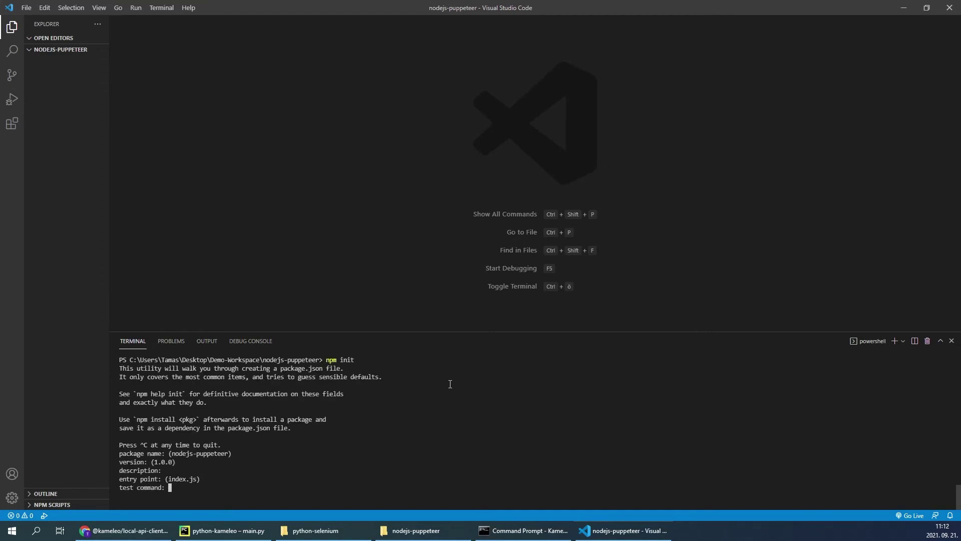
{"action": "key", "text": "Return"}
{"action": "key", "text": "Return"}
{"action": "key", "text": "Return"}
{"action": "key", "text": "Return"}
{"action": "key", "text": "Return"}
{"action": "key", "text": "Return"}
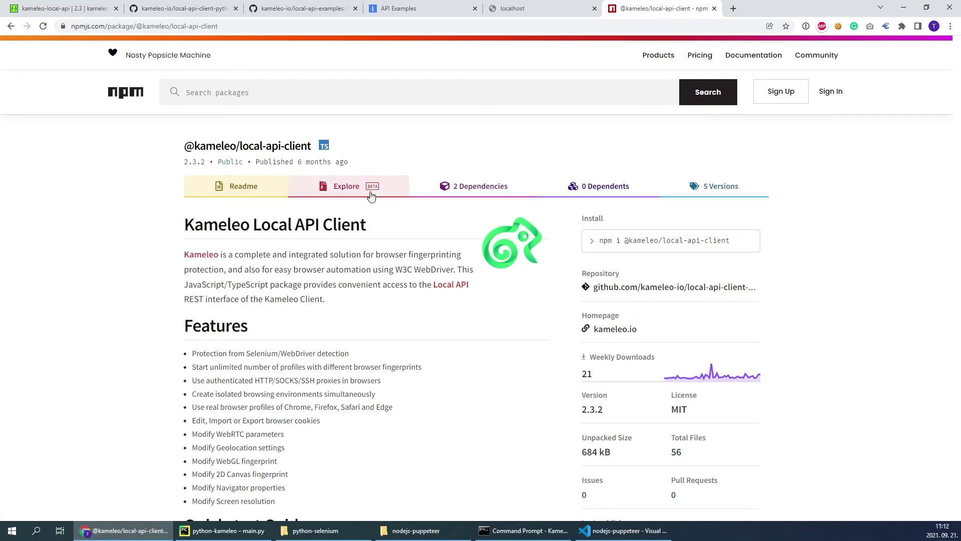
{"action": "scroll", "coordinate": [354, 316], "scroll_direction": "down", "scroll_amount": 2}
{"action": "scroll", "coordinate": [354, 316], "scroll_direction": "down", "scroll_amount": 1}
{"action": "left_click_drag", "start_coordinate": [381, 397], "coordinate": [194, 403]}
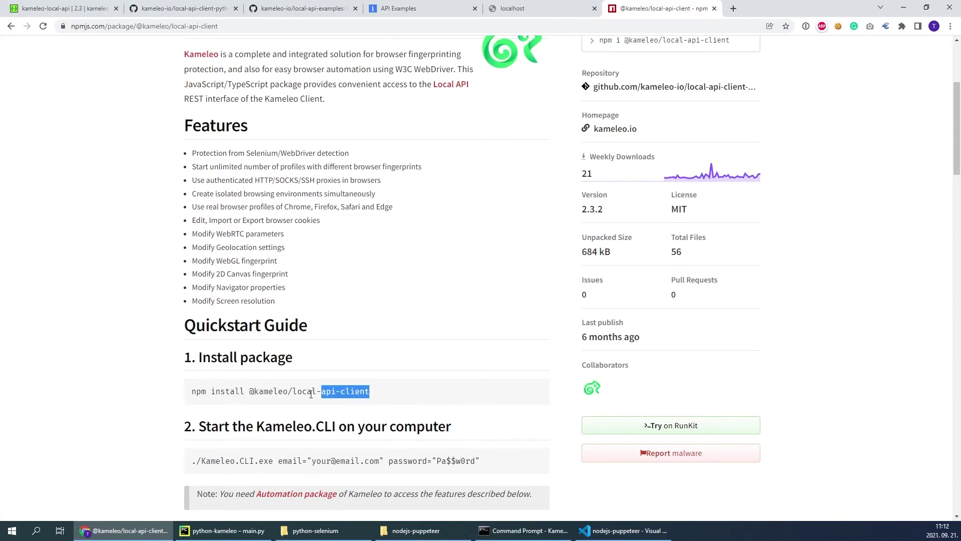
{"action": "left_click", "coordinate": [594, 531]}
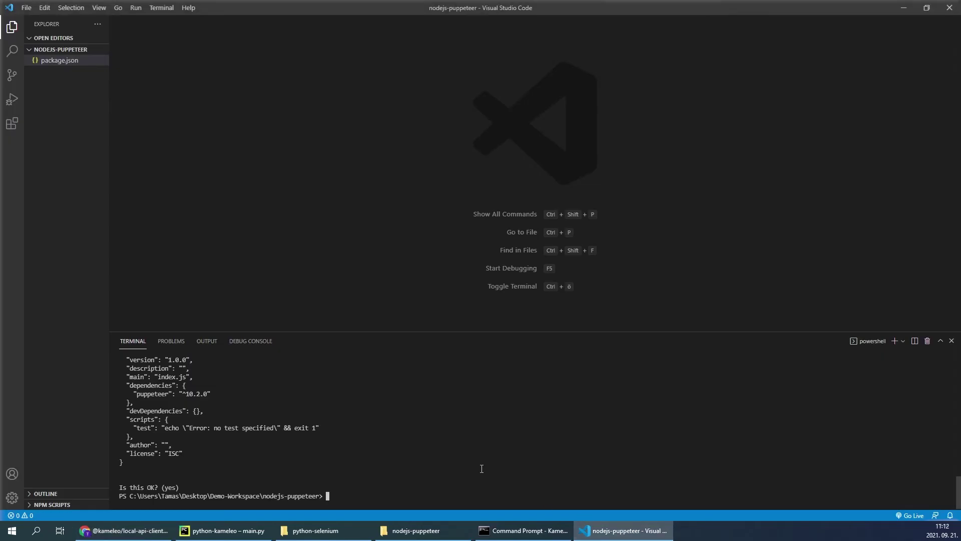
{"action": "type", "text": "npm install @kameleo/local-api-client"}
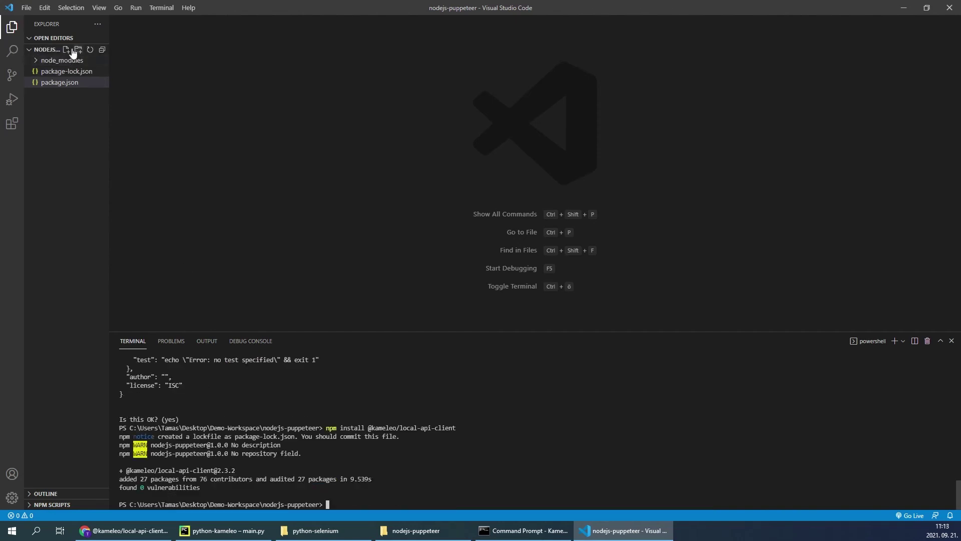
{"action": "left_click", "coordinate": [67, 49]}
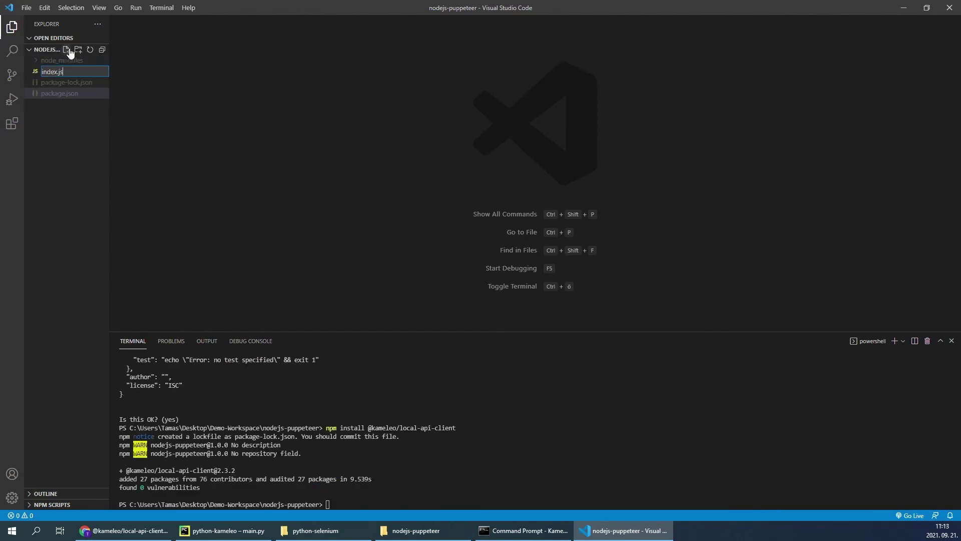
Name the new file index.js and paste in the Kameleo quickstart code sample from npm
{"action": "key", "text": "Return"}
{"action": "left_click", "coordinate": [125, 531]}
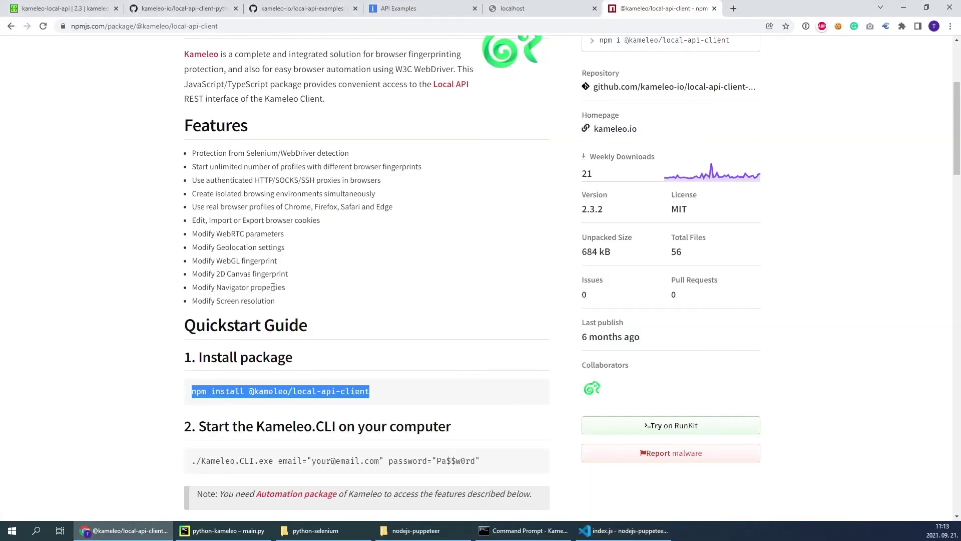
{"action": "scroll", "coordinate": [273, 288], "scroll_direction": "down", "scroll_amount": 3}
{"action": "scroll", "coordinate": [275, 284], "scroll_direction": "down", "scroll_amount": 2}
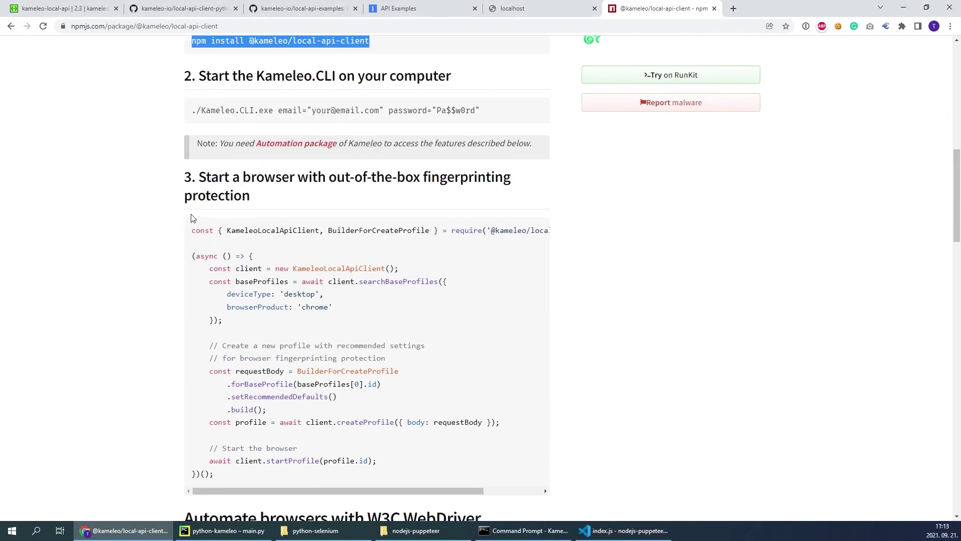
{"action": "left_click_drag", "start_coordinate": [233, 475], "coordinate": [188, 238]}
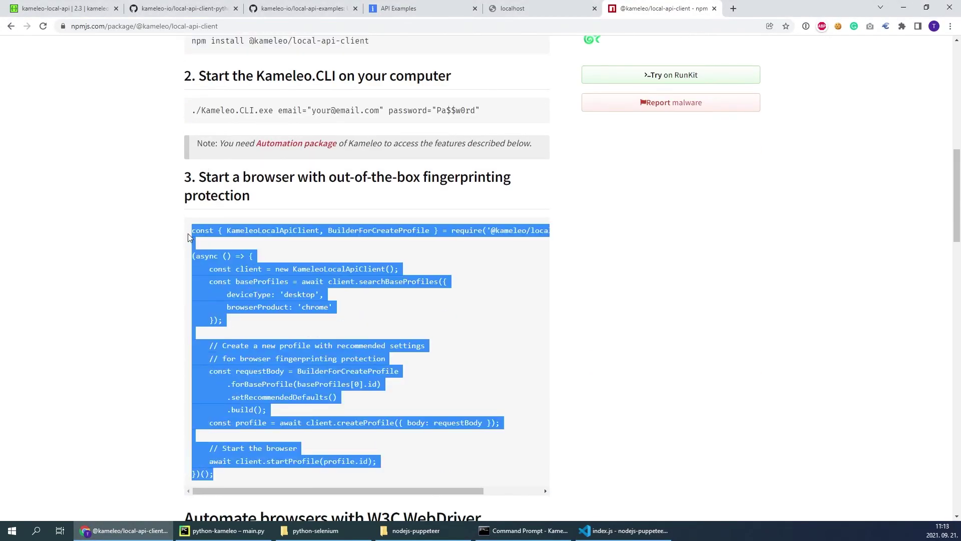
{"action": "left_click", "coordinate": [627, 530]}
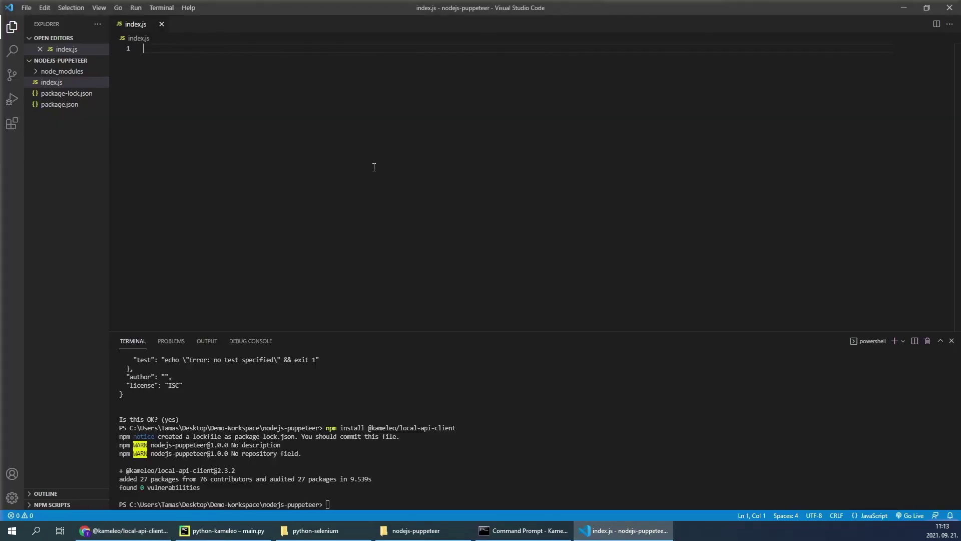
{"action": "type", "text": "const { KameleoLocalApiClient, BuilderForCreateProfile } = require('@kameleo/local-api-client');  (async () => {     const client = new KameleoLocalApiClient();     const baseProfiles = await client.searchBaseProfiles({         deviceType: 'desktop',         browserProduct: 'chrome'     });      // Create a new profile with recommended settings     // for browser fingerprinting protection     const requestBody = BuilderForCreateProfile         .forBaseProfile(baseProfiles[0].id)         .setRecommendedDefaults()         .build();     const profile = await client.createProfile({ body: requestBody });      // Start the browser     await client.startProfile(profile.id); })();"}
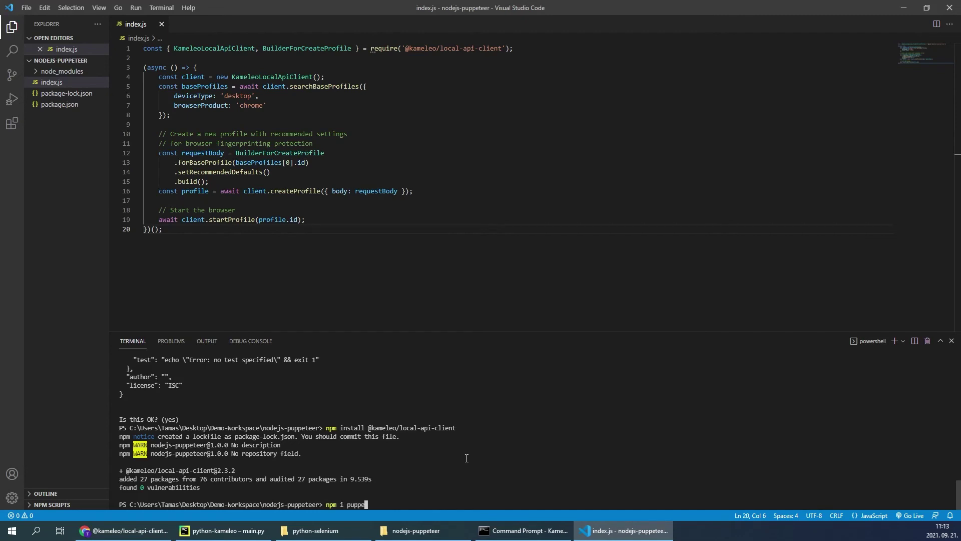
{"action": "type", "text": "r"}
Install puppeteer, add require("puppeteer") on line 2, and open a new line after line 20
{"action": "key", "text": "Return"}
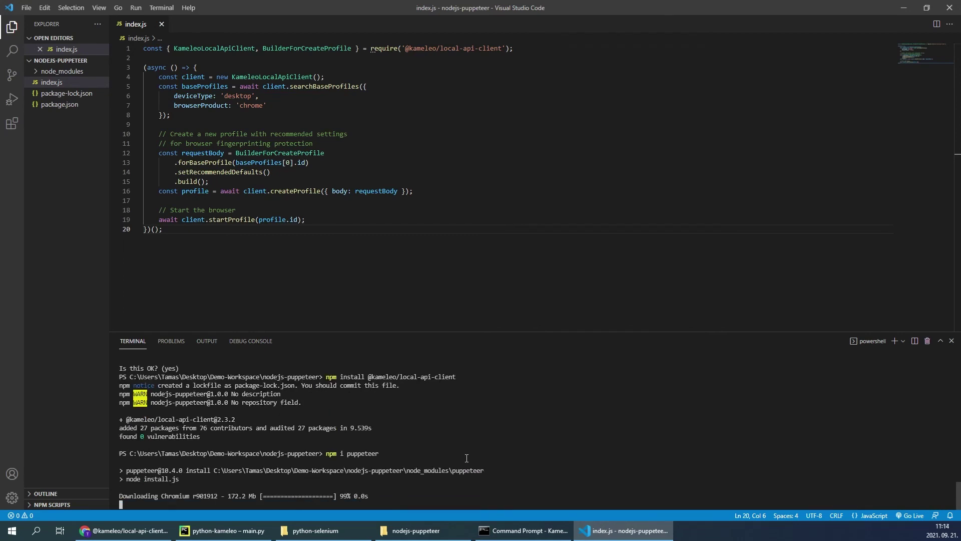
{"action": "left_click", "coordinate": [525, 48]}
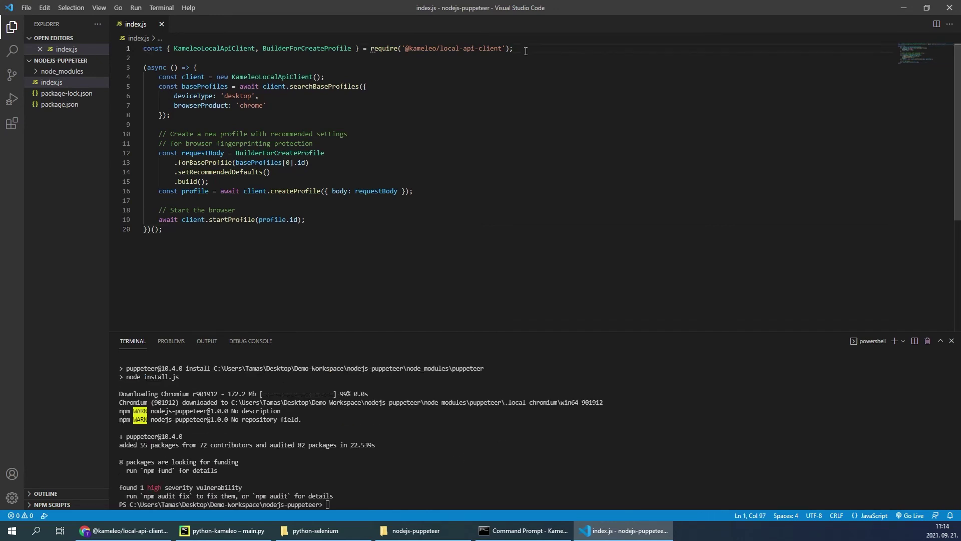
{"action": "key", "text": "Return"}
{"action": "type", "text": "const puppeteer"}
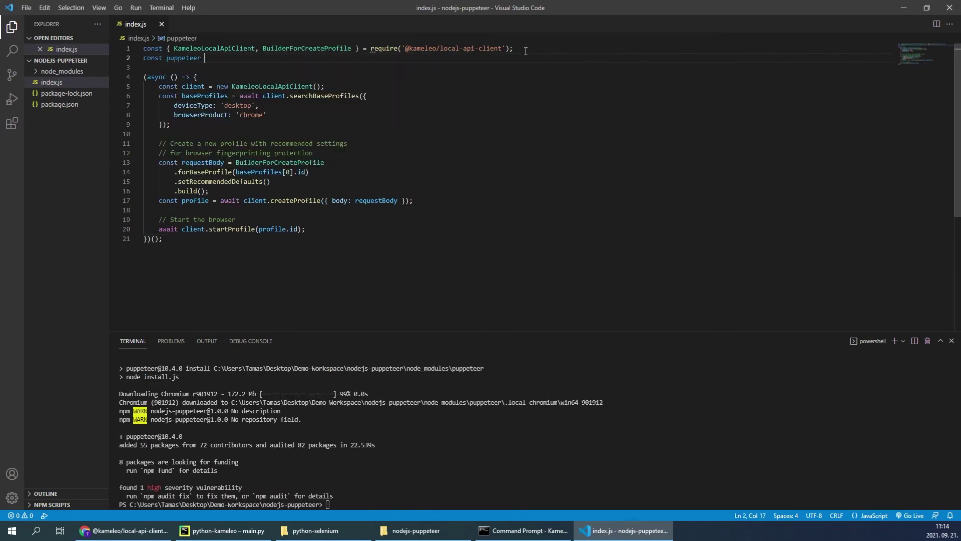
{"action": "type", "text": " = require("}
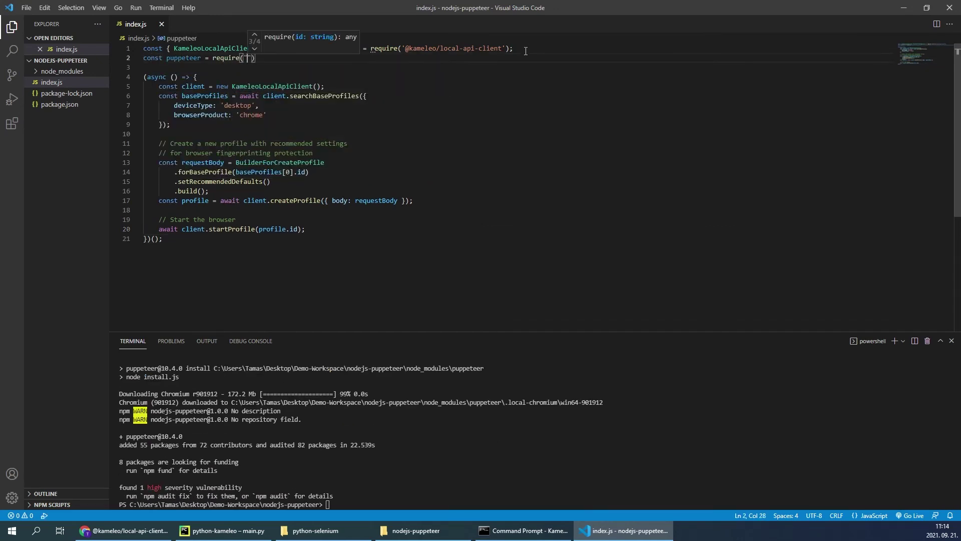
{"action": "type", "text": "\"pup"}
{"action": "key", "text": "Return"}
{"action": "key", "text": "End"}
{"action": "type", "text": ";"}
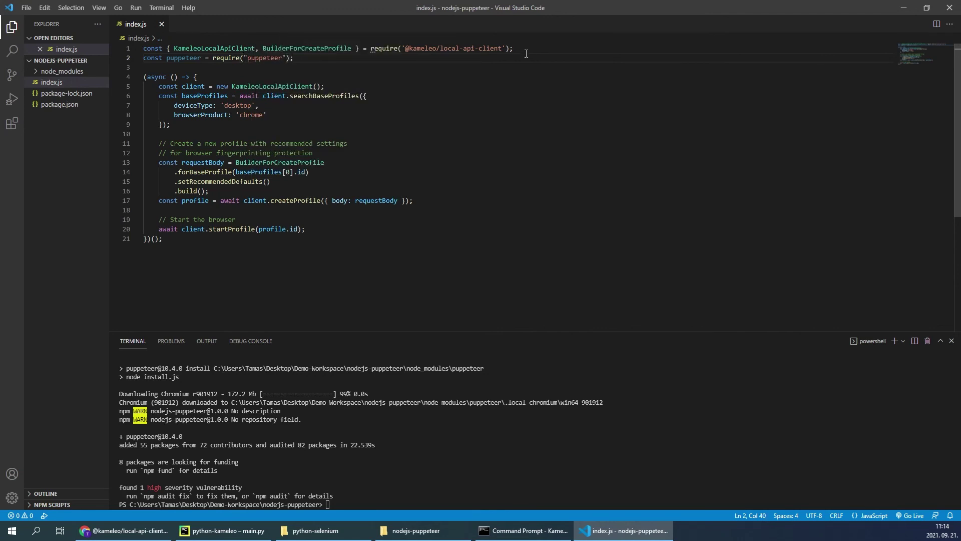
{"action": "left_click", "coordinate": [317, 228]}
{"action": "key", "text": "Return"}
{"action": "key", "text": "Return"}
{"action": "type", "text": "const browser"}
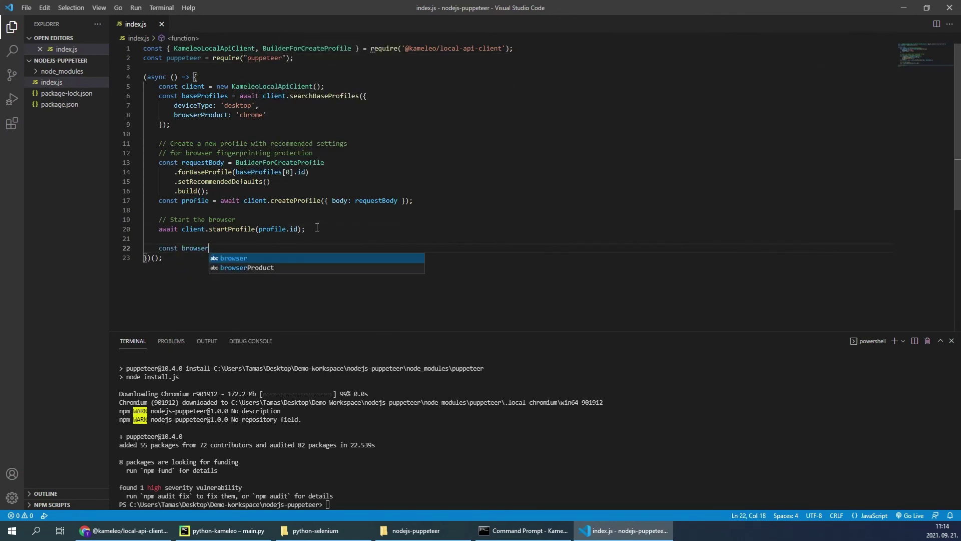
{"action": "type", "text": "WSEndpoint = `ws://localhost:5050"}
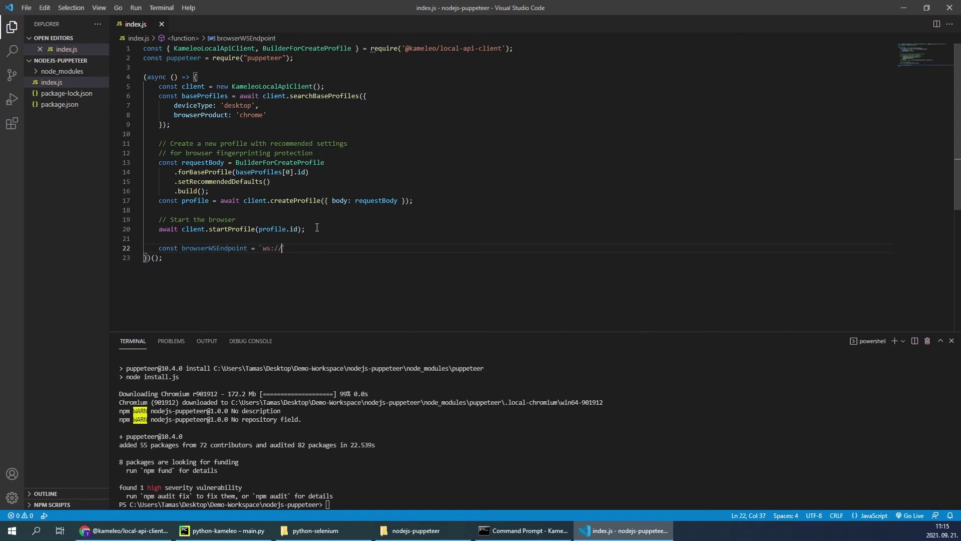
{"action": "type", "text": "/puppeteer/$"}
{"action": "type", "text": "{profile.id}`"}
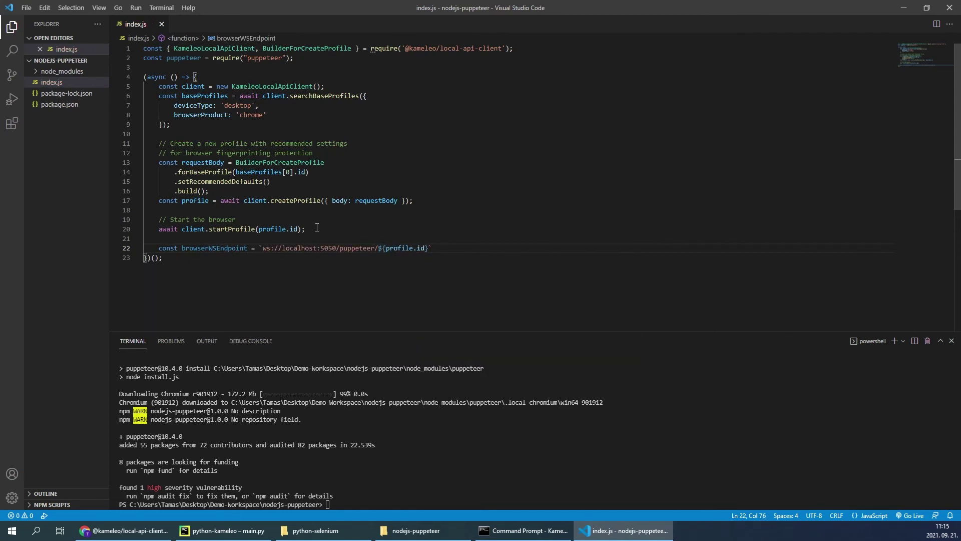
{"action": "type", "text": ";"}
{"action": "key", "text": "Return"}
{"action": "type", "text": "cosnt browser = await pu"}
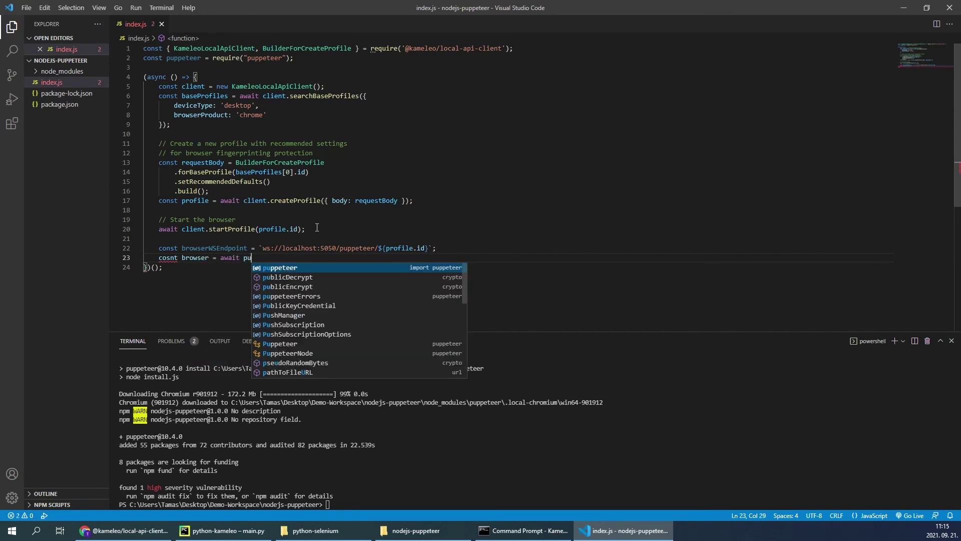
{"action": "key", "text": "Home"}
{"action": "key", "text": "ctrl+shift+Right"}
{"action": "type", "text": "const"}
{"action": "key", "text": "End"}
{"action": "type", "text": "ppeteer.connect"}
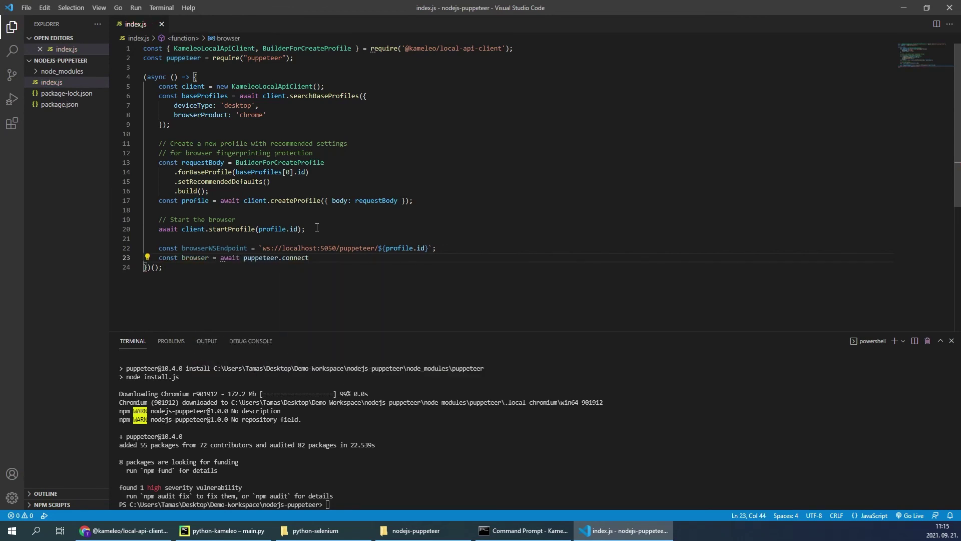
{"action": "type", "text": "({browserWSEndpoint, defaultViewport: nul"}
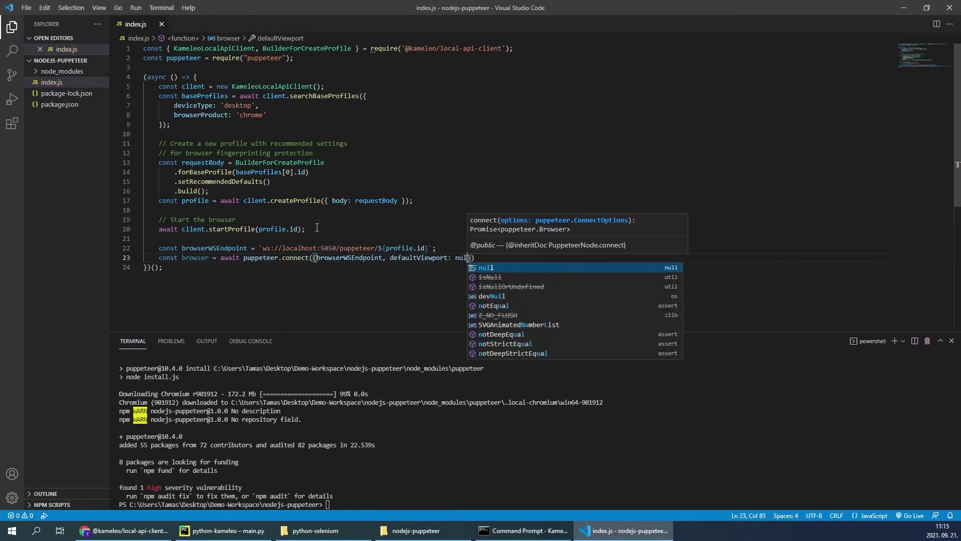
{"action": "type", "text": "l"}
{"action": "key", "text": "End"}
{"action": "type", "text": ";"}
{"action": "key", "text": "Return"}
{"action": "type", "text": "const page = await br"}
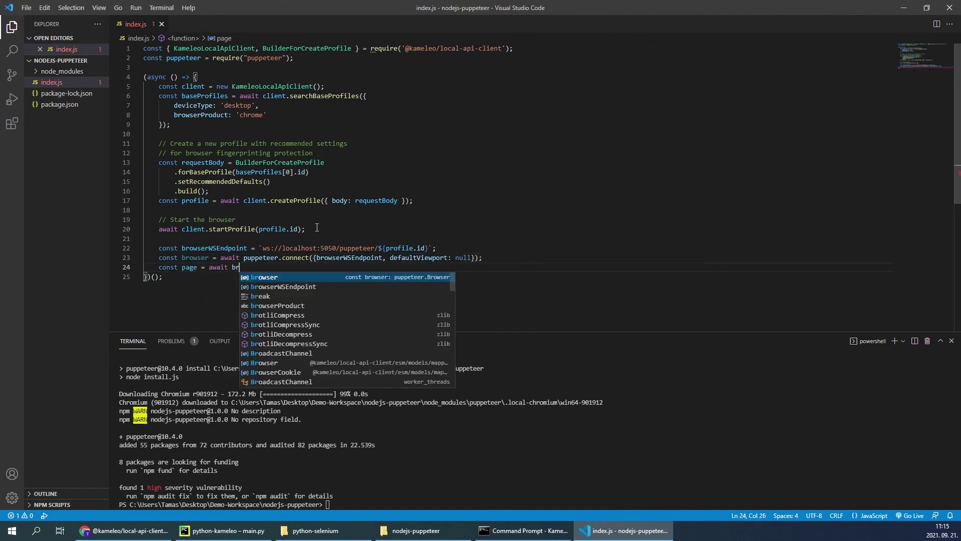
{"action": "type", "text": "owser.newPage();"}
{"action": "key", "text": "Return"}
{"action": "type", "text": "await page.goto"}
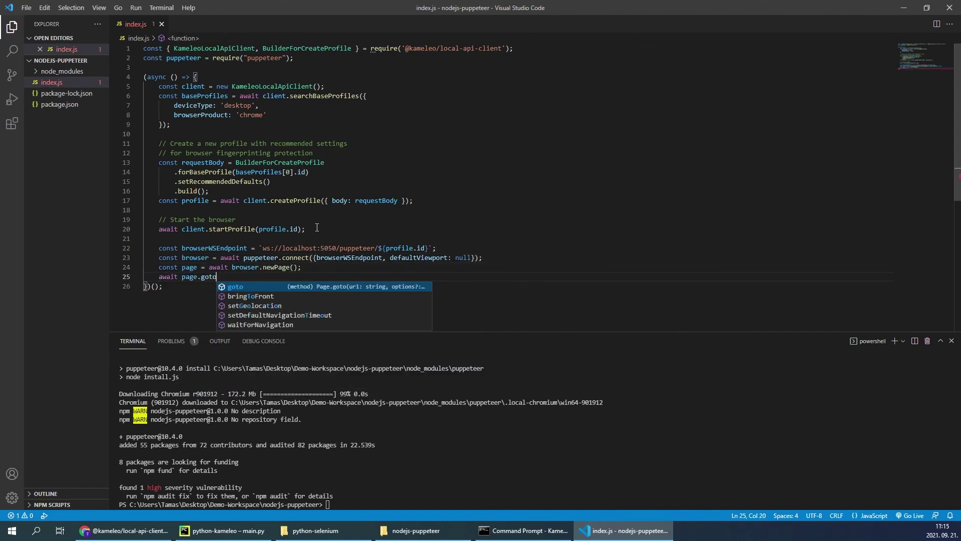
{"action": "type", "text": "(\"https://kameleo.io"}
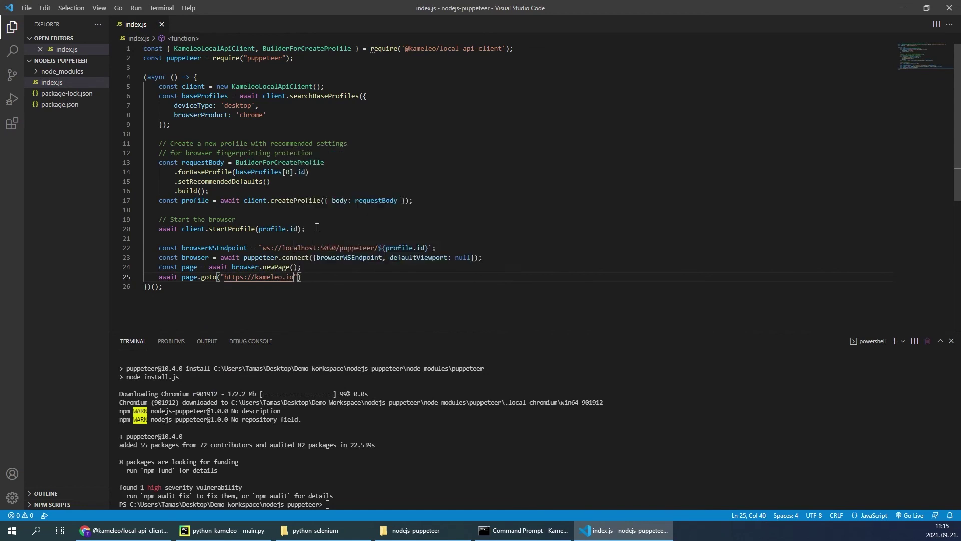
{"action": "key", "text": "End"}
{"action": "type", "text": ";"}
{"action": "key", "text": "F5"}
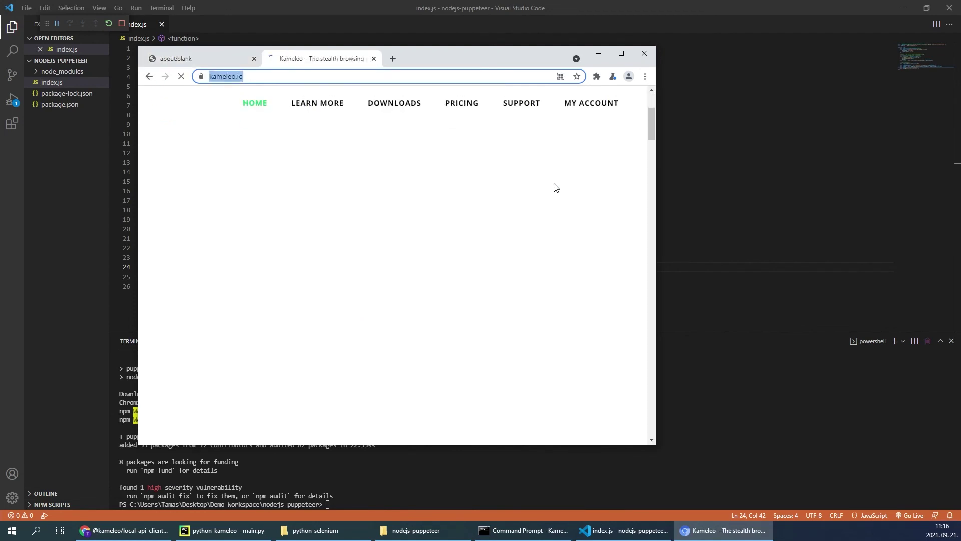
{"action": "scroll", "coordinate": [554, 187], "scroll_direction": "down", "scroll_amount": 3}
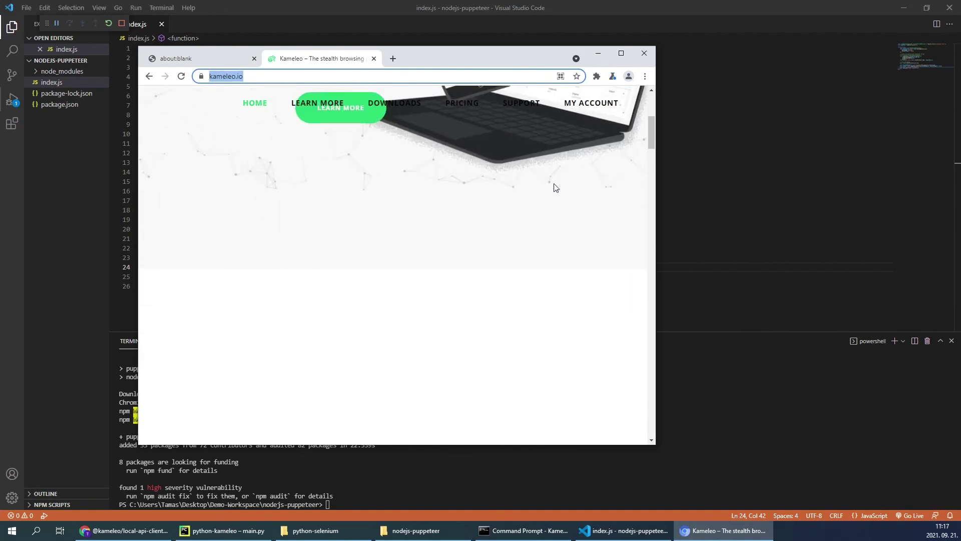
{"action": "scroll", "coordinate": [555, 187], "scroll_direction": "down", "scroll_amount": 1}
{"action": "scroll", "coordinate": [552, 188], "scroll_direction": "down", "scroll_amount": 2}
{"action": "scroll", "coordinate": [550, 189], "scroll_direction": "down", "scroll_amount": 1}
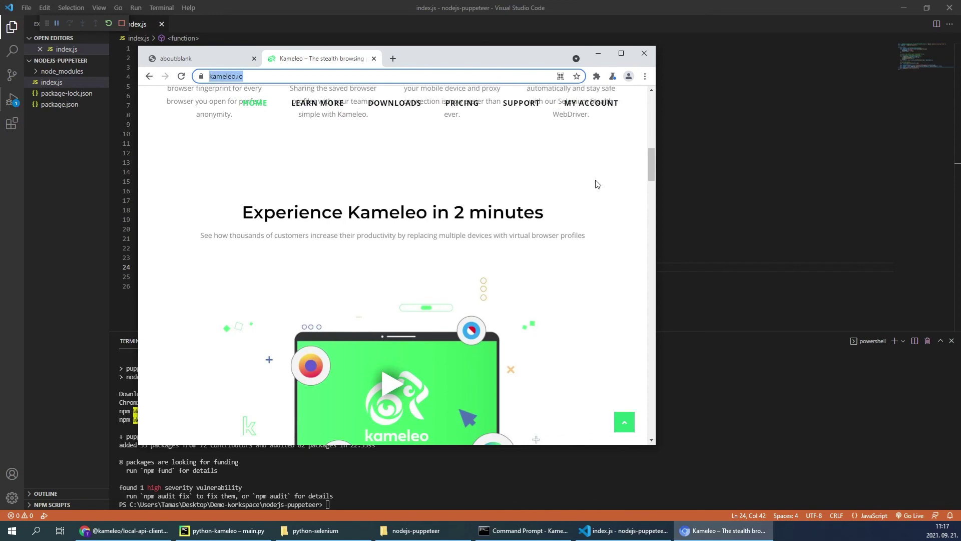
{"action": "scroll", "coordinate": [585, 185], "scroll_direction": "down", "scroll_amount": 1}
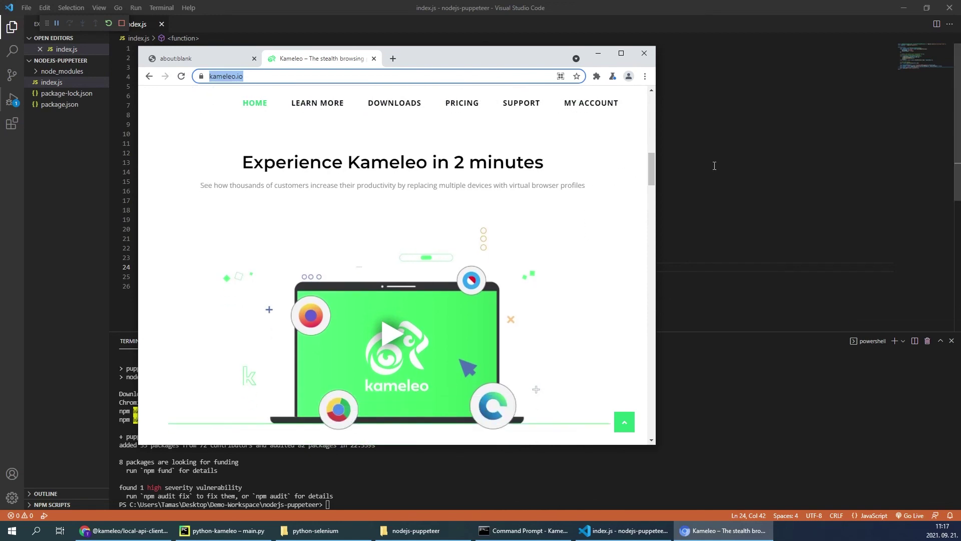
Switch from the kameleo.io browser back to the VS Code window
{"action": "left_click", "coordinate": [741, 188]}
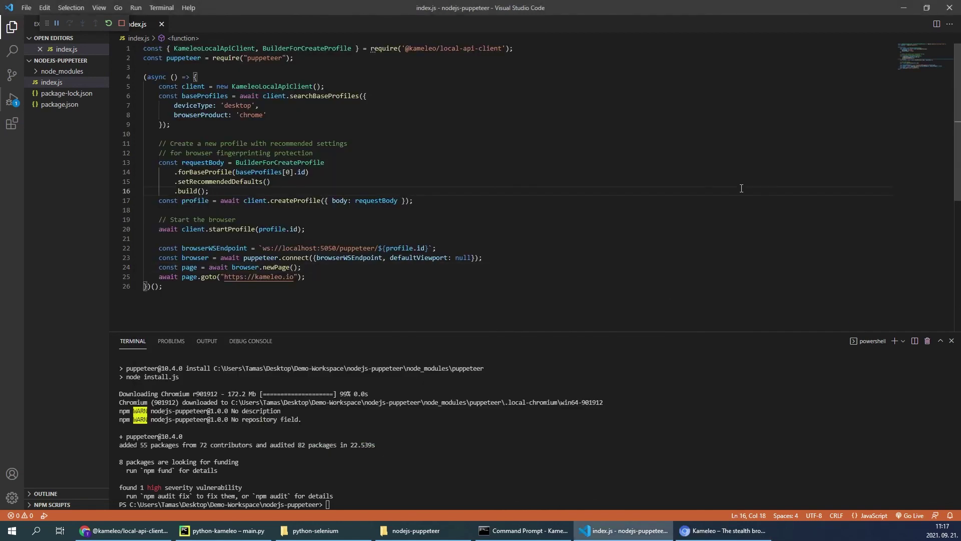
Change 'desktop' to 'mobile' on line 7, set a line 22 breakpoint, and rerun with F5
{"action": "double_click", "coordinate": [245, 106]}
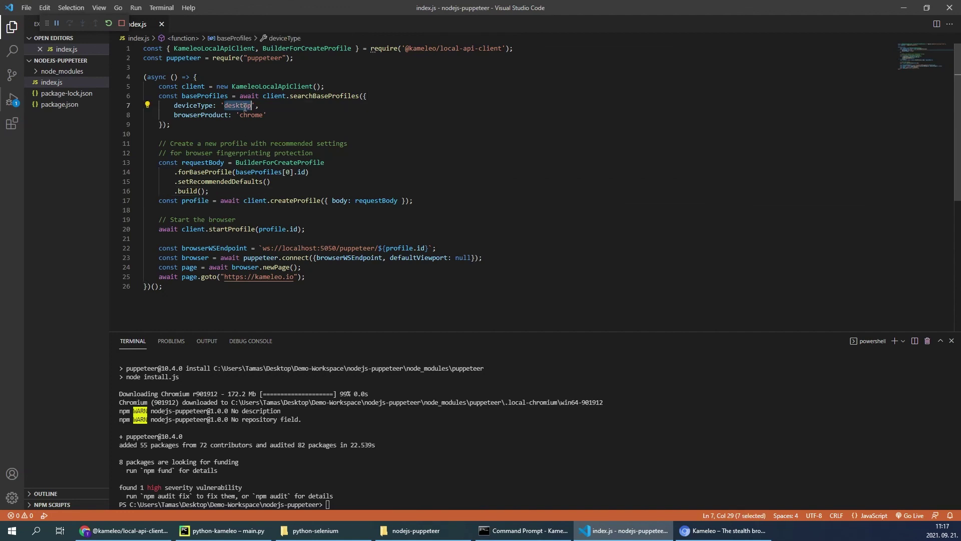
{"action": "type", "text": "mobil"}
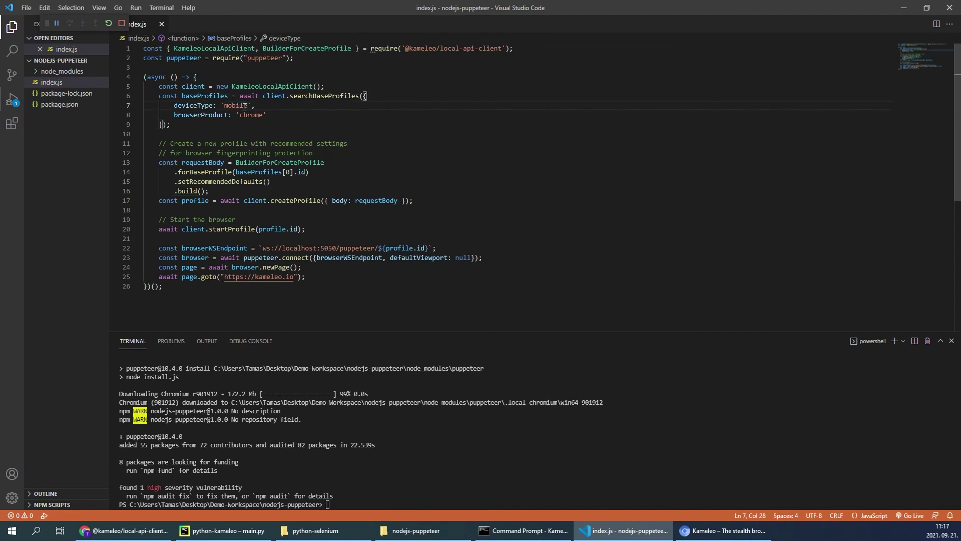
{"action": "left_click", "coordinate": [251, 341]}
{"action": "left_click", "coordinate": [538, 200]}
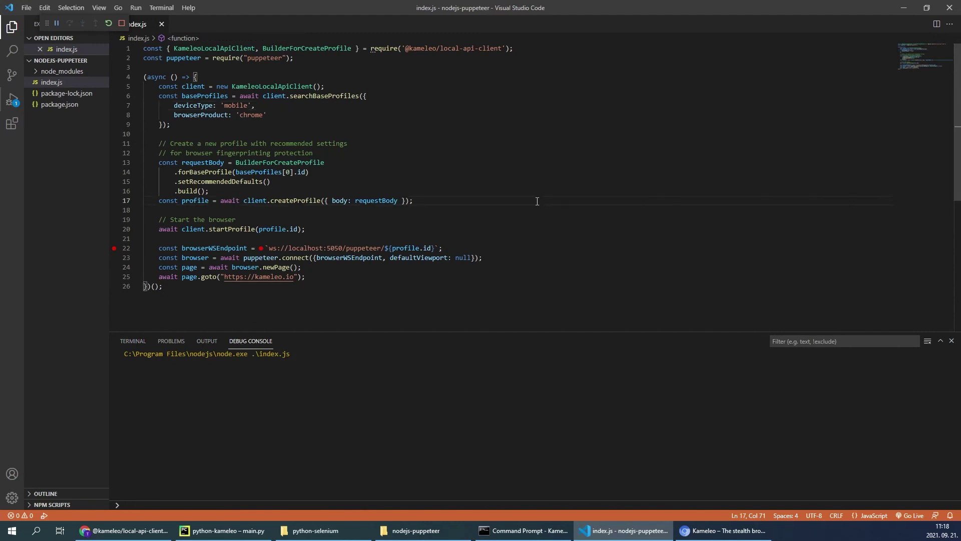
{"action": "left_click", "coordinate": [516, 166]}
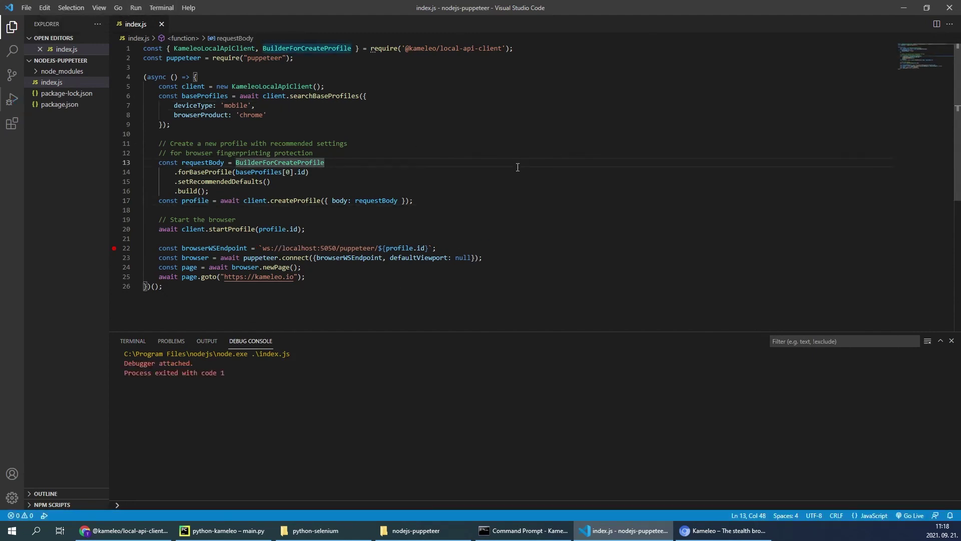
{"action": "key", "text": "F5"}
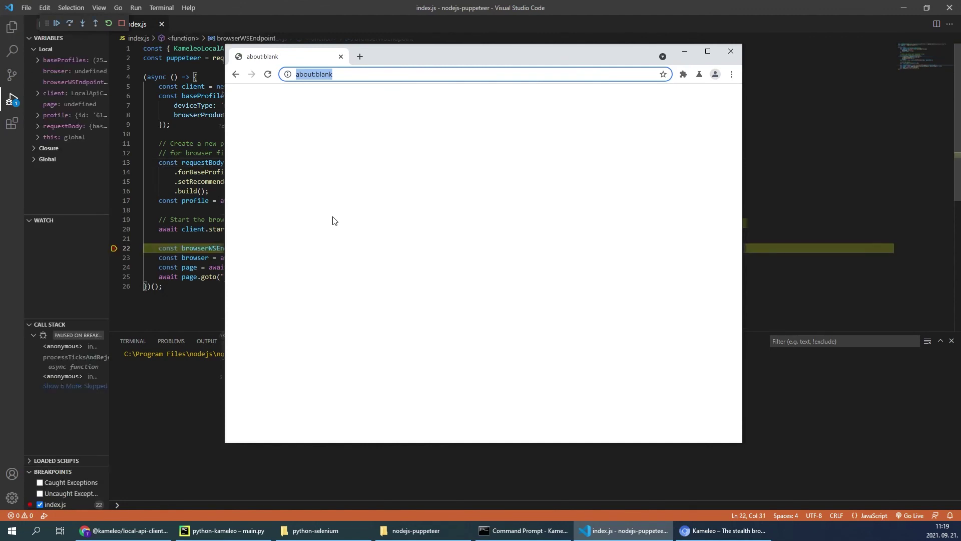
{"action": "type", "text": "bbc.com"}
Load bbc.com in the paused mobile-profile browser and click Consent on the BBC dialog
{"action": "key", "text": "Return"}
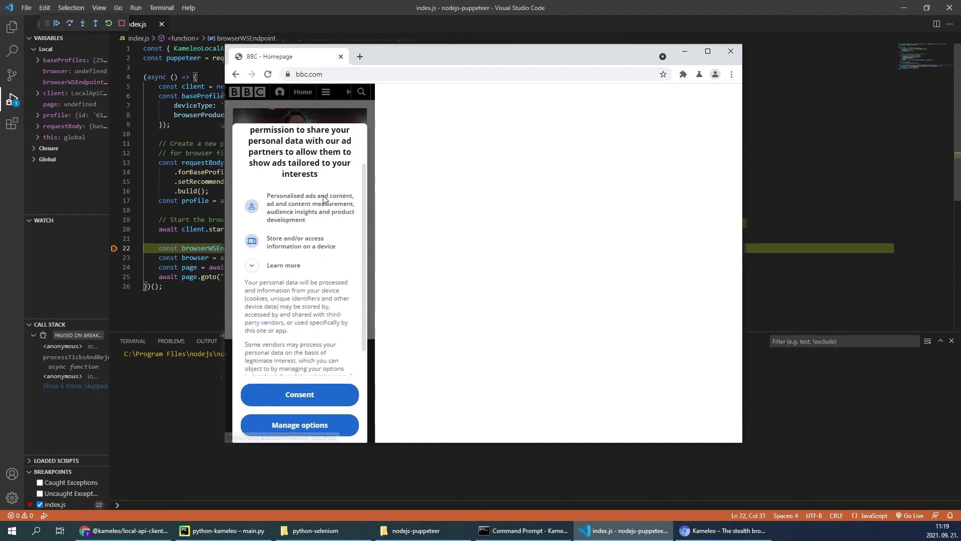
{"action": "left_click", "coordinate": [303, 407]}
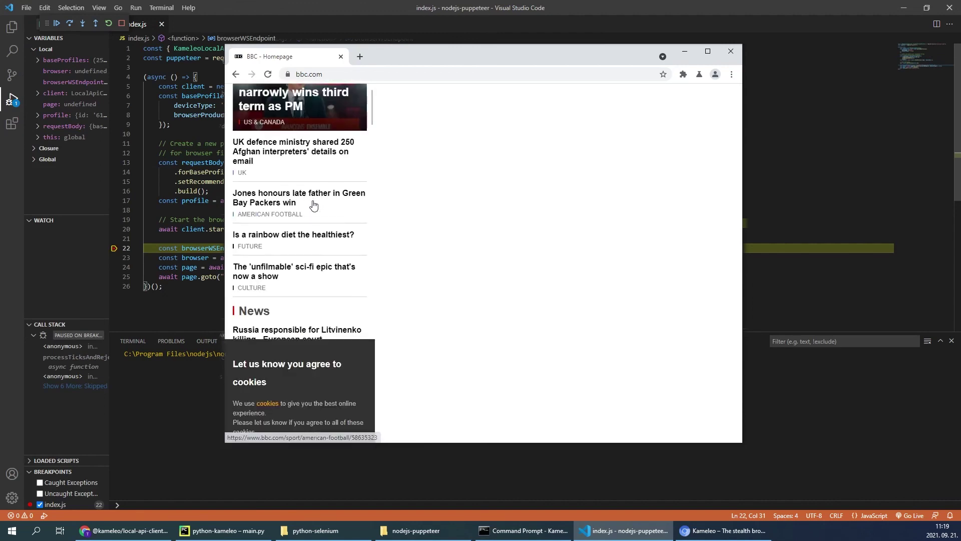
{"action": "scroll", "coordinate": [312, 206], "scroll_direction": "down", "scroll_amount": 5}
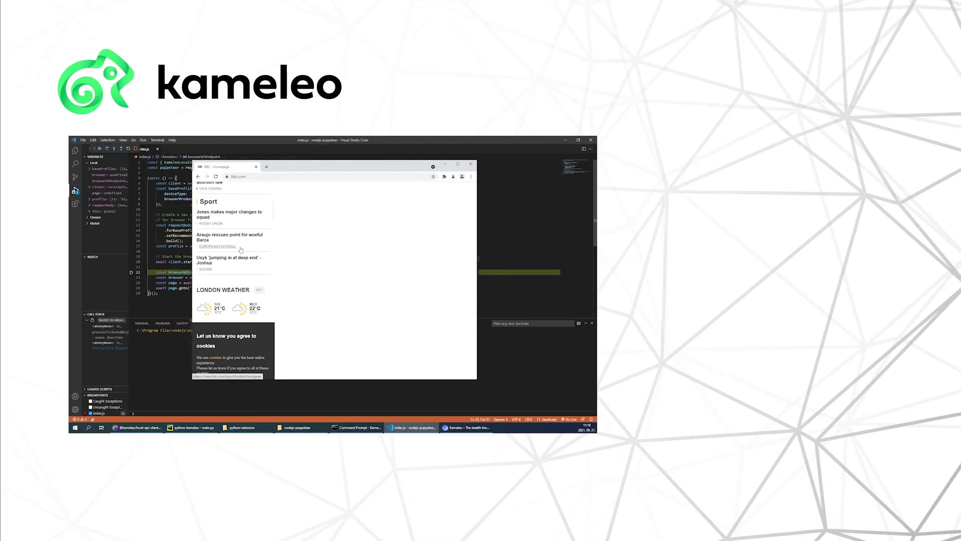